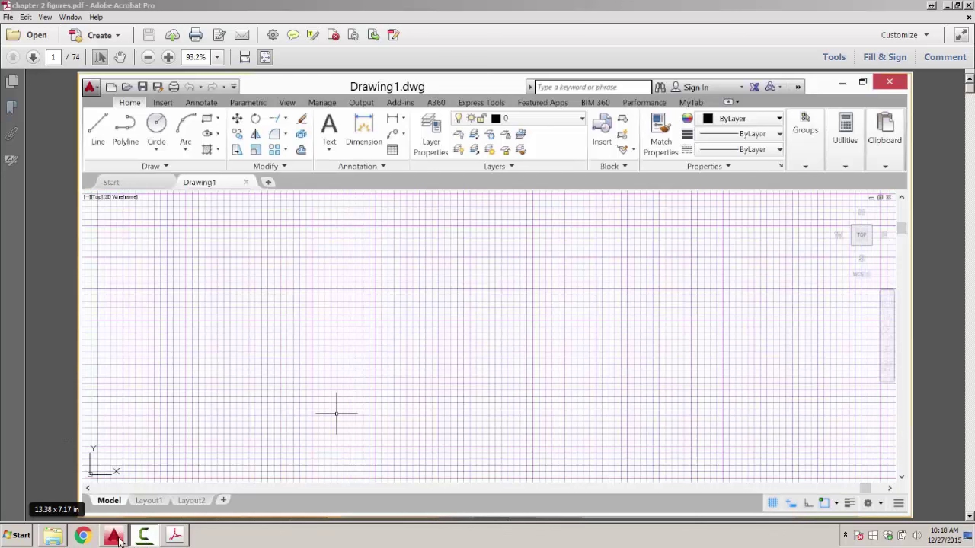
Show the chapter 2 figures PDF in full screen mode to examine the AutoCAD window layout on the first page.
{"action": "mouse_move", "coordinate": [114, 537]}
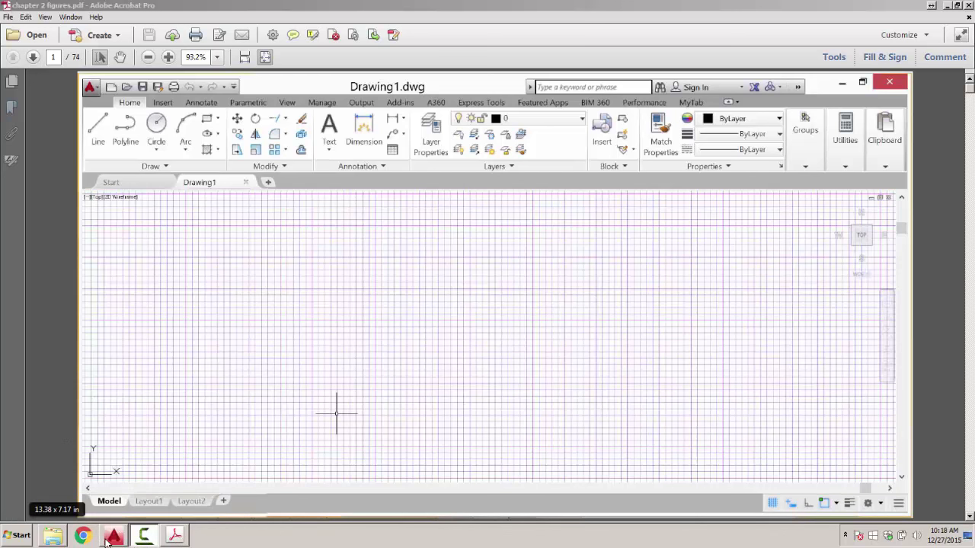
{"action": "left_click", "coordinate": [115, 537]}
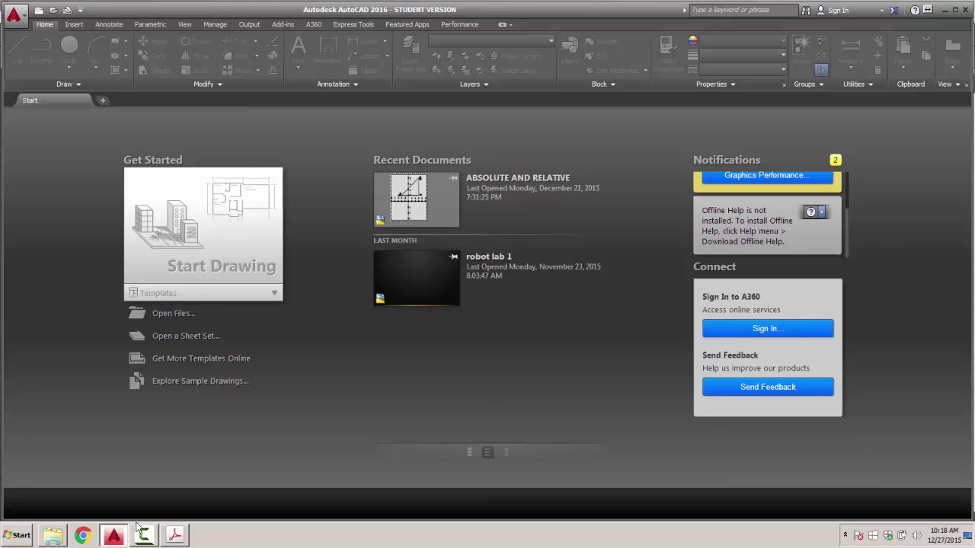
{"action": "left_click", "coordinate": [174, 536]}
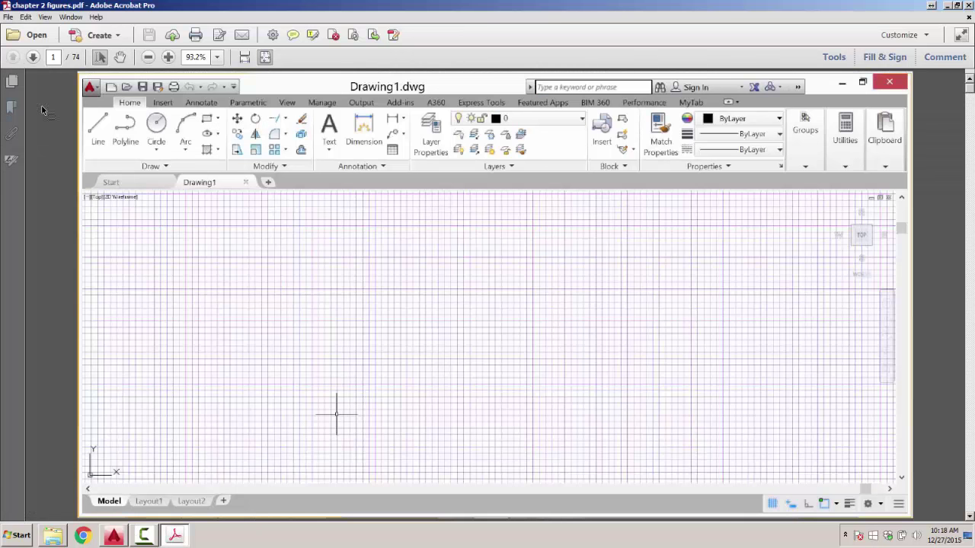
{"action": "left_click", "coordinate": [45, 17]}
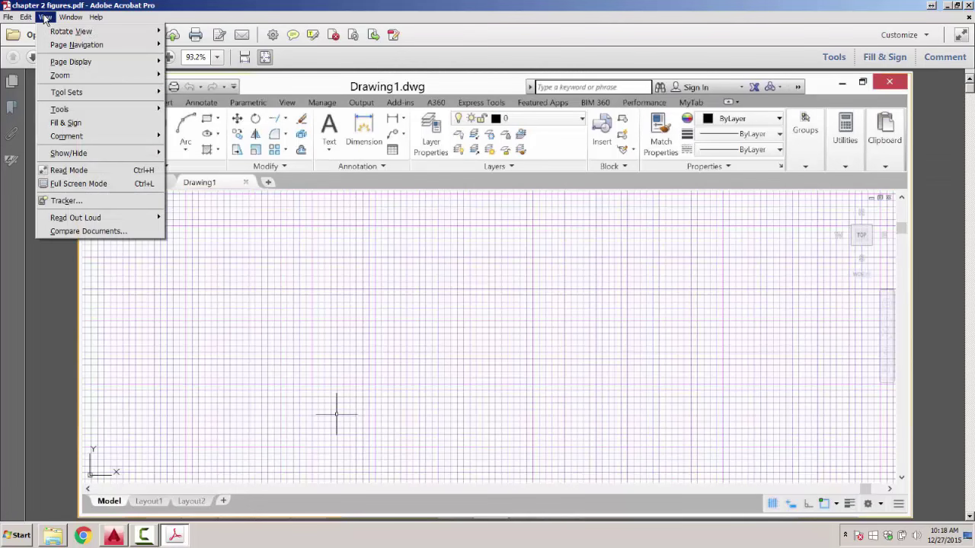
{"action": "left_click", "coordinate": [66, 183]}
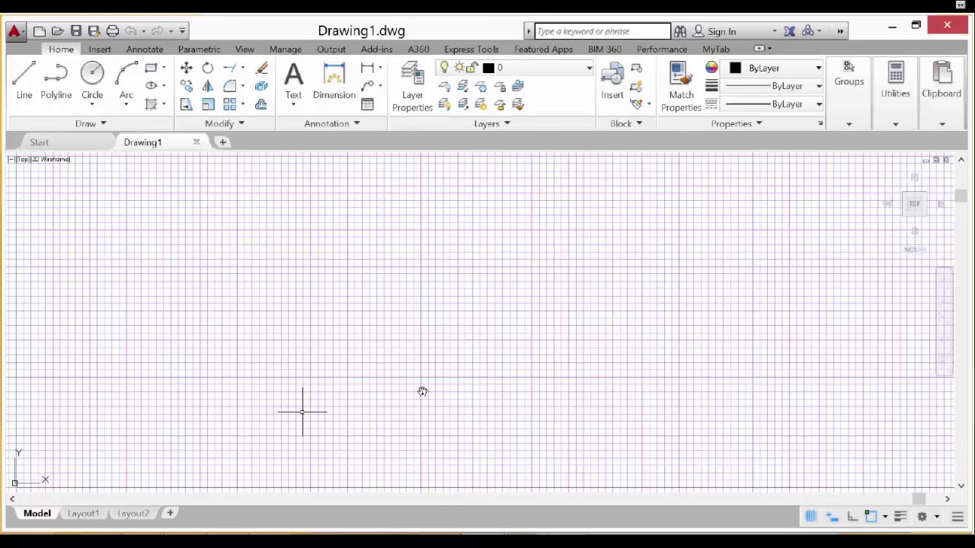
{"action": "scroll", "coordinate": [421, 391], "scroll_direction": "down", "scroll_amount": 1}
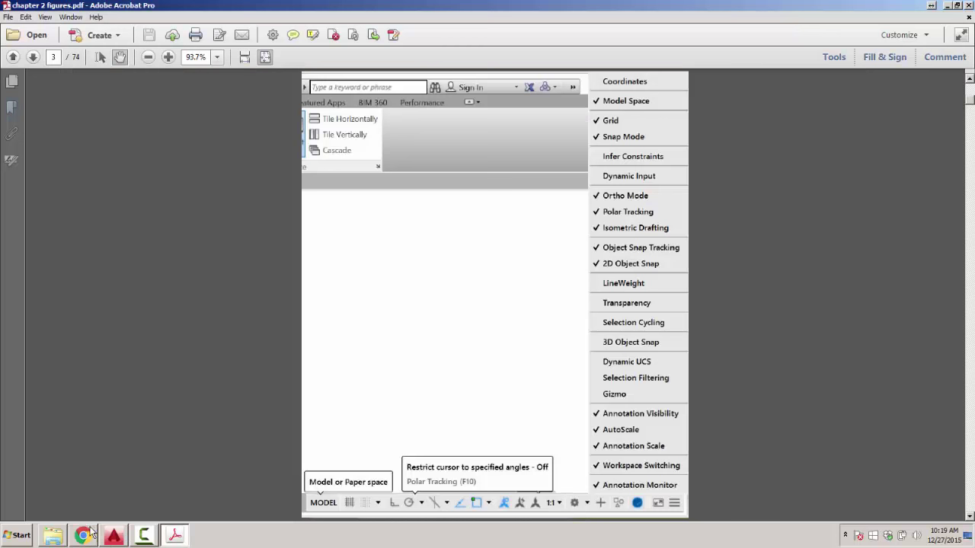
Review the status bar, customization list, coordinates and crosshair size figures on pages 2 to 5, finishing on page 1.
{"action": "left_click", "coordinate": [13, 56]}
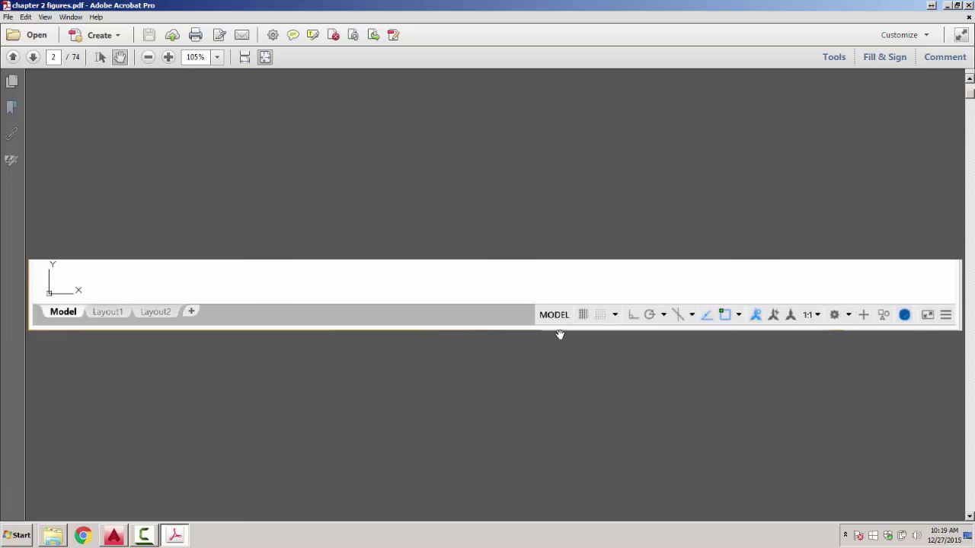
{"action": "double_click", "coordinate": [37, 58]}
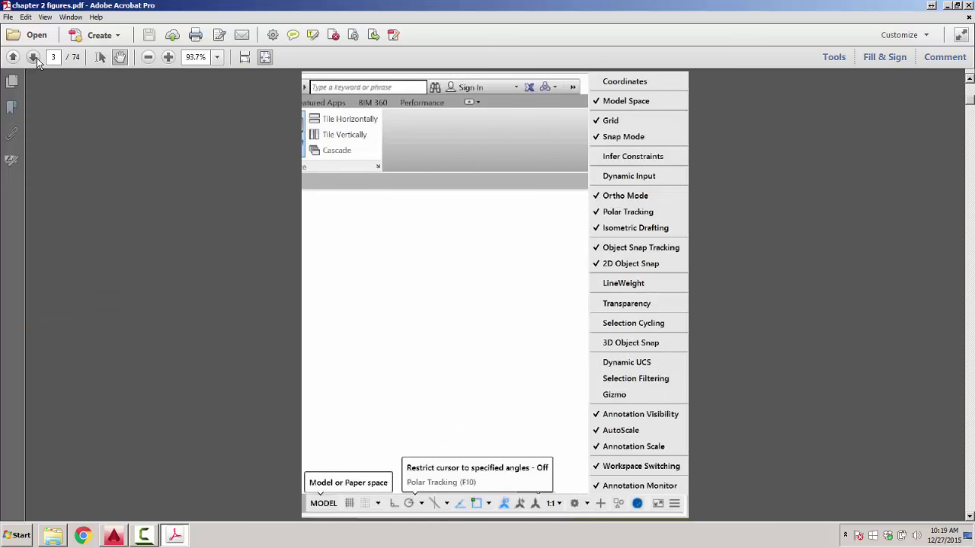
{"action": "left_click", "coordinate": [37, 58]}
{"action": "left_click", "coordinate": [37, 58]}
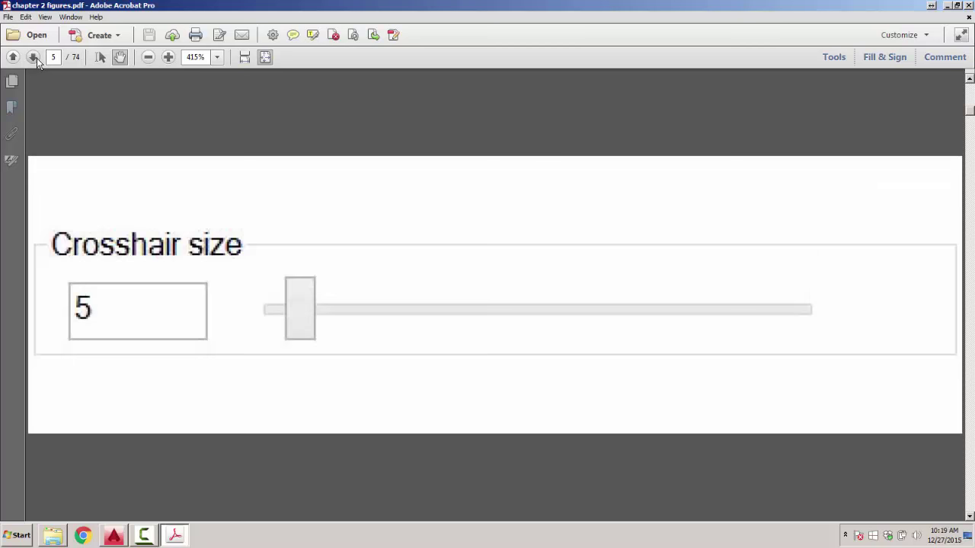
{"action": "left_click", "coordinate": [14, 58]}
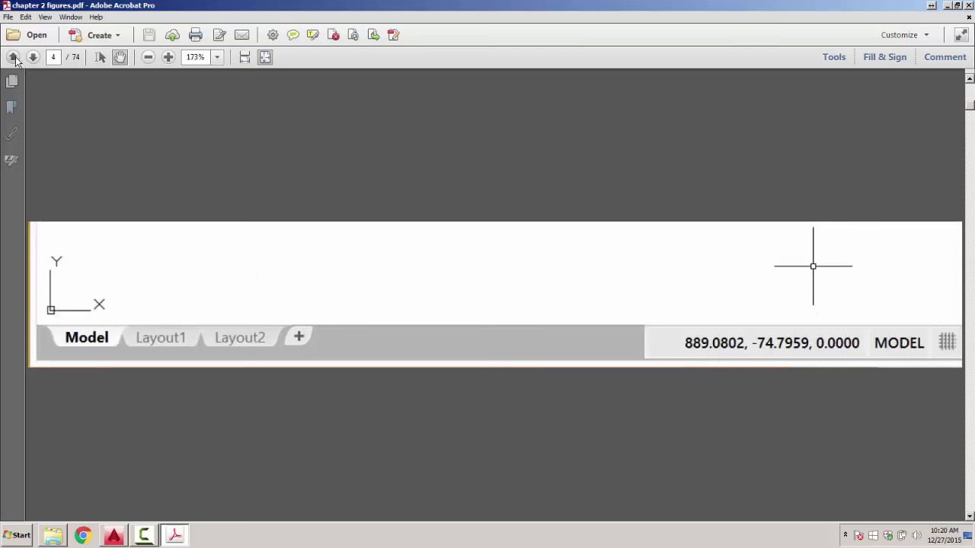
{"action": "left_click", "coordinate": [14, 58]}
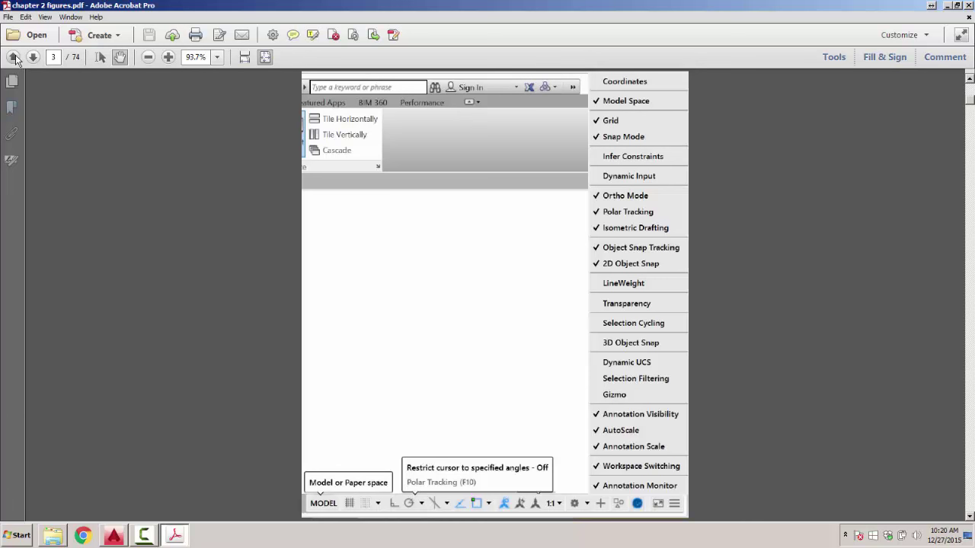
{"action": "left_click", "coordinate": [13, 57]}
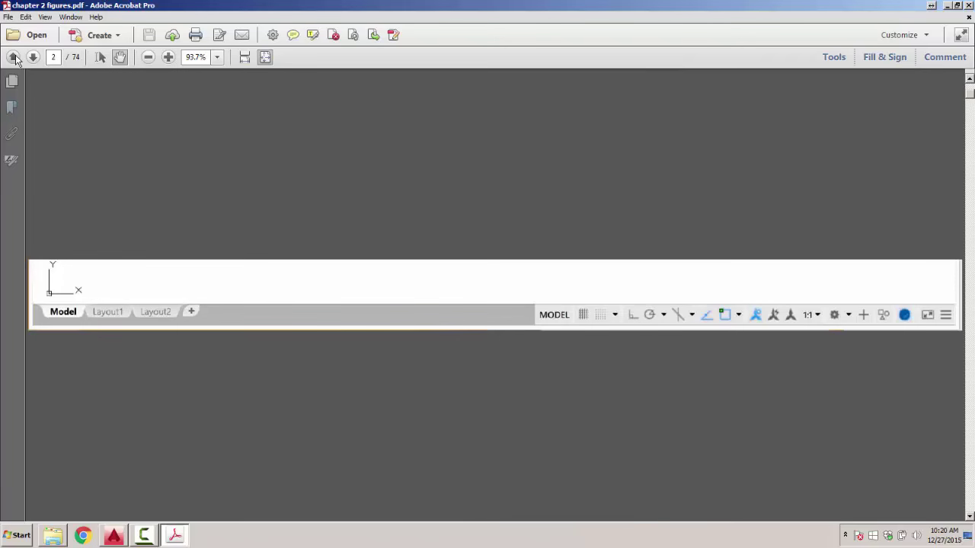
{"action": "left_click", "coordinate": [13, 57]}
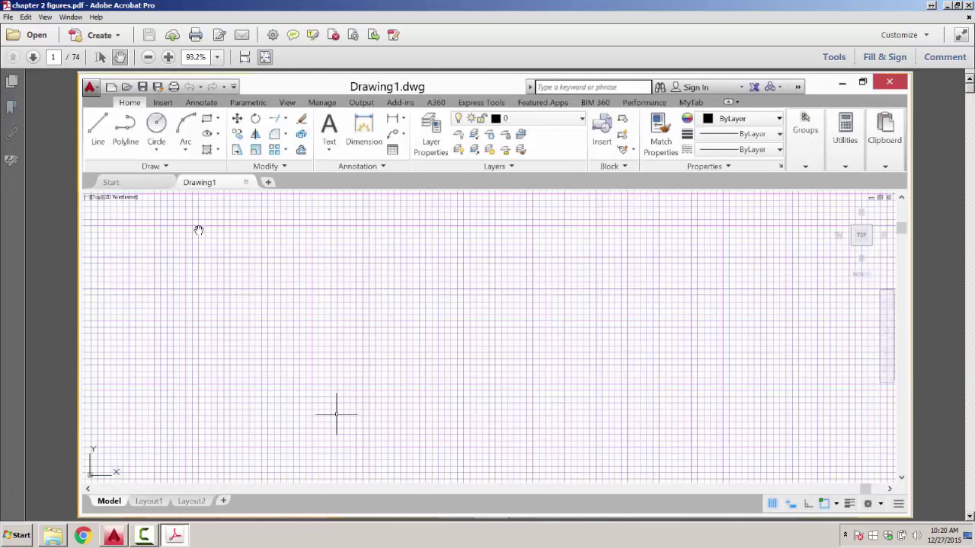
Switch to AutoCAD, create a new drawing from the acad.dwt template and choose the Drafting & Annotation workspace.
{"action": "left_click", "coordinate": [114, 538]}
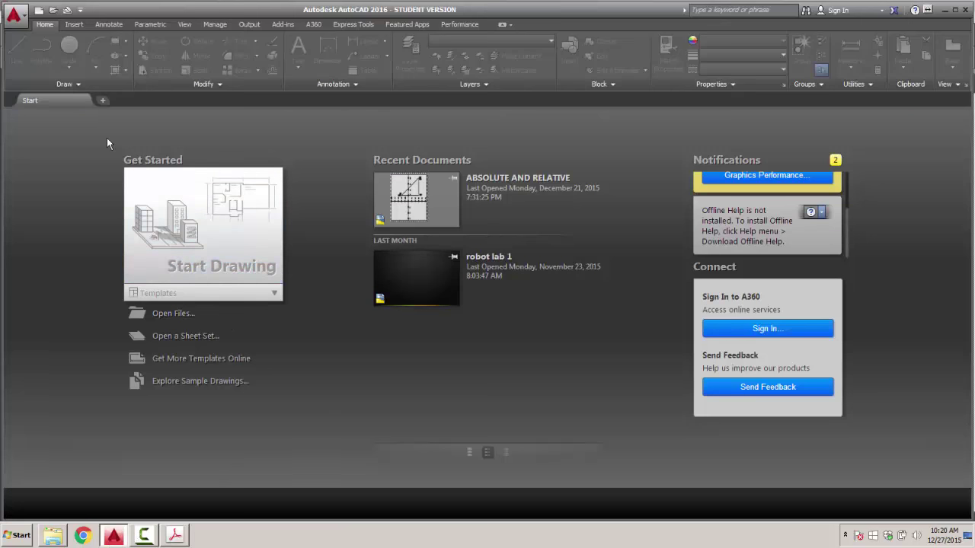
{"action": "left_click", "coordinate": [16, 15]}
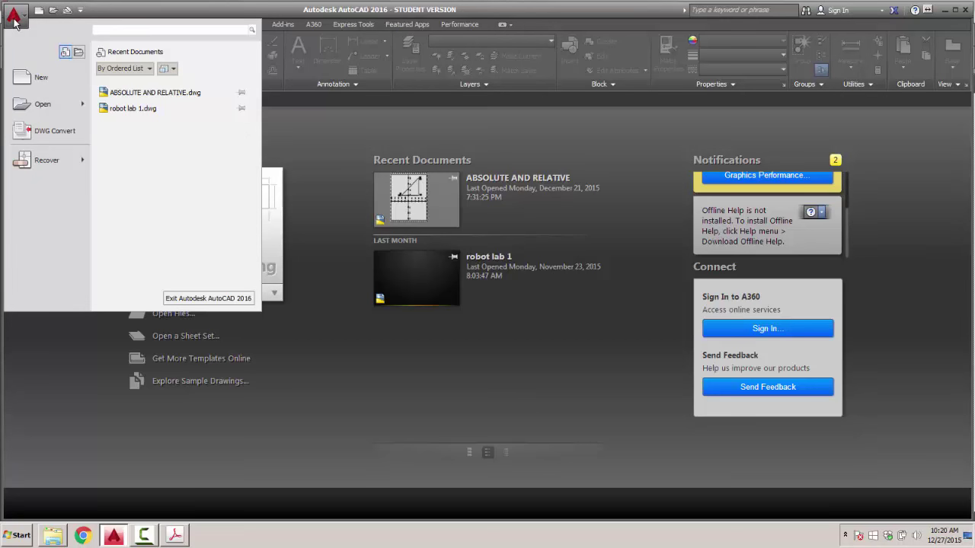
{"action": "left_click", "coordinate": [34, 79]}
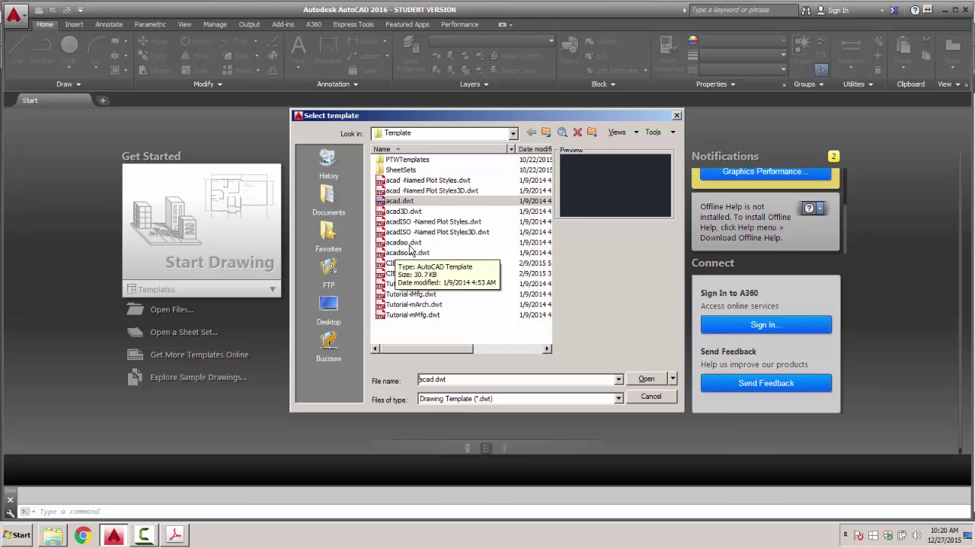
{"action": "left_click", "coordinate": [398, 203]}
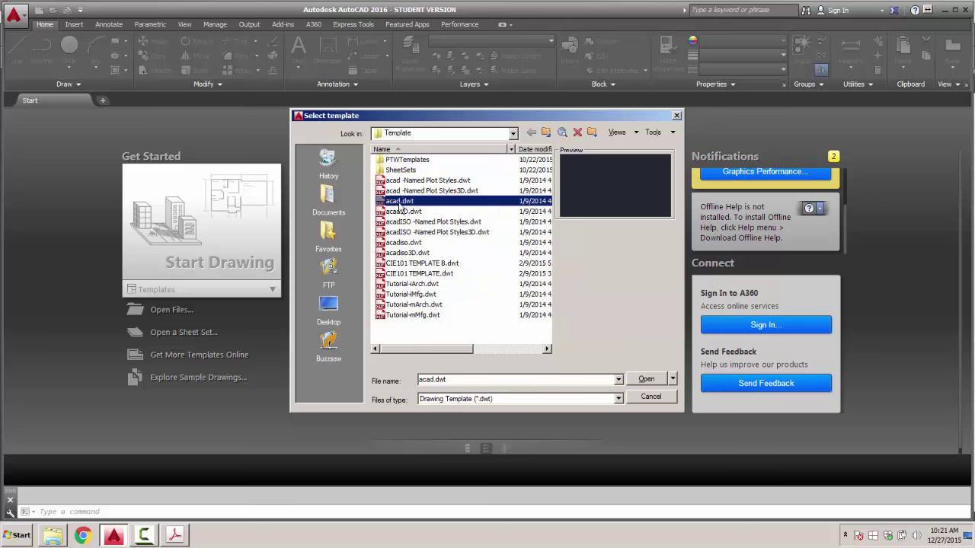
{"action": "left_click", "coordinate": [648, 385]}
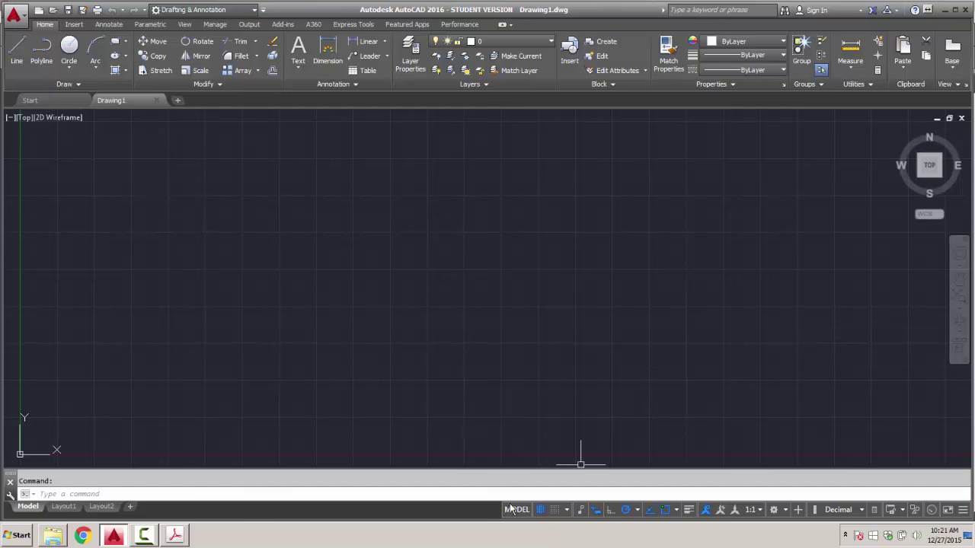
{"action": "left_click", "coordinate": [785, 512]}
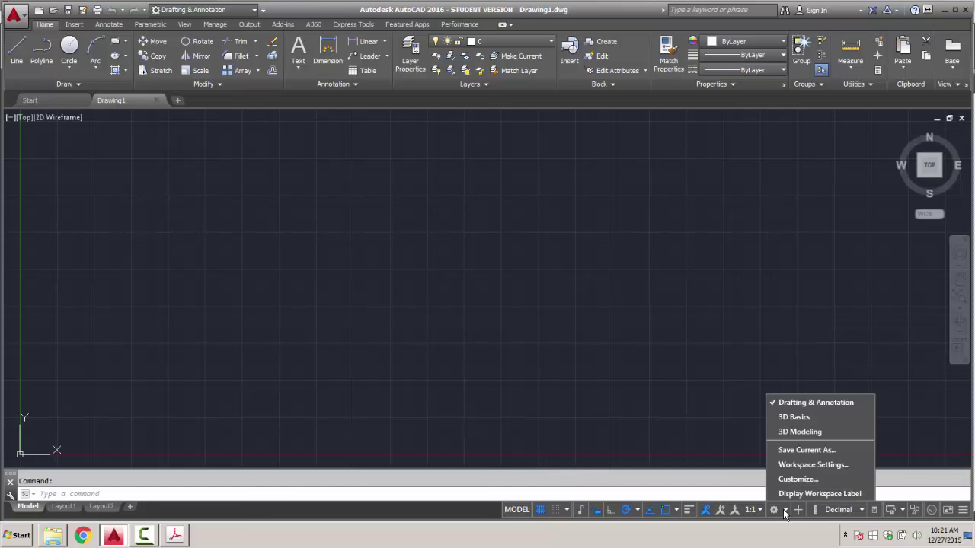
{"action": "left_click", "coordinate": [803, 405]}
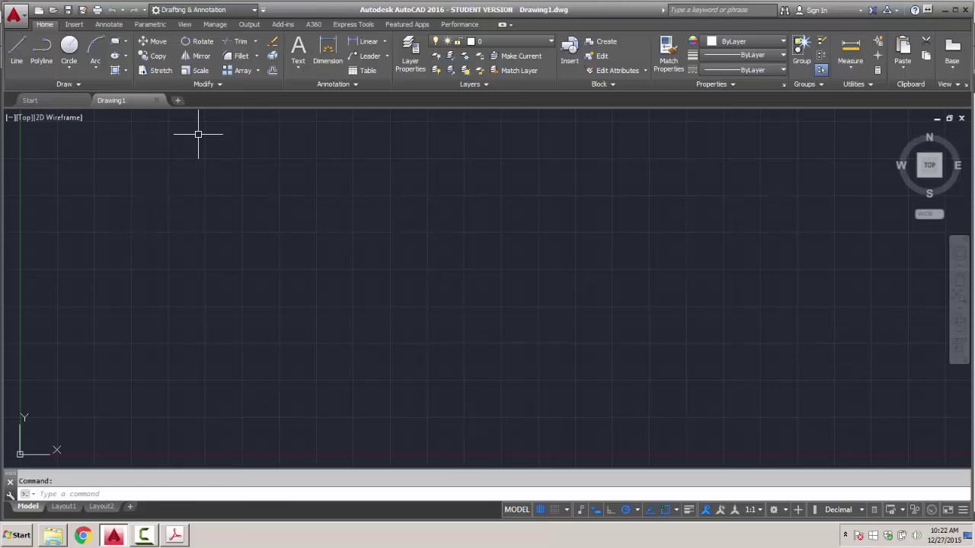
In the right-click customization options, make sure time-sensitive right-click is on with a 250 millisecond longer click duration, and apply it.
{"action": "left_click", "coordinate": [15, 17]}
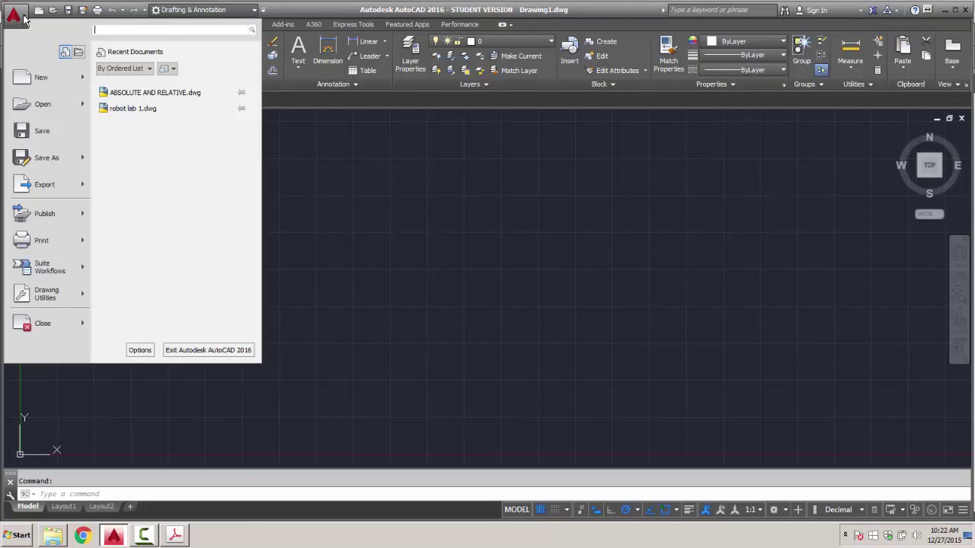
{"action": "left_click", "coordinate": [145, 351]}
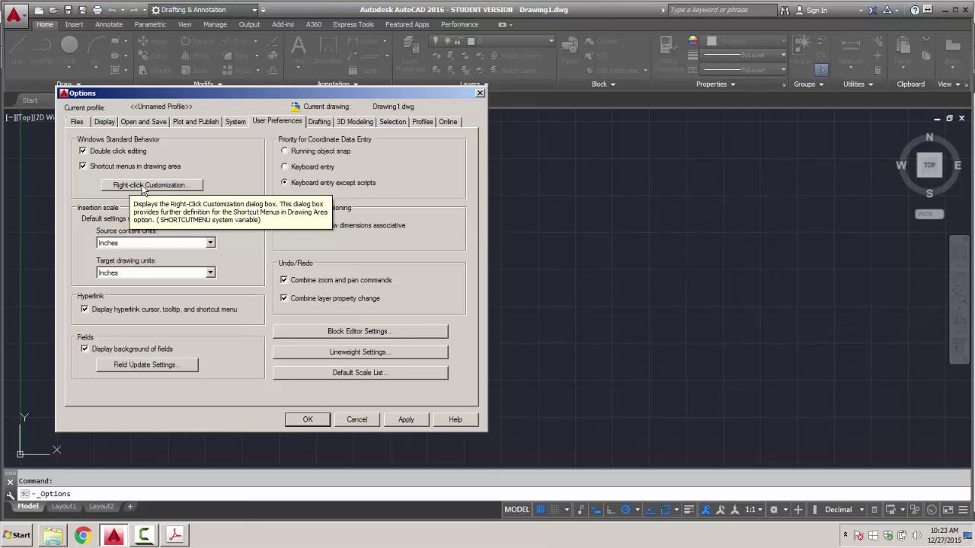
{"action": "left_click", "coordinate": [142, 189]}
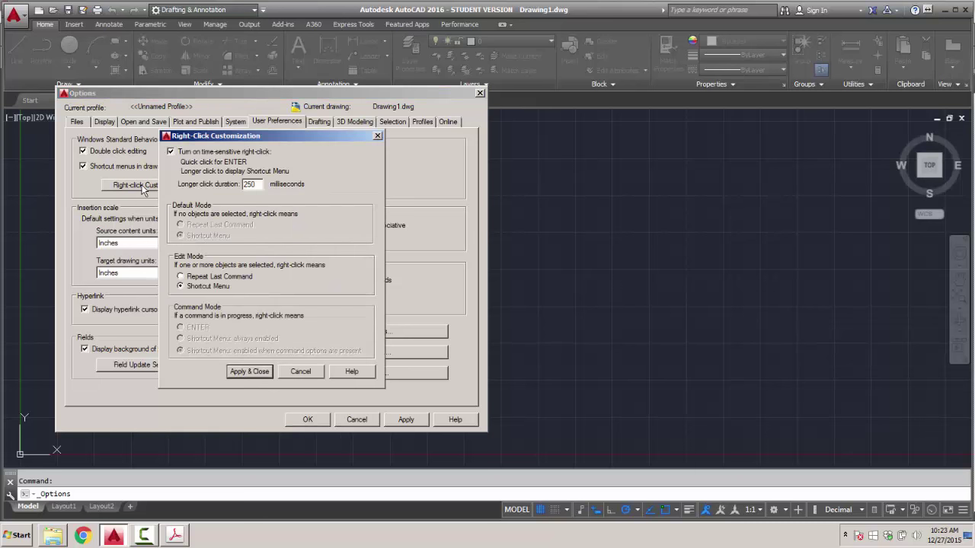
{"action": "left_click", "coordinate": [170, 152]}
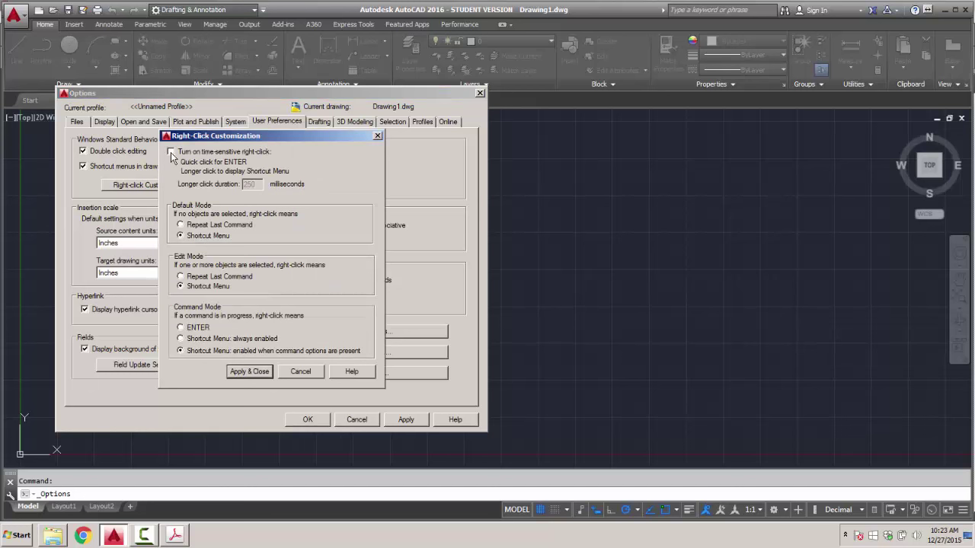
{"action": "left_click", "coordinate": [171, 152]}
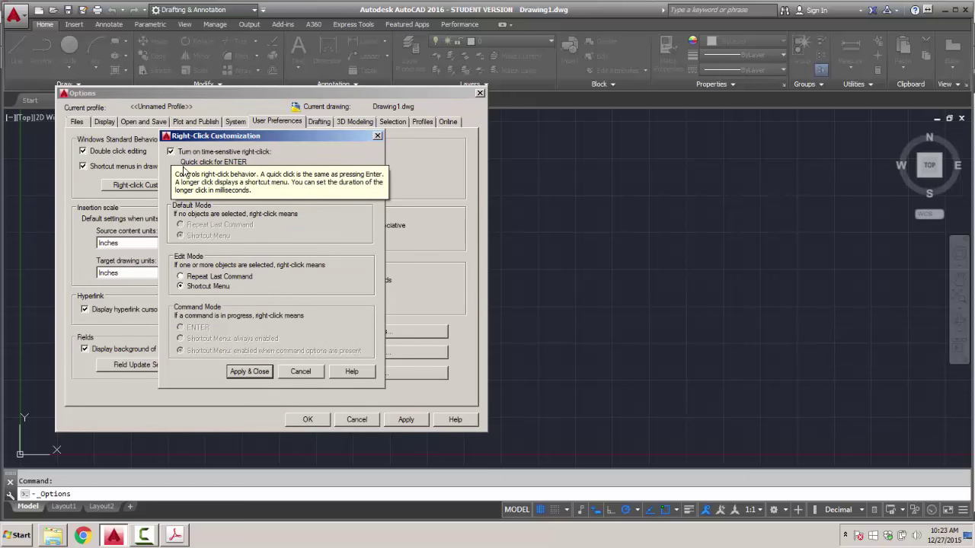
{"action": "key", "text": "space"}
{"action": "key", "text": "space"}
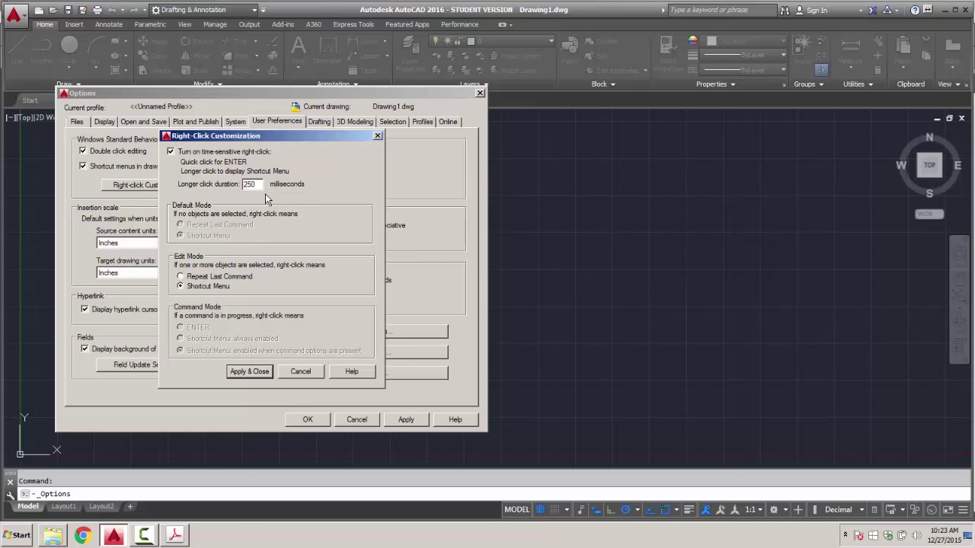
{"action": "left_click", "coordinate": [250, 373]}
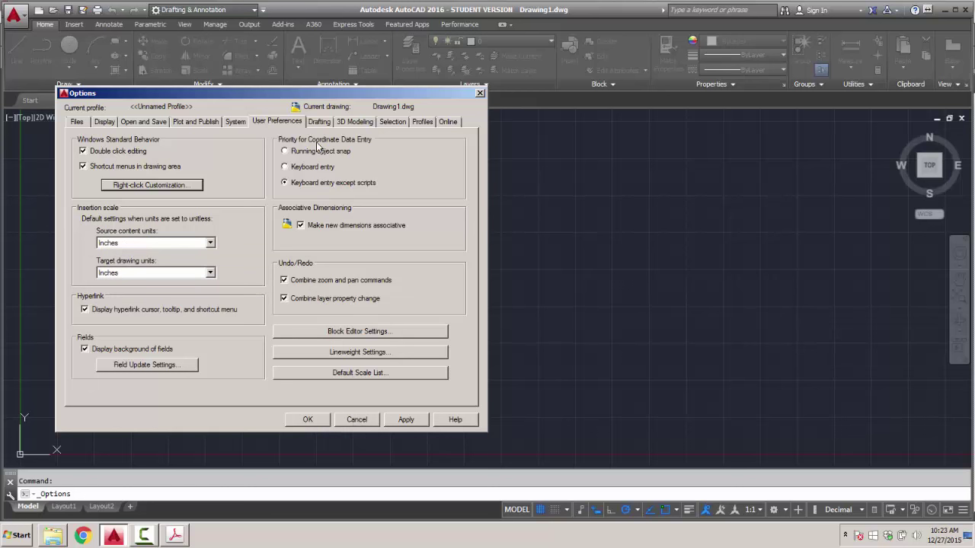
In the display options, apply the Light color scheme and turn on scroll bars in the drawing window.
{"action": "left_click", "coordinate": [105, 122]}
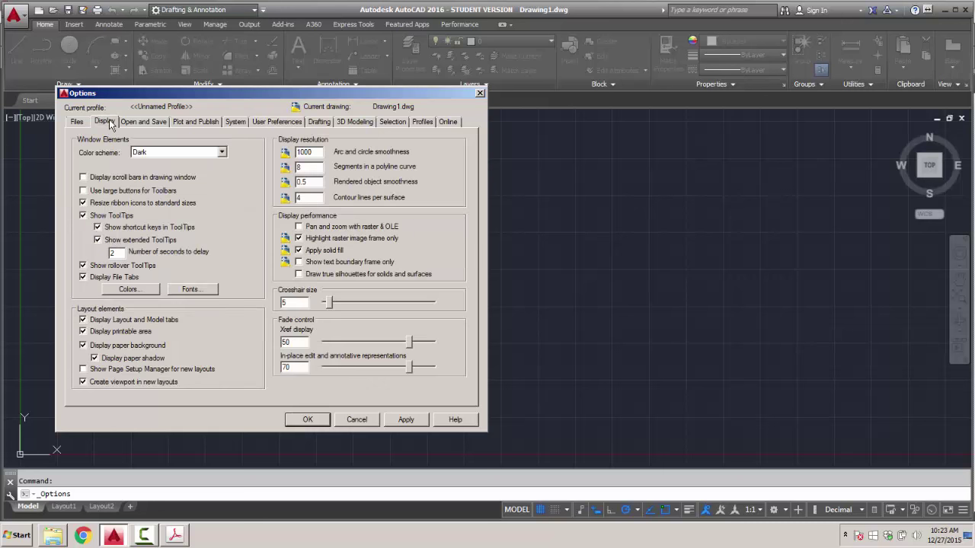
{"action": "left_click", "coordinate": [221, 153]}
{"action": "left_click", "coordinate": [193, 171]}
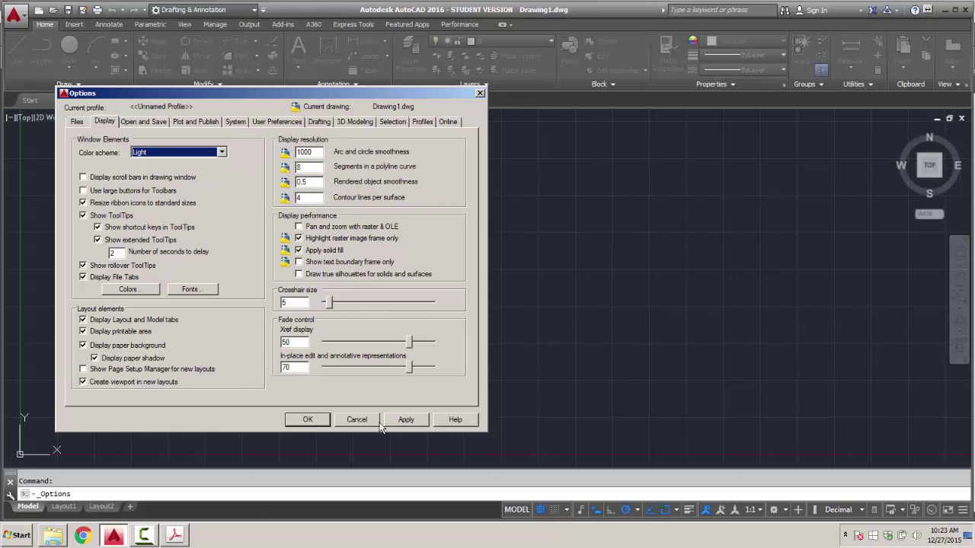
{"action": "left_click", "coordinate": [407, 420]}
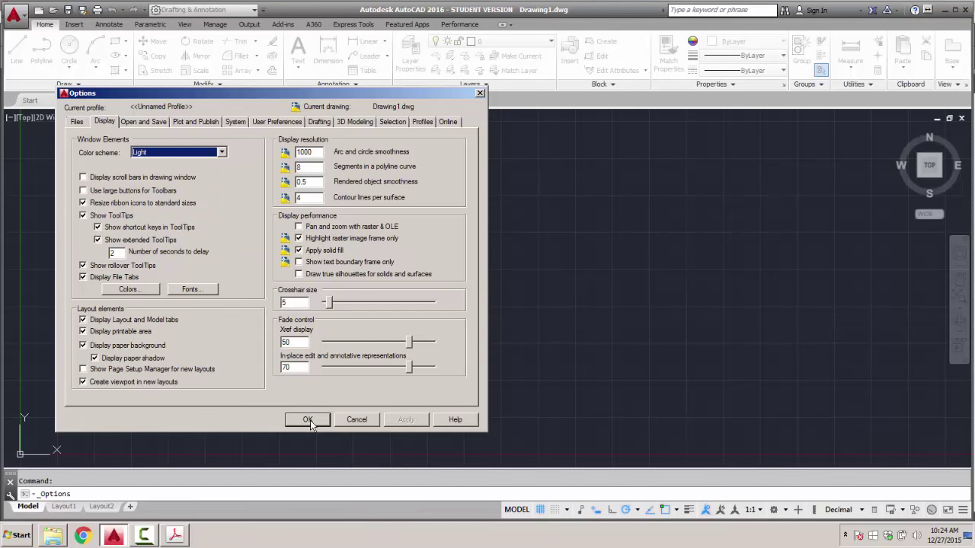
{"action": "left_click", "coordinate": [83, 178]}
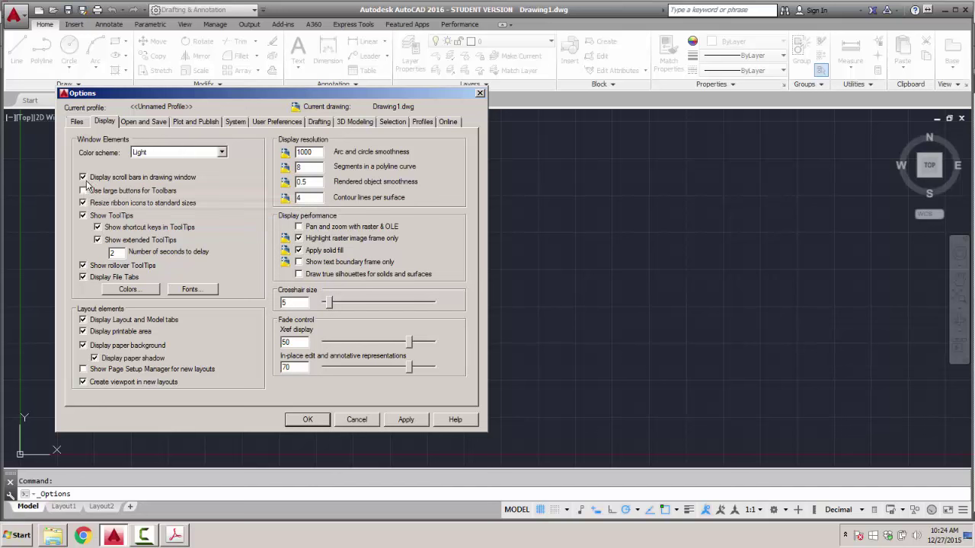
{"action": "left_click", "coordinate": [406, 419]}
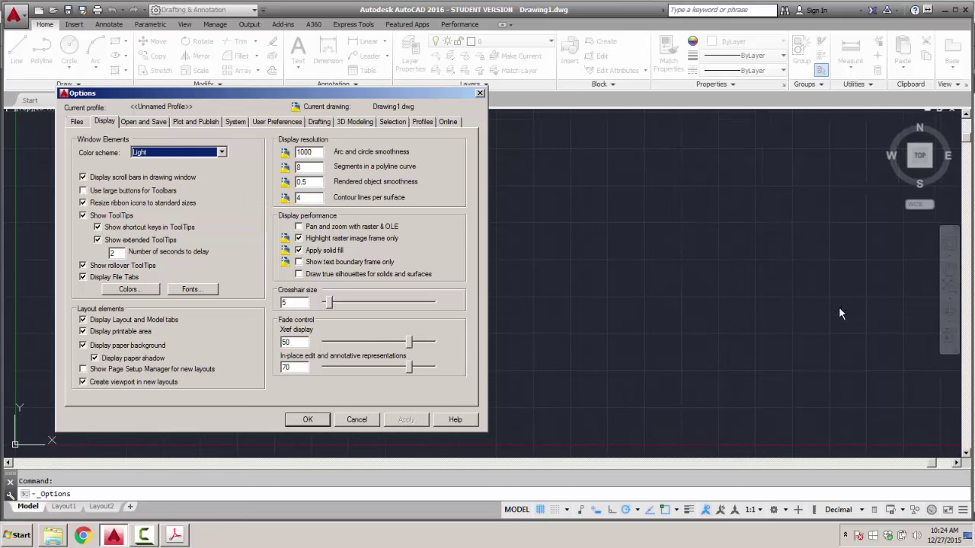
Turn off the drawing window scroll bars, set the color scheme to Dark and apply both changes.
{"action": "left_click", "coordinate": [83, 177]}
{"action": "left_click", "coordinate": [222, 153]}
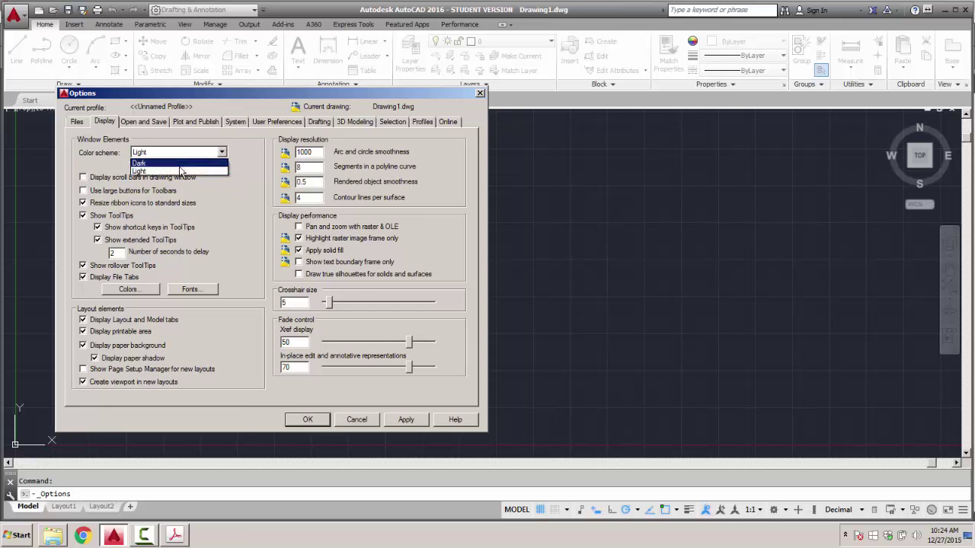
{"action": "left_click", "coordinate": [182, 171]}
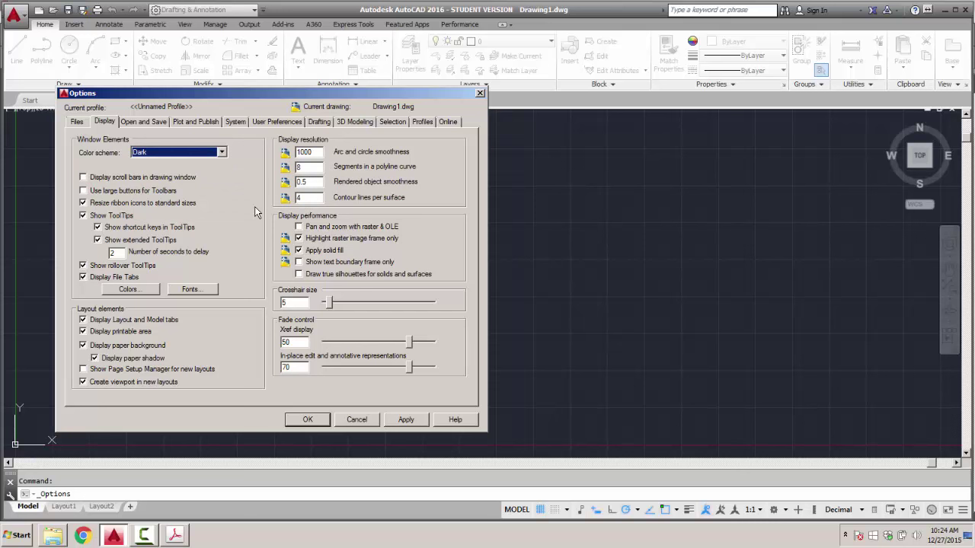
{"action": "left_click", "coordinate": [406, 420]}
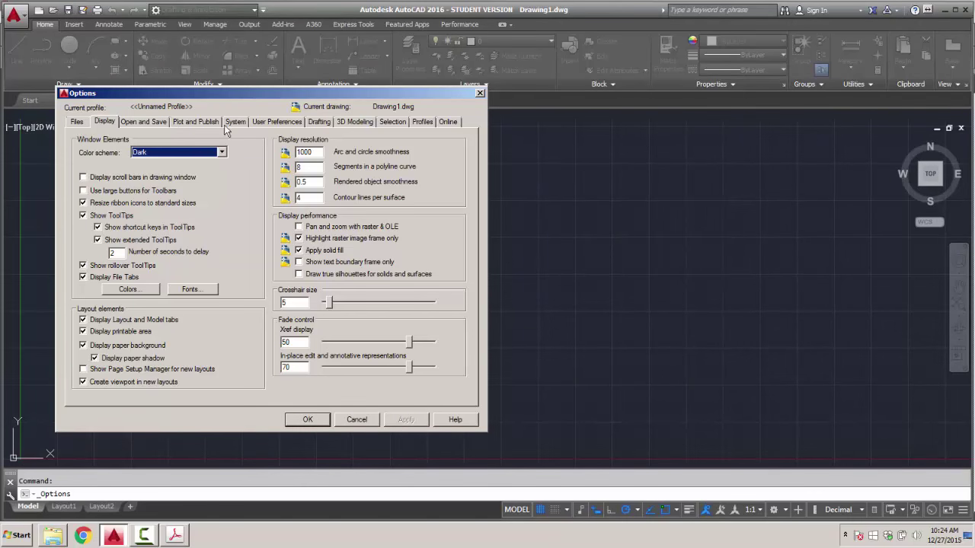
Look through the System and Files options and close the Options dialog.
{"action": "left_click", "coordinate": [241, 124]}
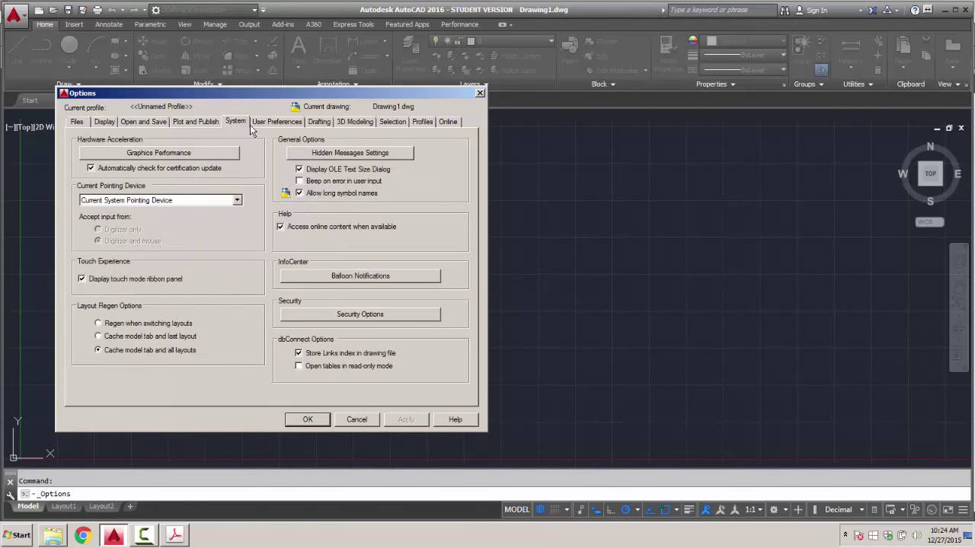
{"action": "left_click", "coordinate": [77, 124]}
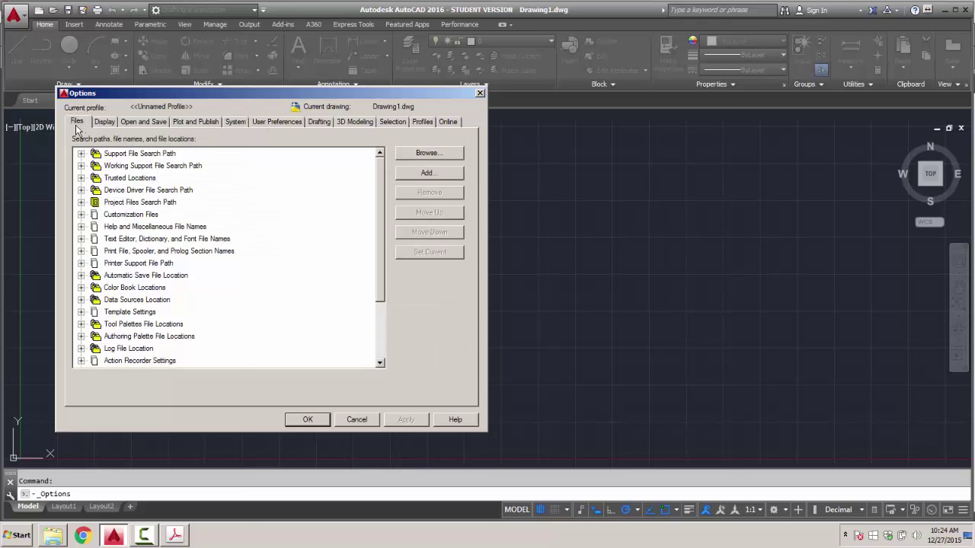
{"action": "left_click", "coordinate": [308, 420]}
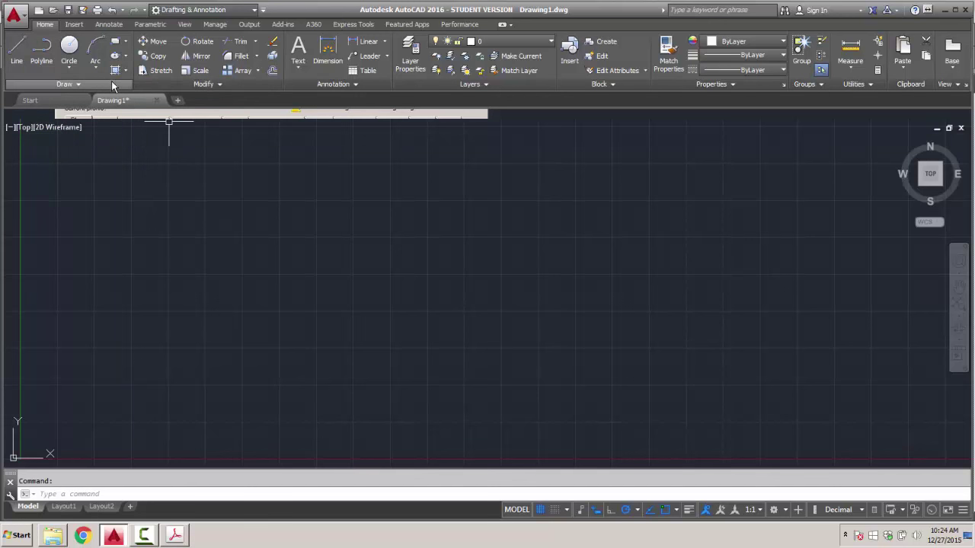
{"action": "left_click", "coordinate": [221, 84]}
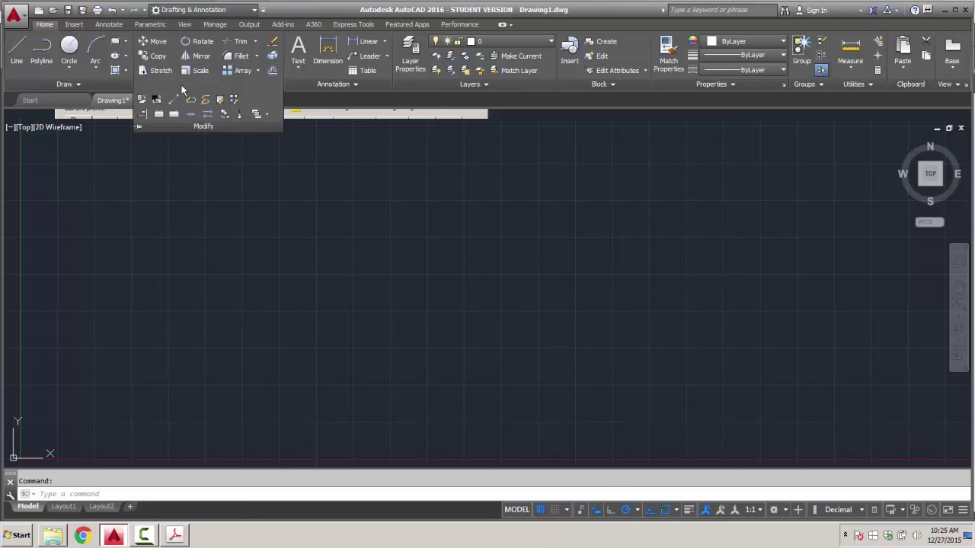
{"action": "left_click", "coordinate": [78, 84]}
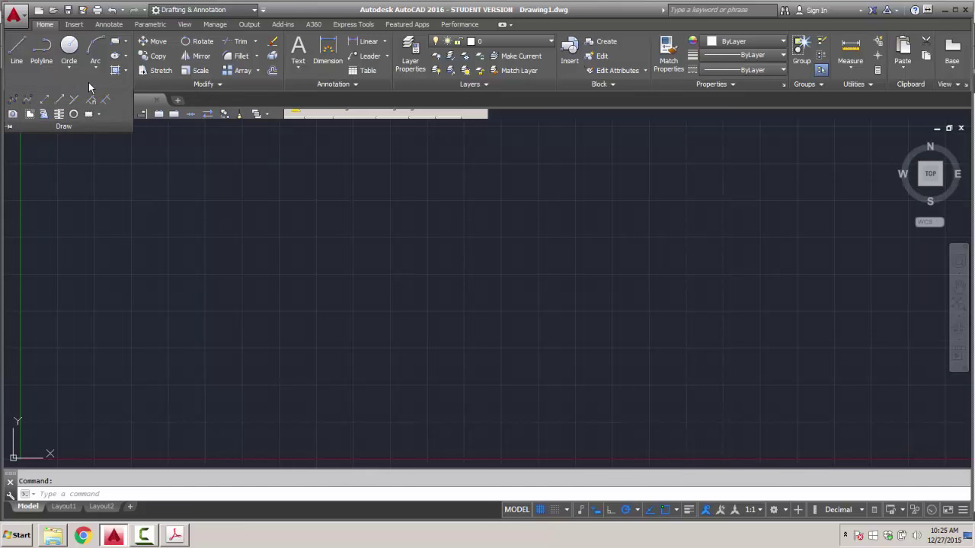
{"action": "left_click", "coordinate": [81, 68]}
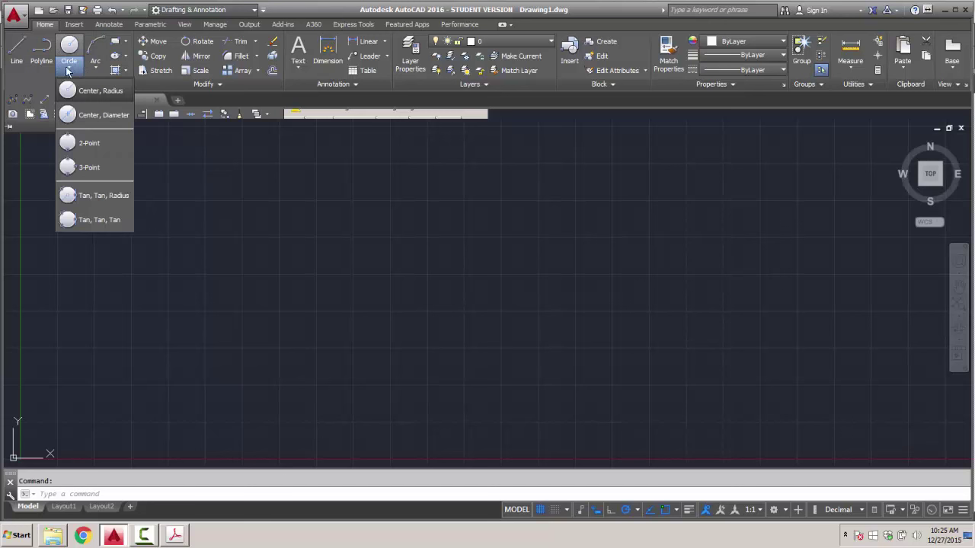
{"action": "left_click", "coordinate": [17, 47]}
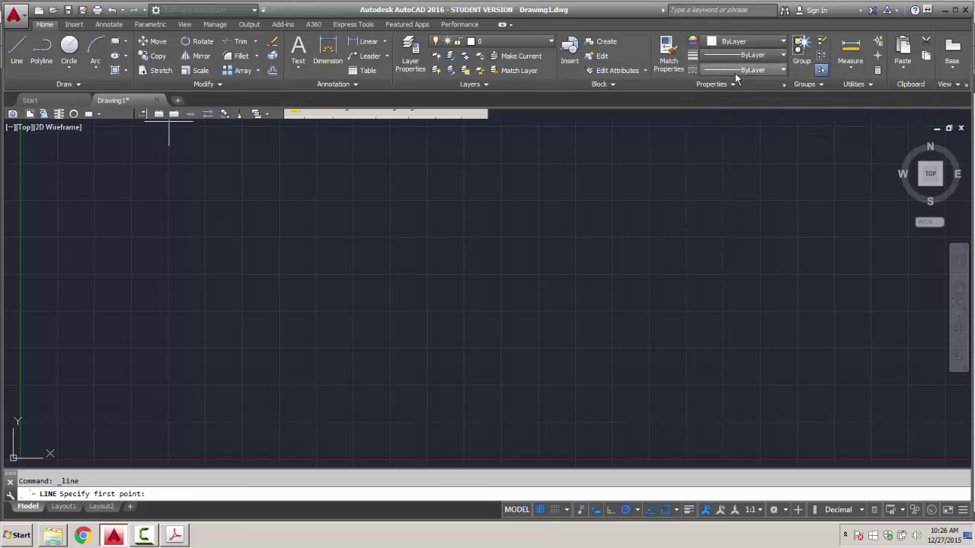
In the layer properties, set layer 0's lineweight to 0.30 mm and close the layer manager.
{"action": "left_click", "coordinate": [412, 68]}
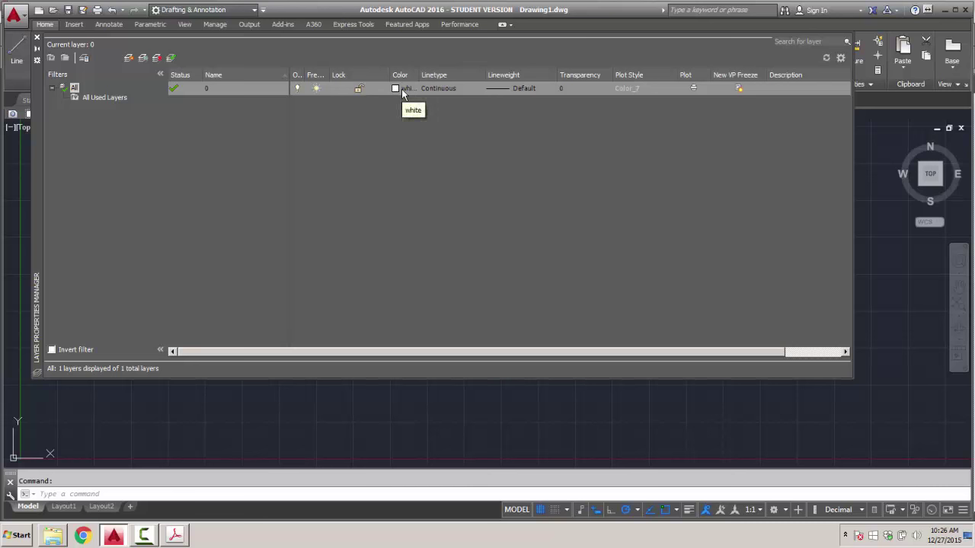
{"action": "left_click", "coordinate": [529, 88]}
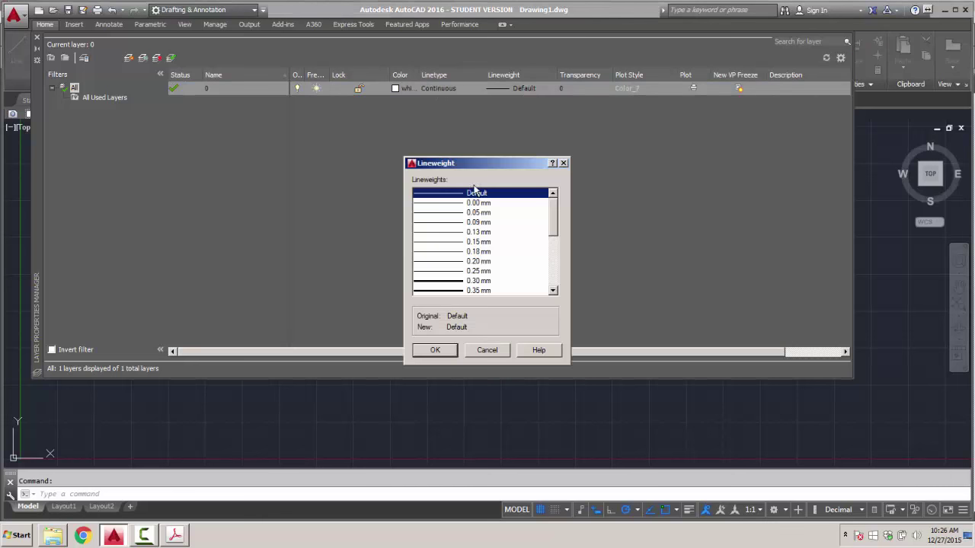
{"action": "left_click", "coordinate": [438, 282]}
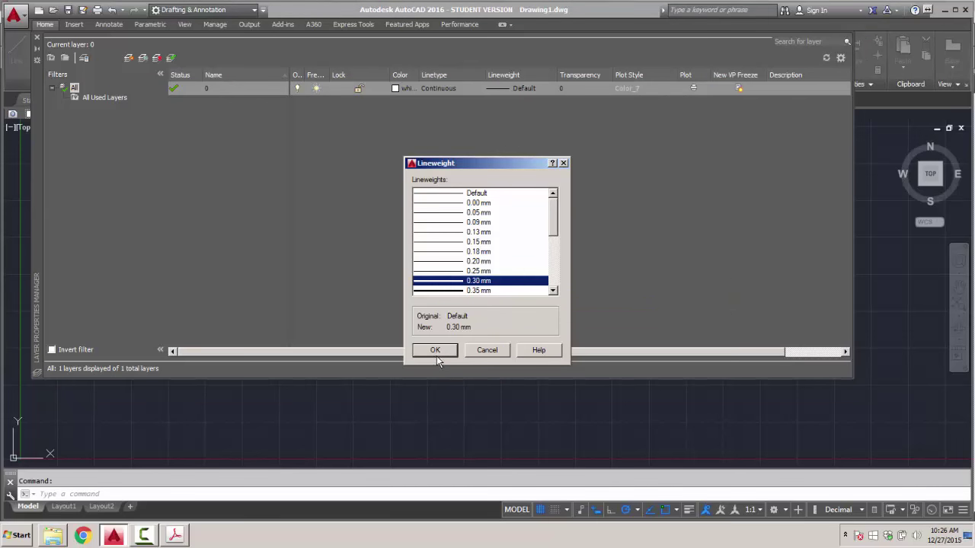
{"action": "key", "text": "Return"}
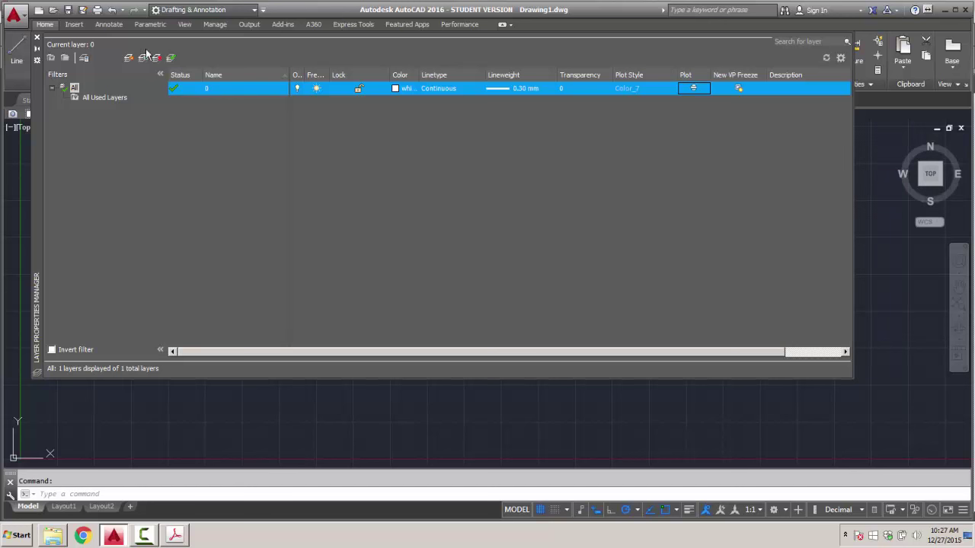
{"action": "left_click", "coordinate": [36, 40]}
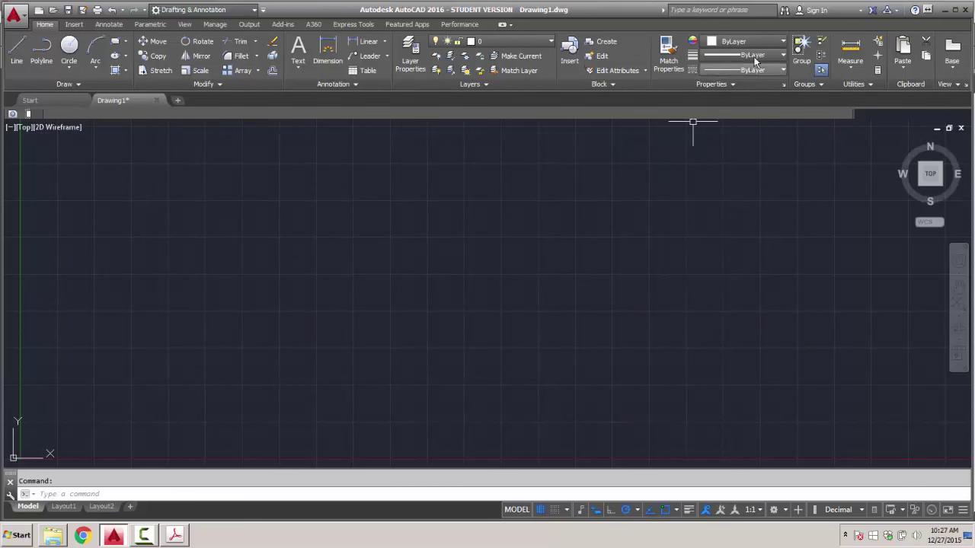
Set the current object color to Yellow and the current lineweight to 0.15 mm.
{"action": "left_click", "coordinate": [776, 44]}
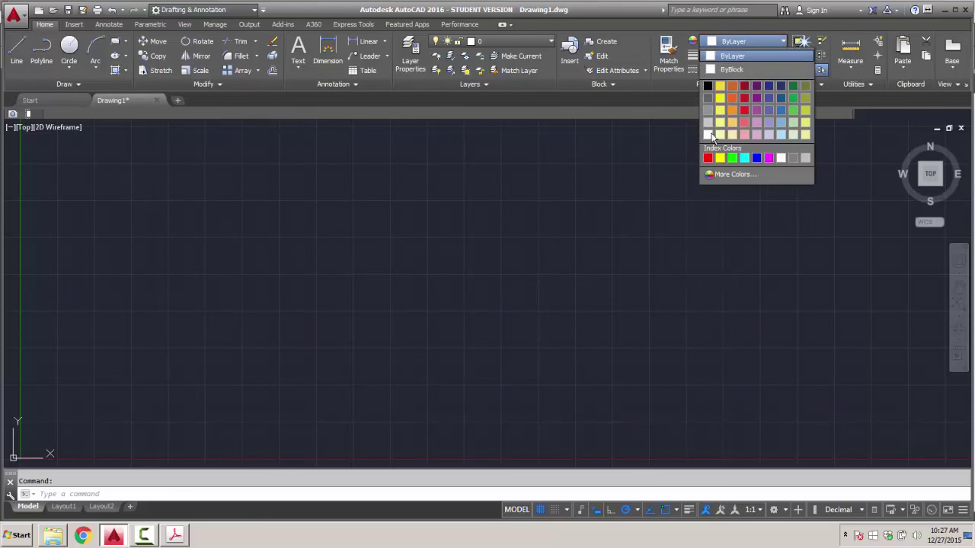
{"action": "left_click", "coordinate": [720, 159]}
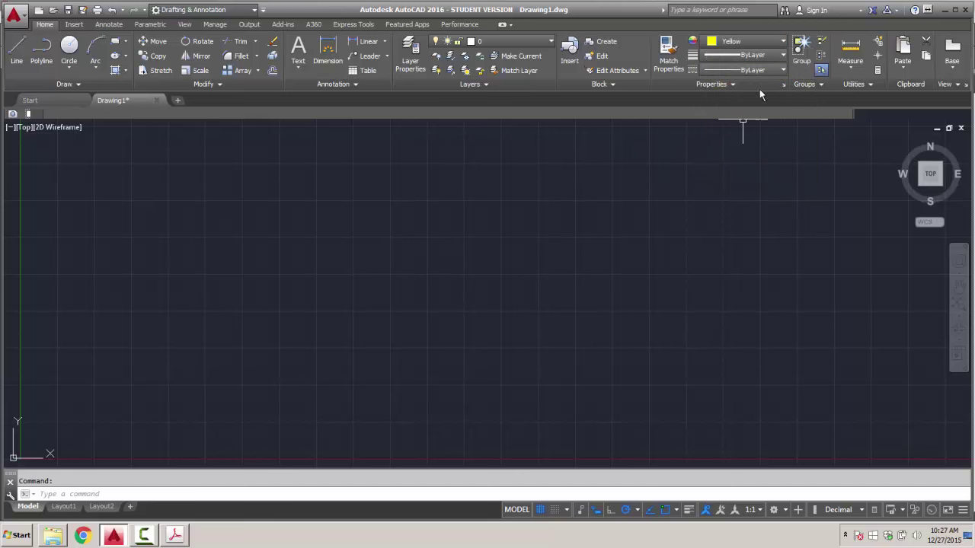
{"action": "left_click", "coordinate": [782, 55]}
{"action": "left_click", "coordinate": [725, 153]}
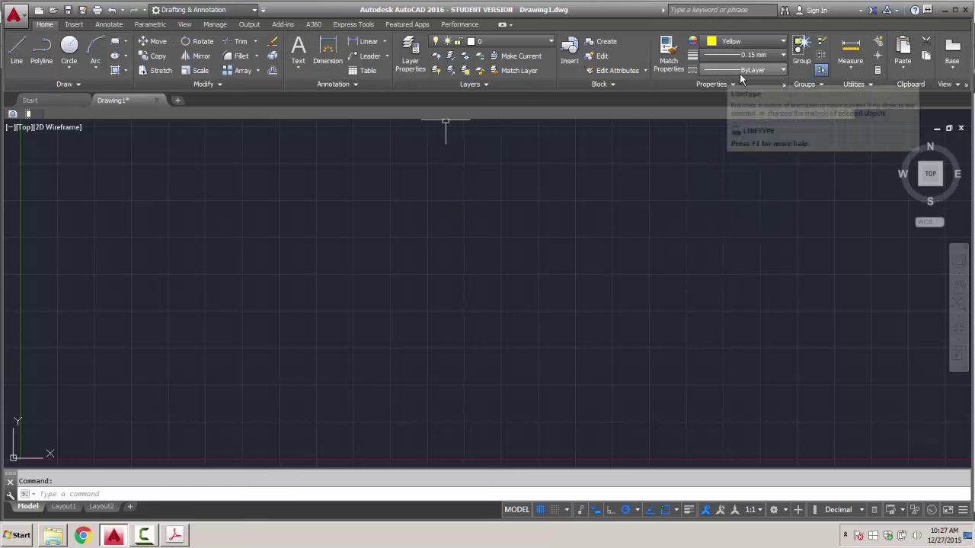
{"action": "left_click", "coordinate": [782, 70]}
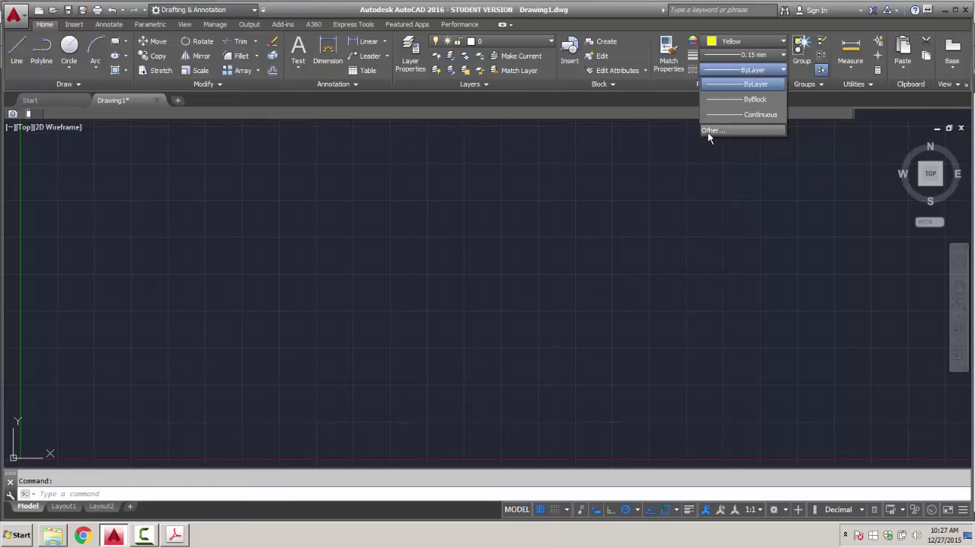
{"action": "left_click", "coordinate": [668, 77]}
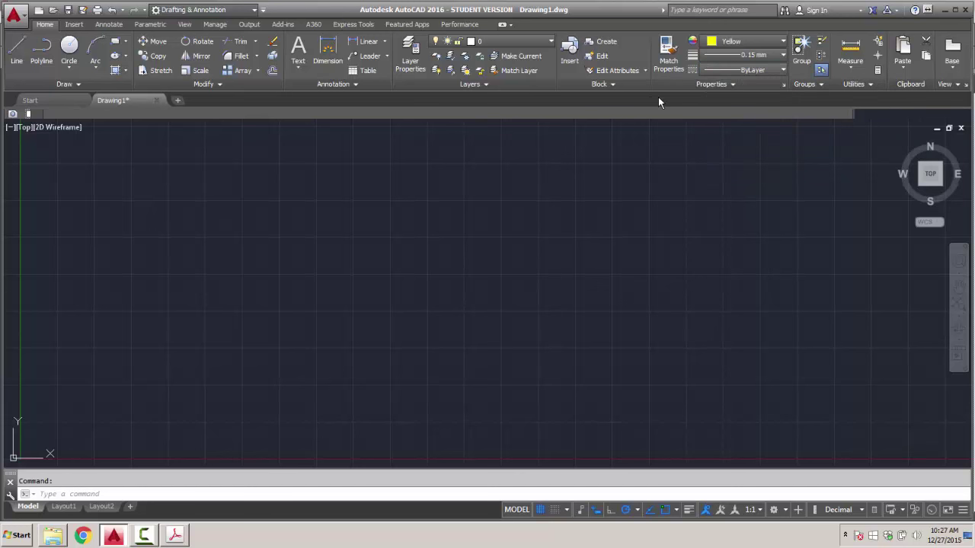
{"action": "left_click", "coordinate": [852, 68]}
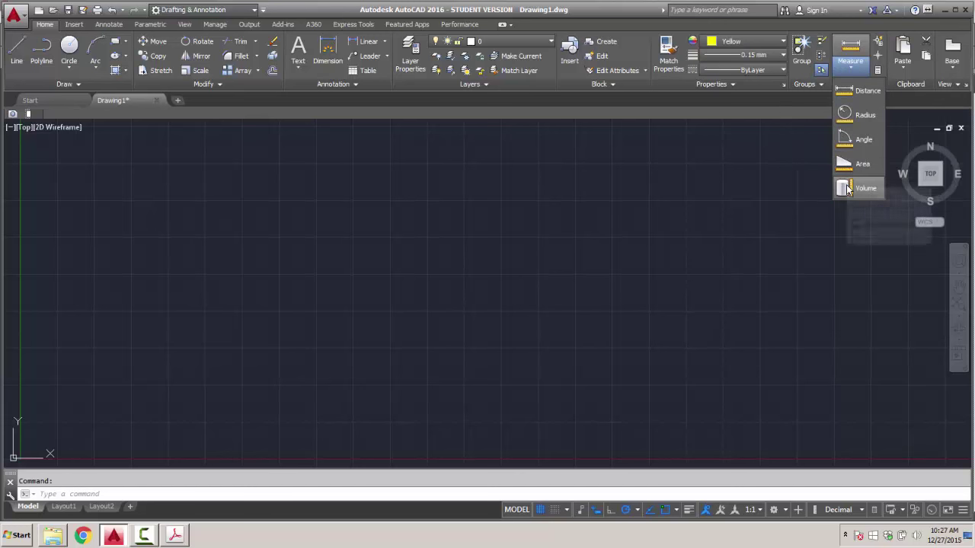
{"action": "left_click", "coordinate": [960, 86]}
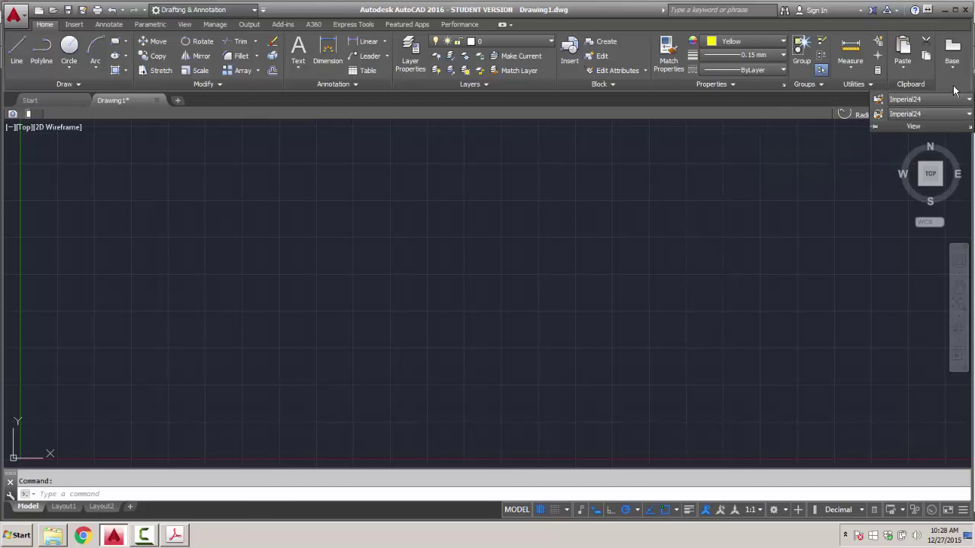
{"action": "left_click", "coordinate": [597, 228]}
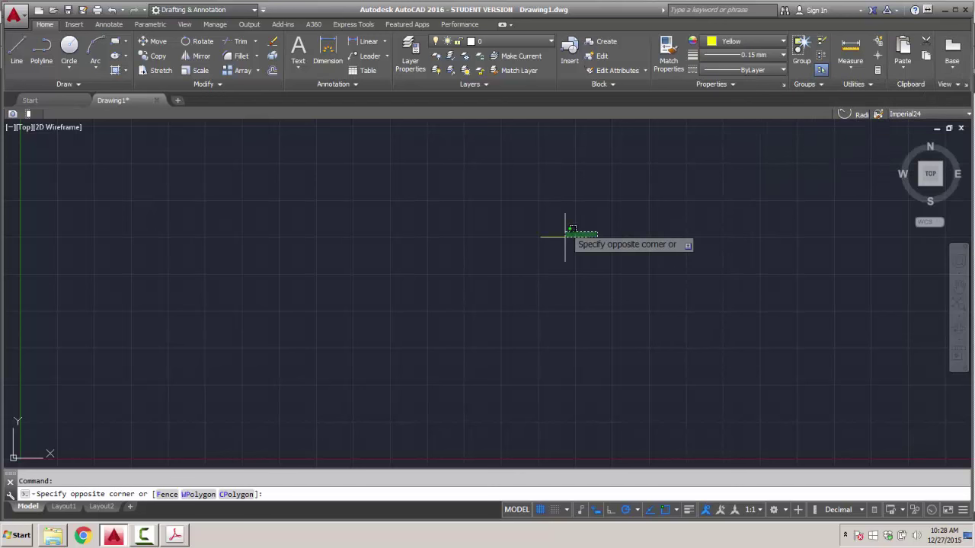
{"action": "key", "text": "Escape"}
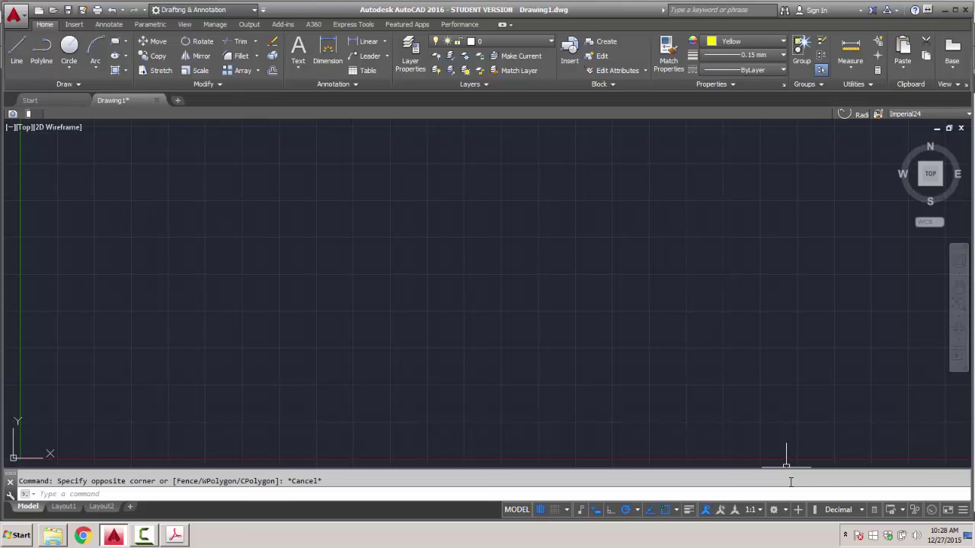
Toggle the drawing grid display off and on several times, leaving it off.
{"action": "left_click", "coordinate": [539, 514]}
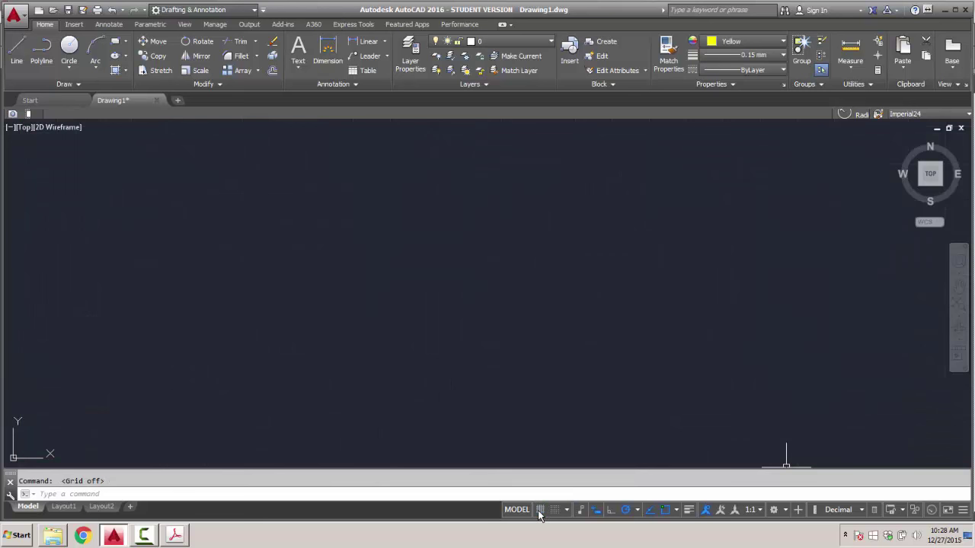
{"action": "left_click", "coordinate": [539, 511]}
{"action": "left_click", "coordinate": [539, 510]}
{"action": "left_click", "coordinate": [539, 510]}
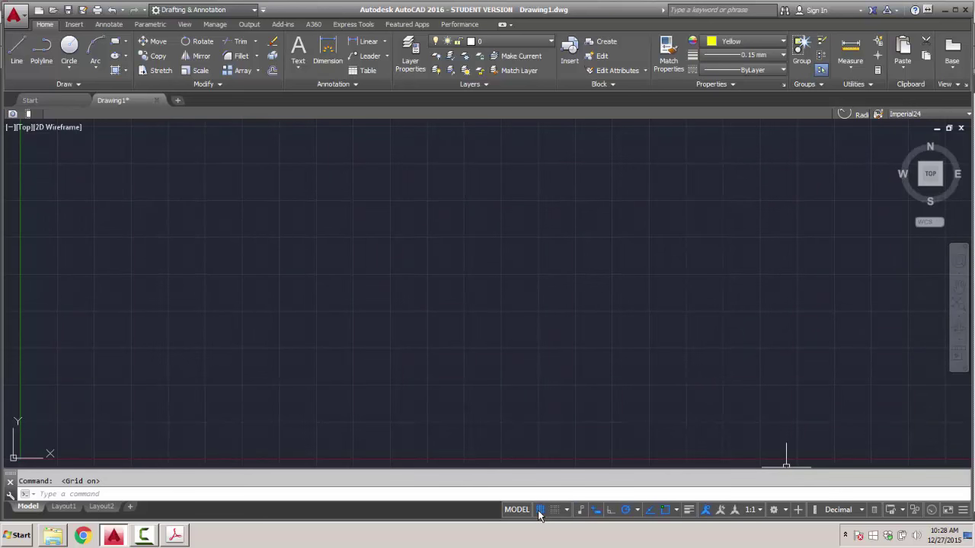
{"action": "left_click", "coordinate": [539, 510]}
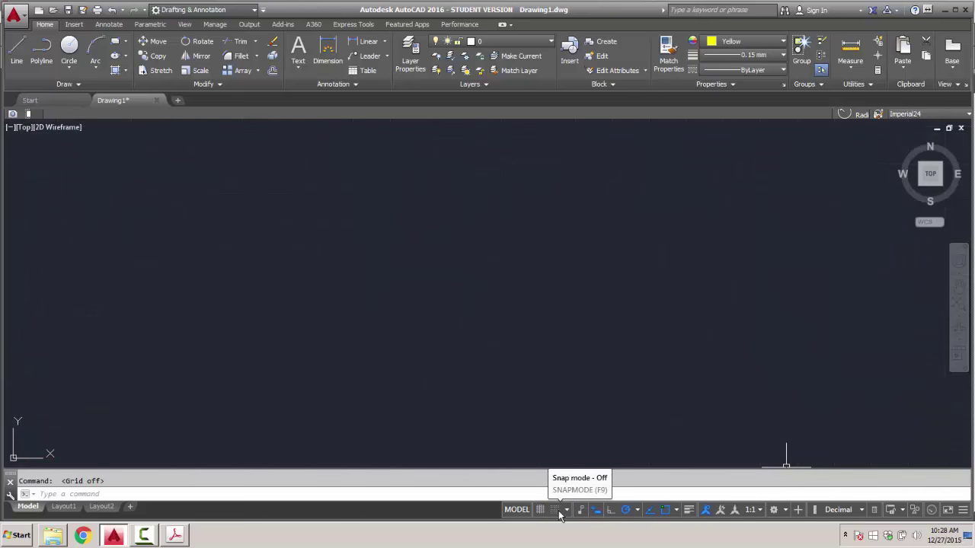
In the drafting settings, set the snap X and Y spacing to 1 and turn off equal X and Y spacing.
{"action": "left_click", "coordinate": [566, 511]}
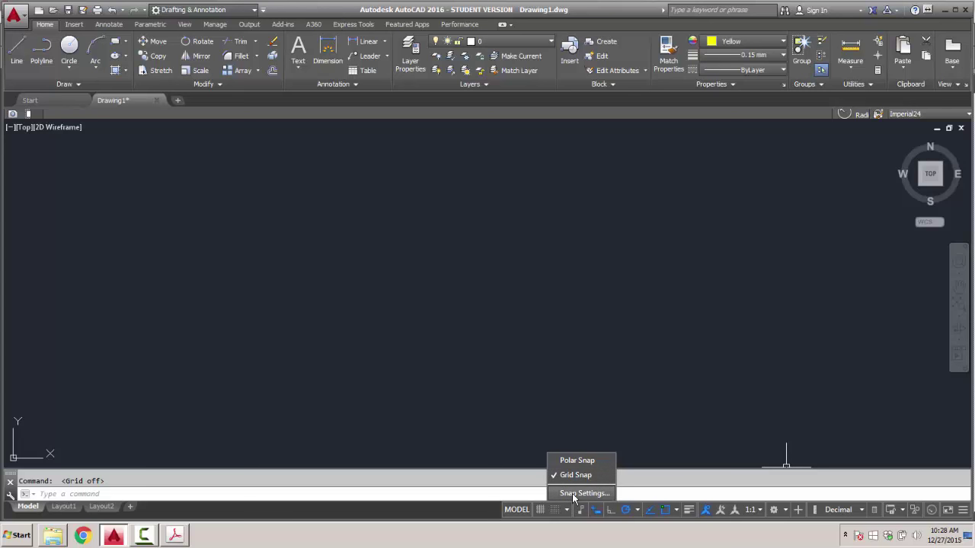
{"action": "left_click", "coordinate": [572, 493]}
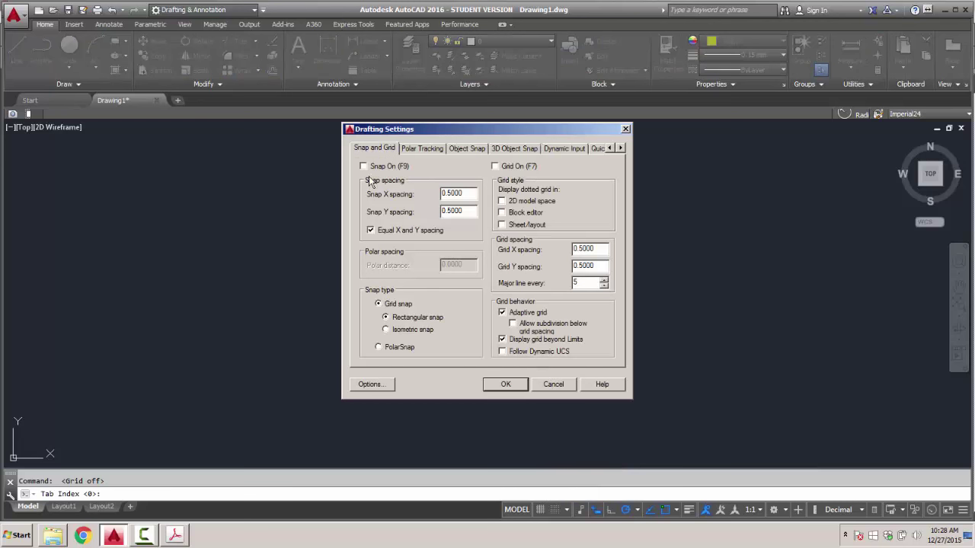
{"action": "left_click", "coordinate": [495, 167]}
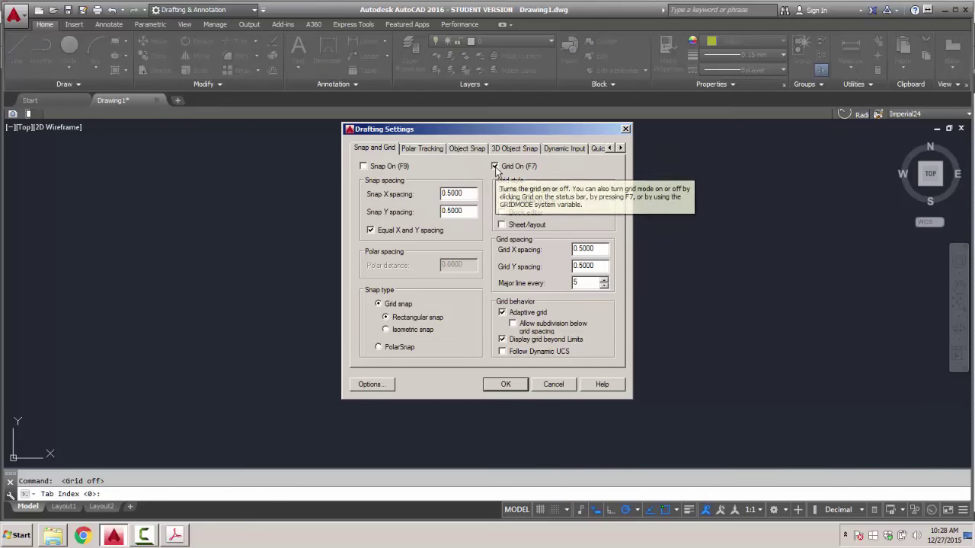
{"action": "left_click", "coordinate": [495, 167]}
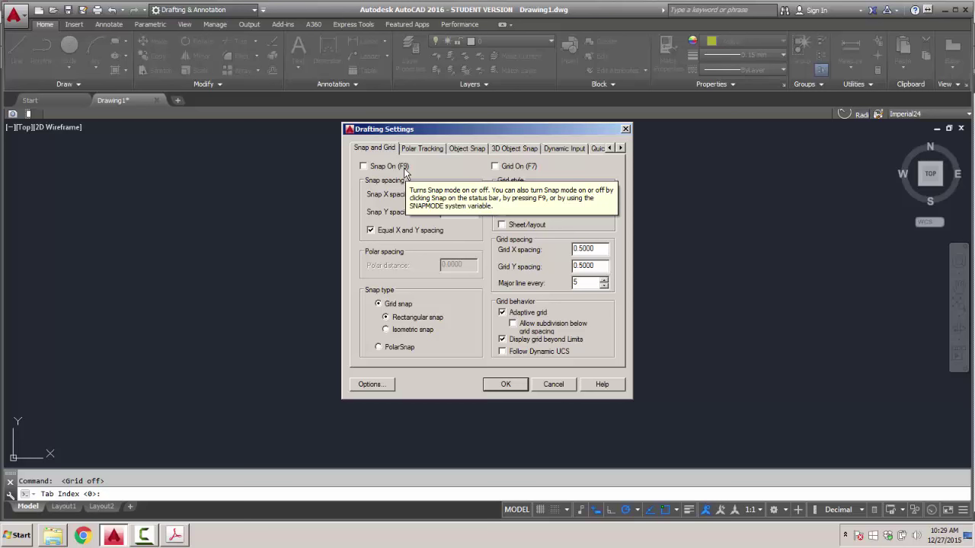
{"action": "left_click", "coordinate": [405, 169]}
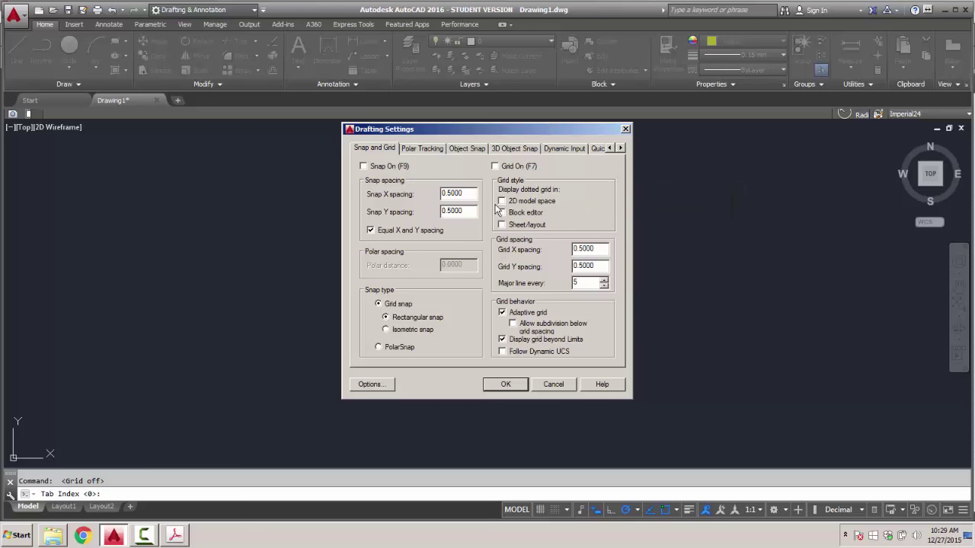
{"action": "left_click_drag", "start_coordinate": [467, 195], "coordinate": [411, 199]}
{"action": "type", "text": "1"}
{"action": "key", "text": "Tab"}
{"action": "type", "text": "1"}
{"action": "left_click", "coordinate": [462, 230]}
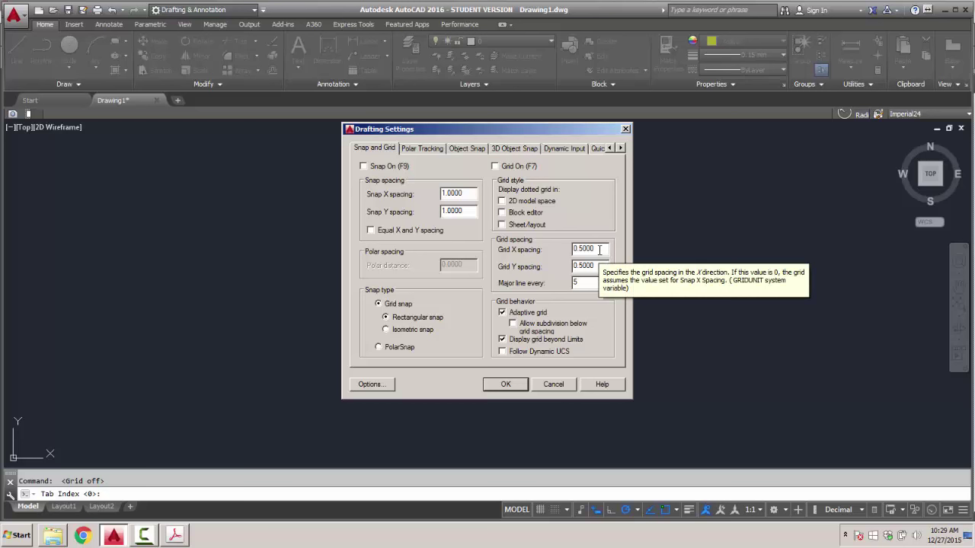
Set the grid X and Y spacing to 1 with a major line every 1, and turn on the grid display.
{"action": "left_click_drag", "start_coordinate": [598, 249], "coordinate": [540, 251]}
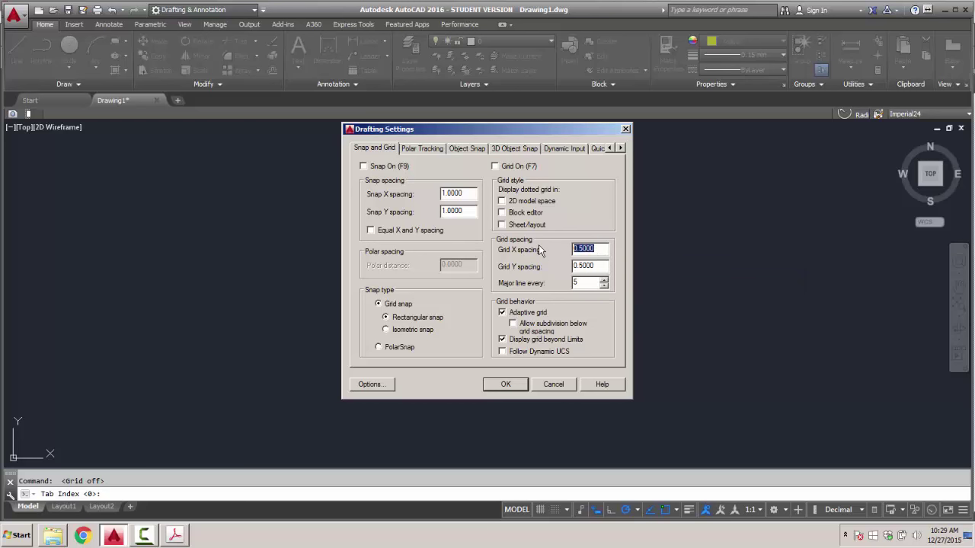
{"action": "type", "text": "1"}
{"action": "key", "text": "Tab"}
{"action": "type", "text": "1"}
{"action": "key", "text": "Tab"}
{"action": "type", "text": "10"}
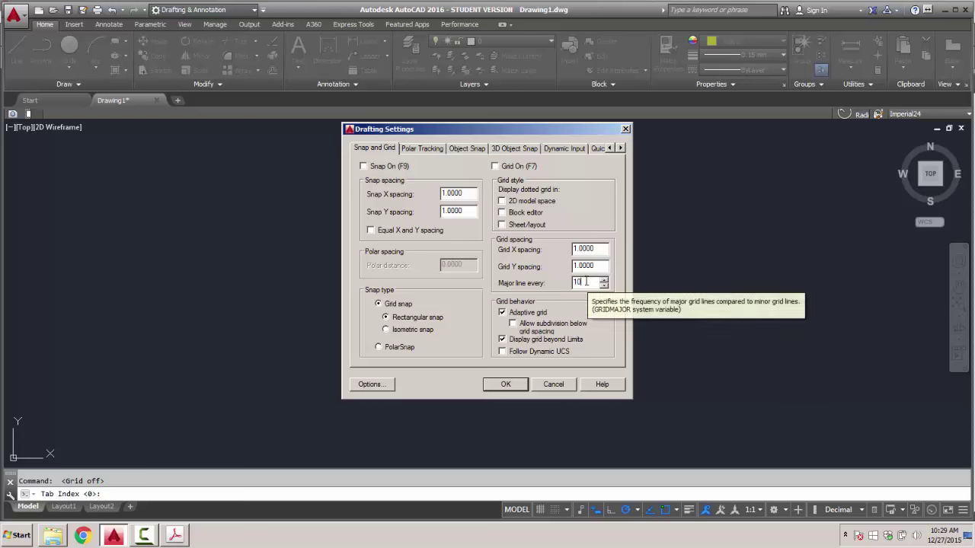
{"action": "double_click", "coordinate": [585, 282]}
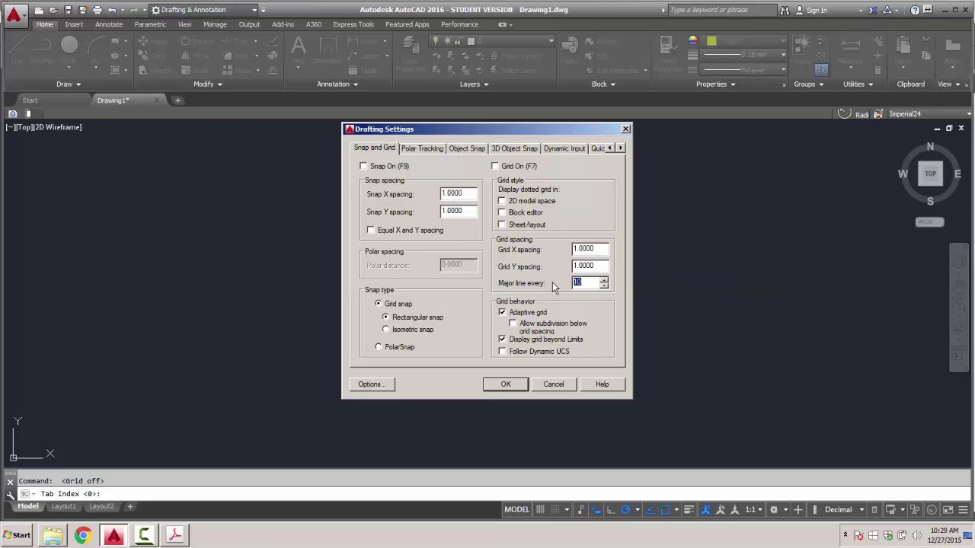
{"action": "type", "text": "1"}
{"action": "left_click", "coordinate": [502, 385]}
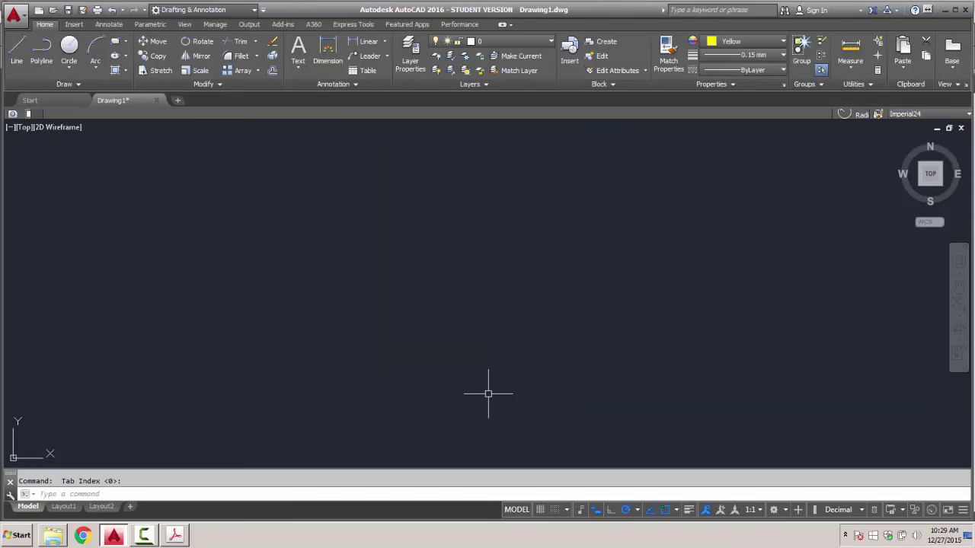
{"action": "key", "text": "F7"}
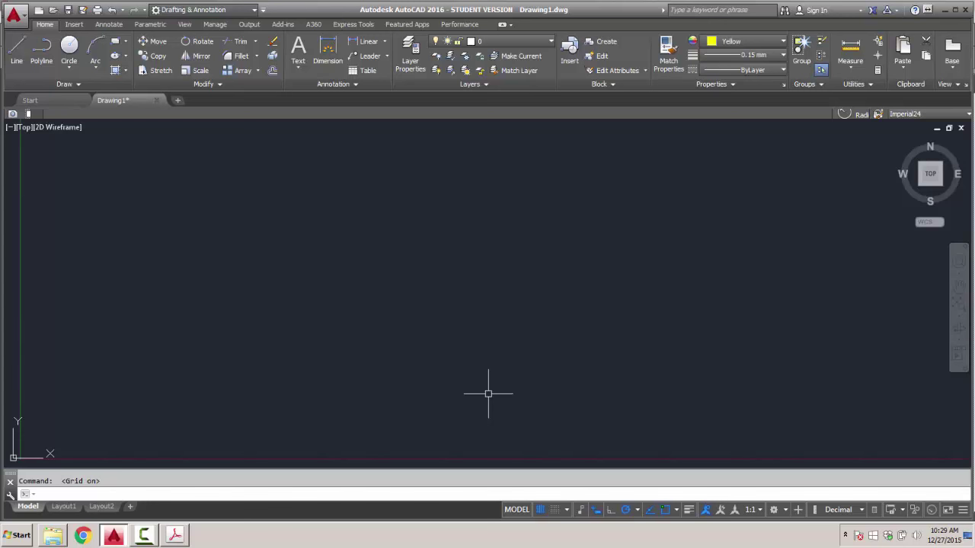
With snap mode turned off, draw a trial diagonal line in the empty drawing area and erase it.
{"action": "scroll", "coordinate": [476, 349], "scroll_direction": "up", "scroll_amount": 1}
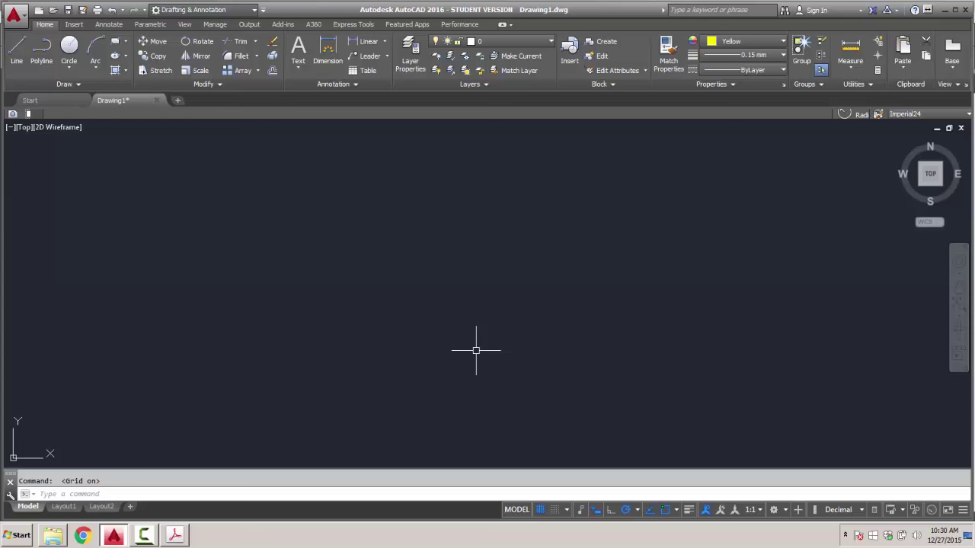
{"action": "key", "text": "F9"}
{"action": "left_click", "coordinate": [16, 49]}
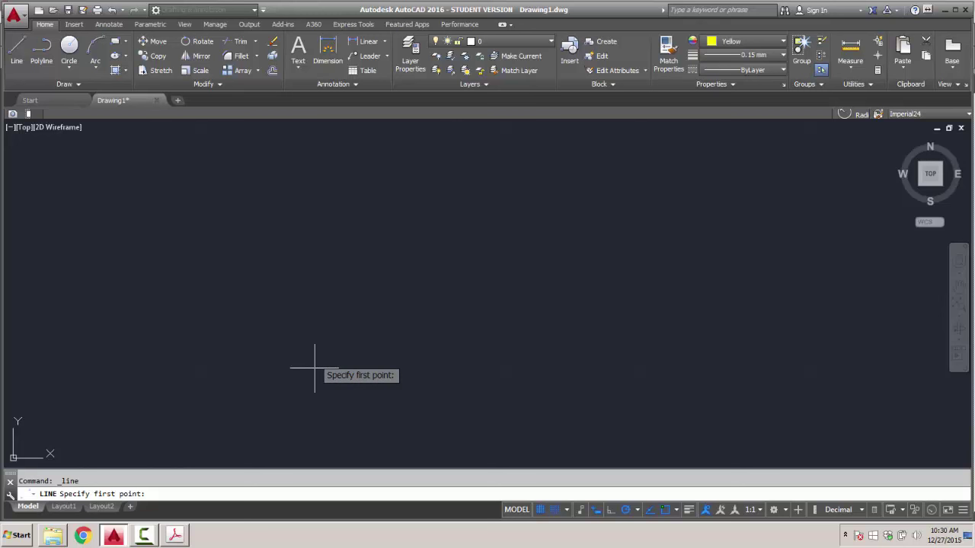
{"action": "key", "text": "F9"}
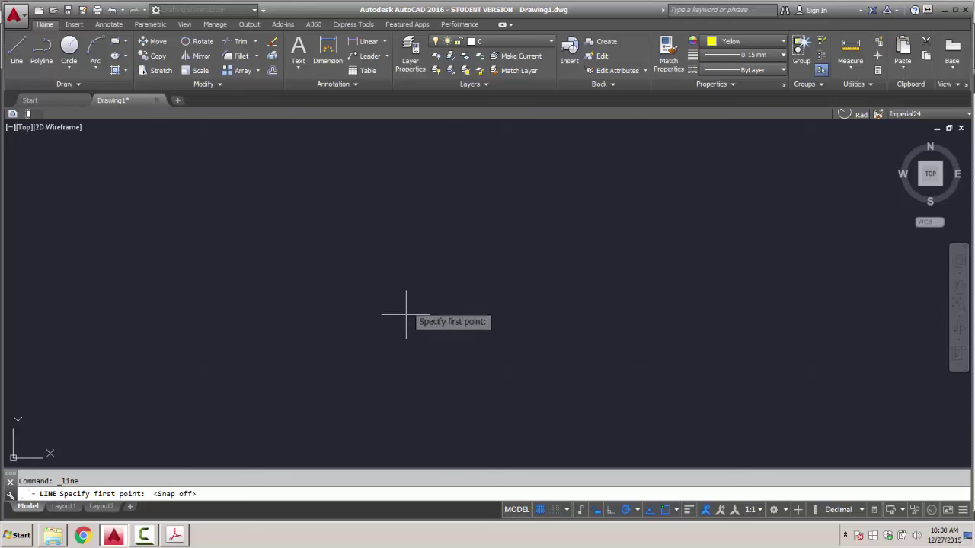
{"action": "left_click", "coordinate": [378, 331]}
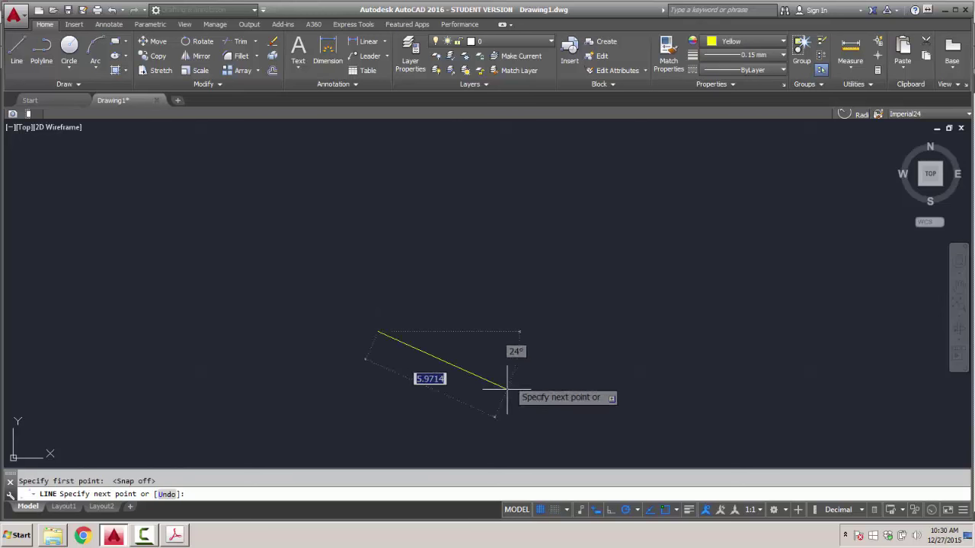
{"action": "left_click", "coordinate": [535, 395]}
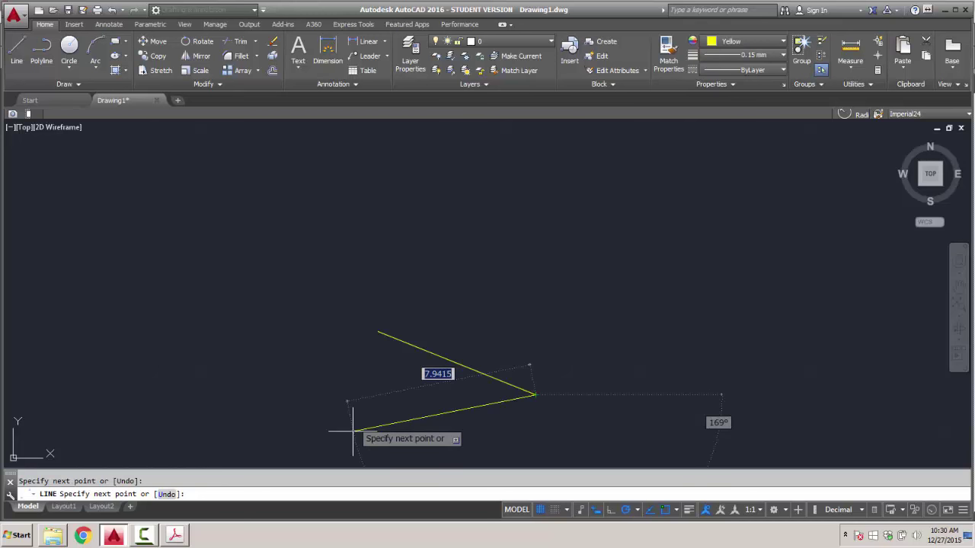
{"action": "key", "text": "Escape"}
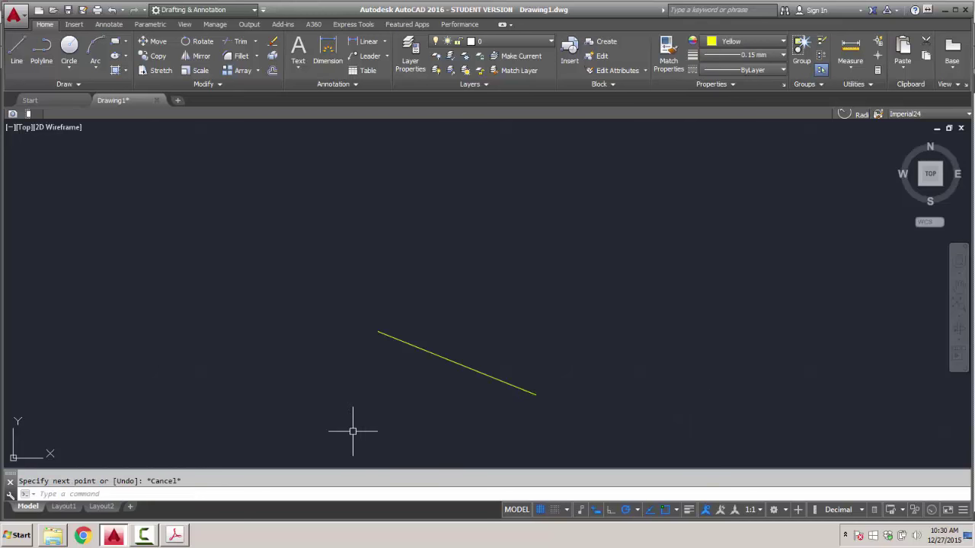
{"action": "left_click", "coordinate": [446, 358]}
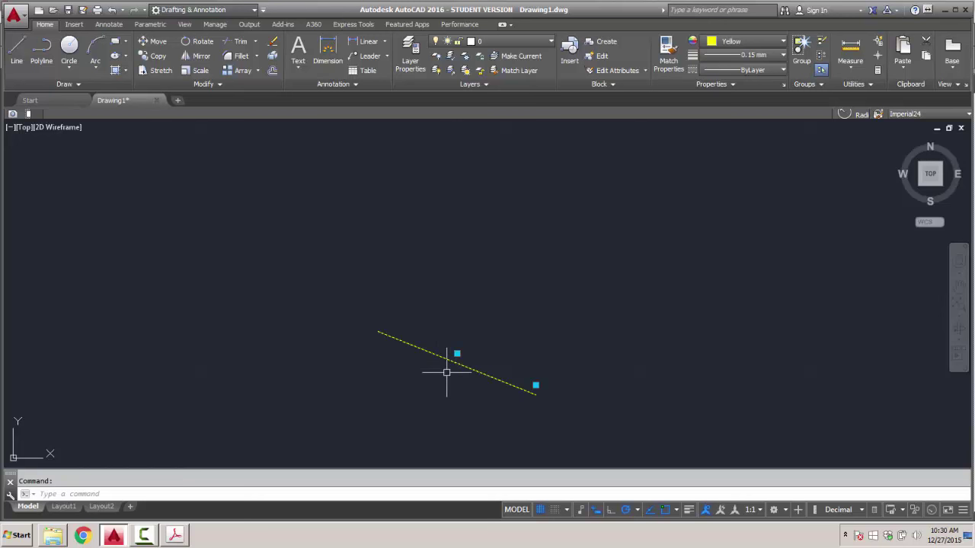
{"action": "key", "text": "Delete"}
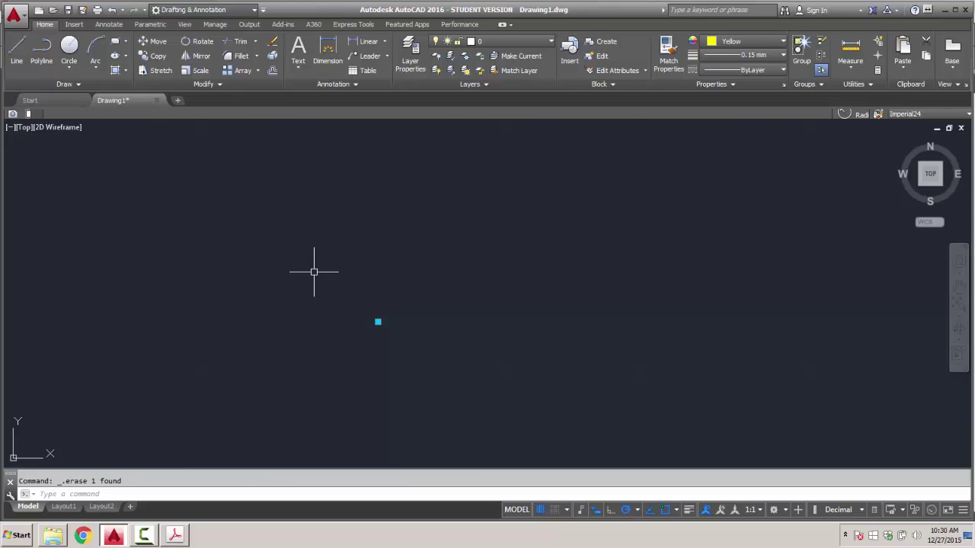
Draw a horizontal line 10 units long near the middle of the drawing area.
{"action": "left_click", "coordinate": [21, 54]}
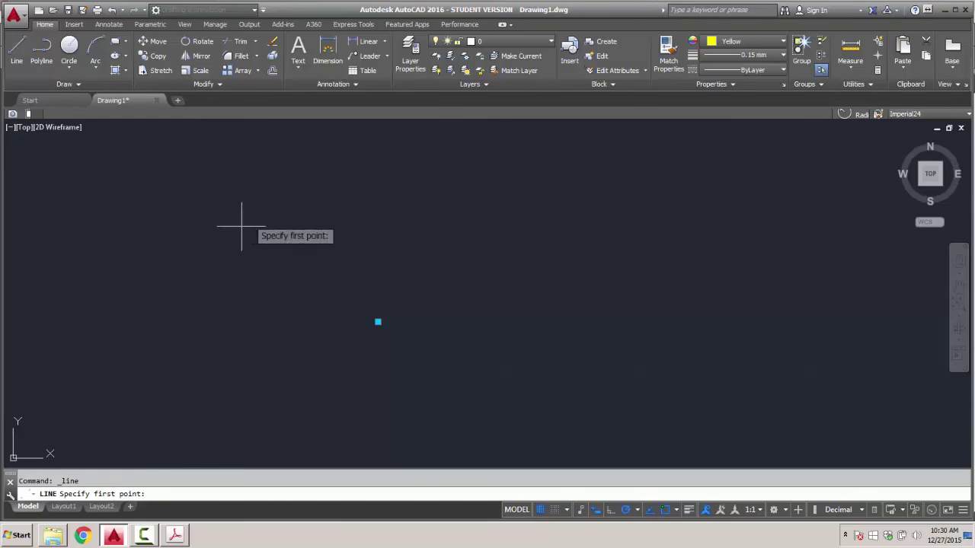
{"action": "left_click", "coordinate": [329, 289]}
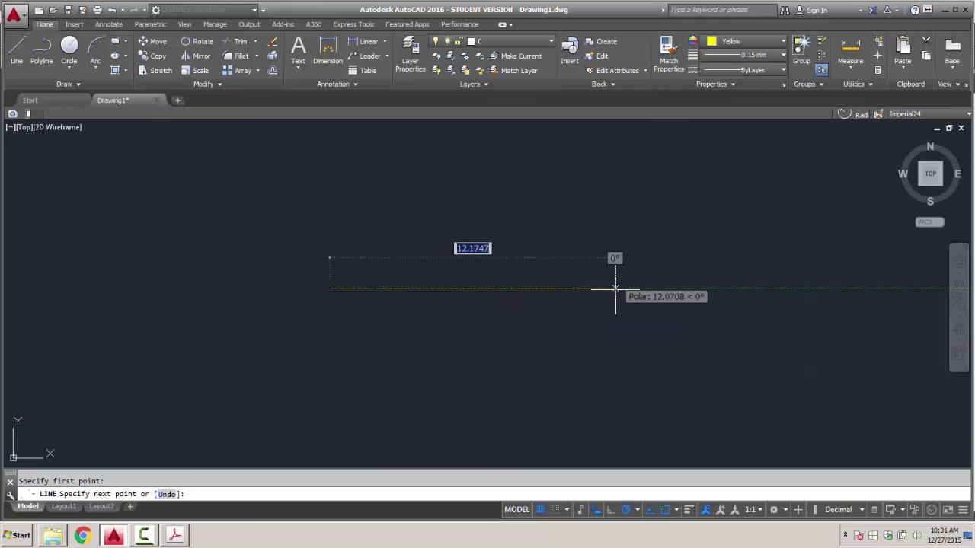
{"action": "type", "text": "10"}
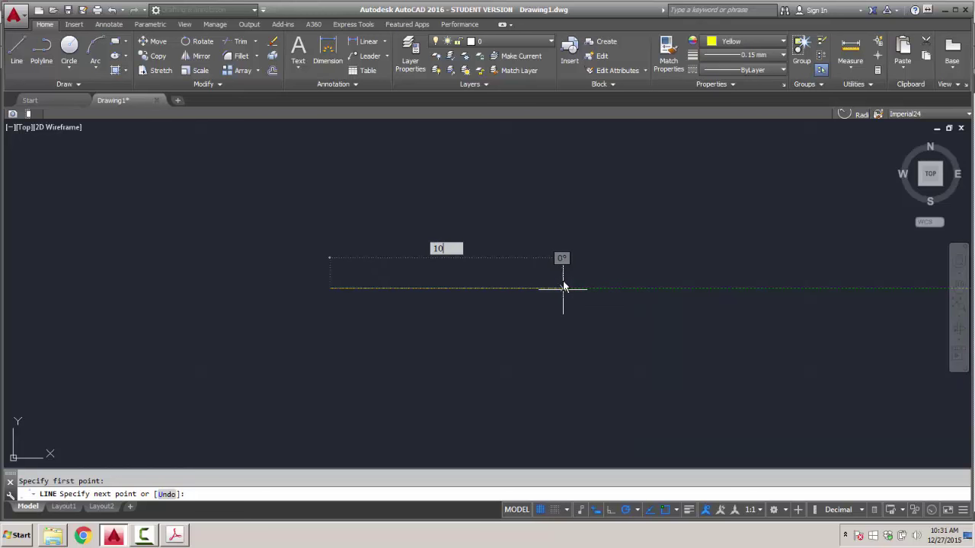
{"action": "key", "text": "Return"}
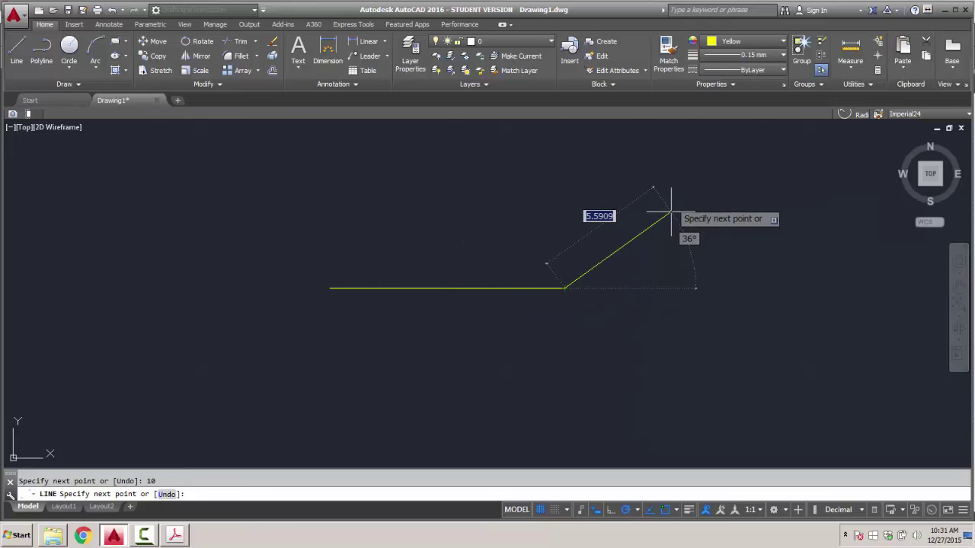
{"action": "key", "text": "Return"}
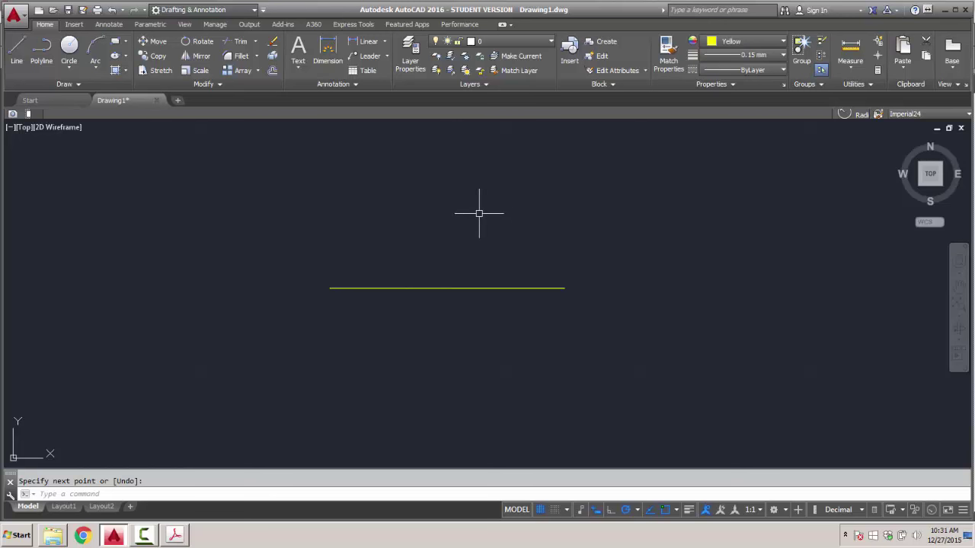
{"action": "key", "text": "Return"}
{"action": "key", "text": "Return"}
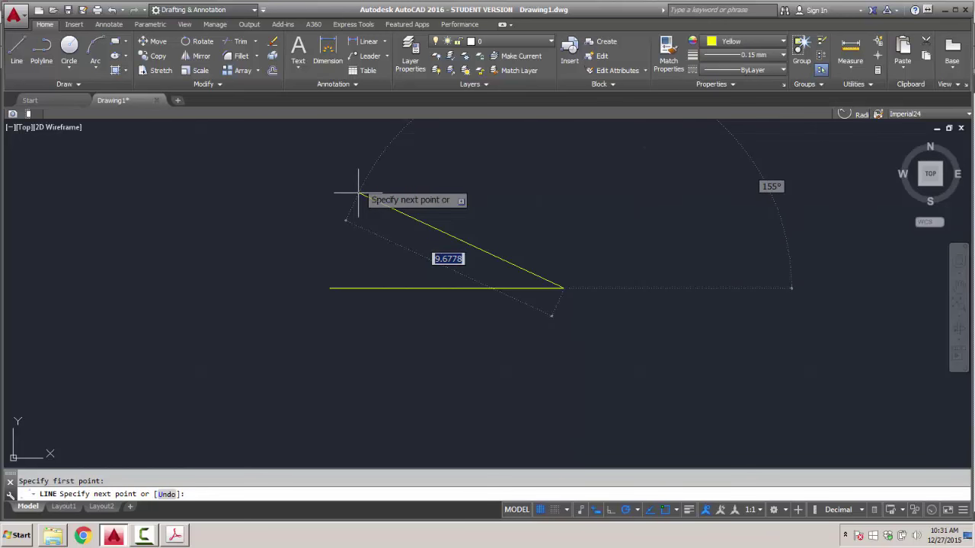
{"action": "key", "text": "Return"}
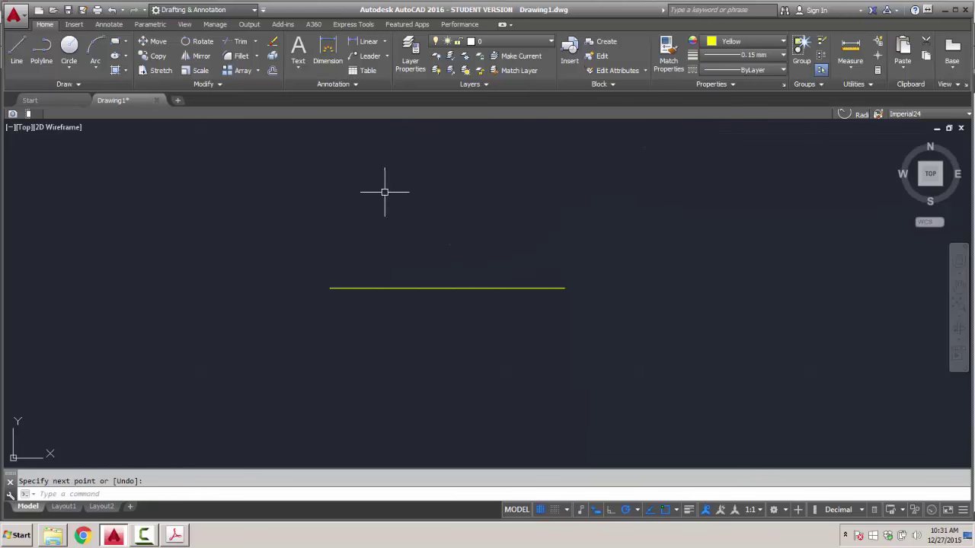
Draw two separate, gently sloping lines, one below the other, above the horizontal line.
{"action": "key", "text": "Return"}
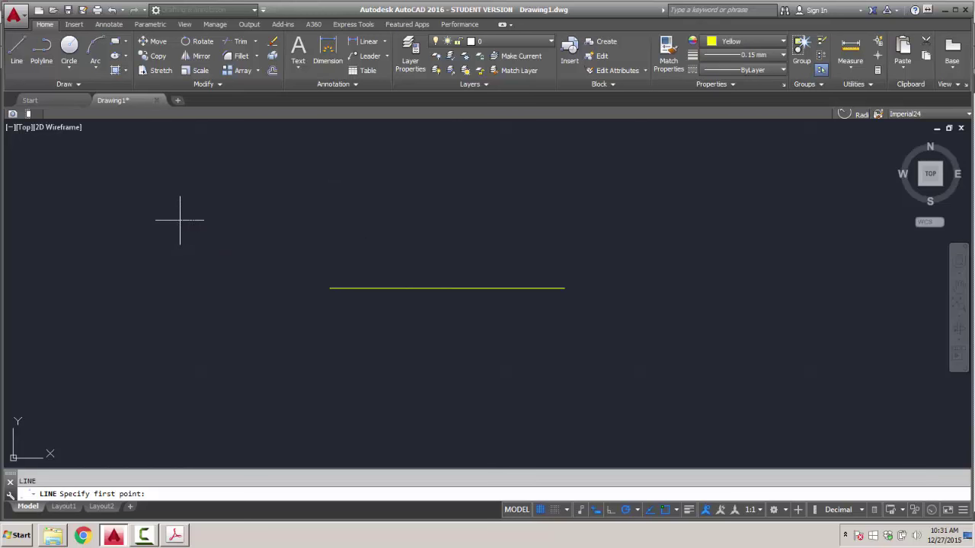
{"action": "left_click", "coordinate": [179, 221]}
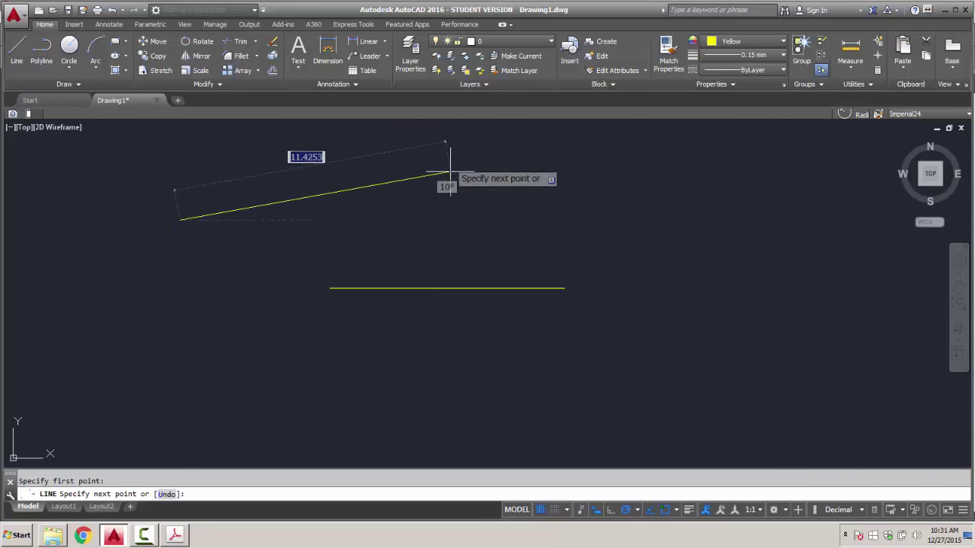
{"action": "left_click", "coordinate": [489, 169]}
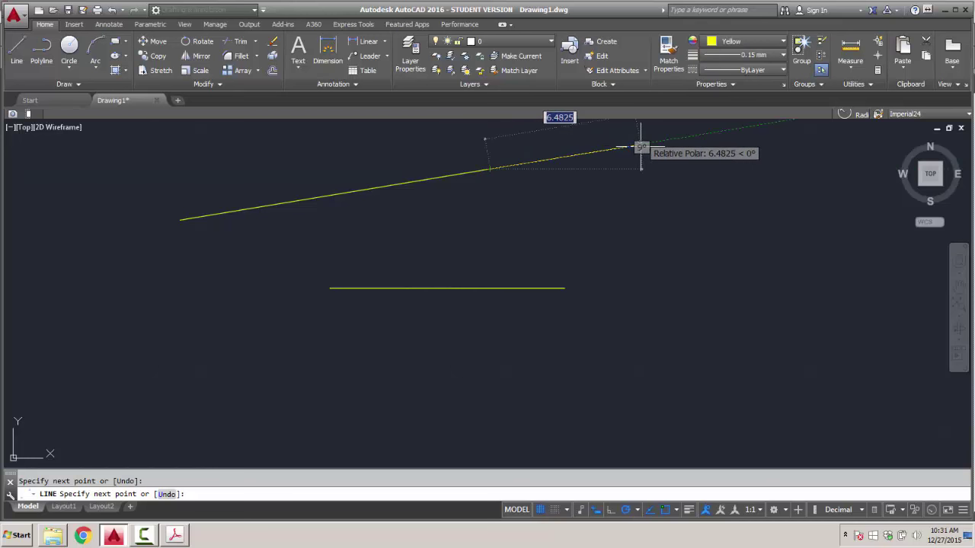
{"action": "key", "text": "Return"}
{"action": "key", "text": "Return"}
{"action": "left_click", "coordinate": [666, 204]}
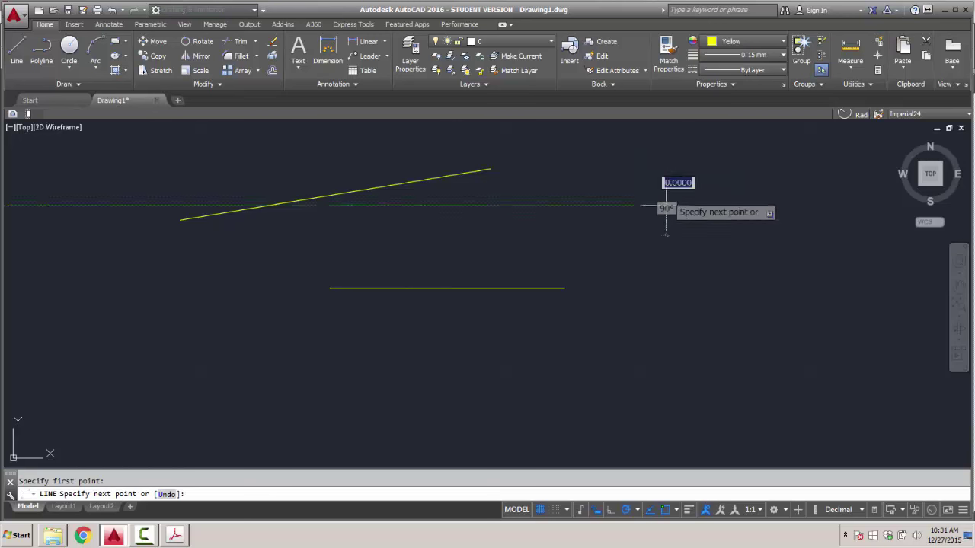
{"action": "left_click", "coordinate": [332, 242]}
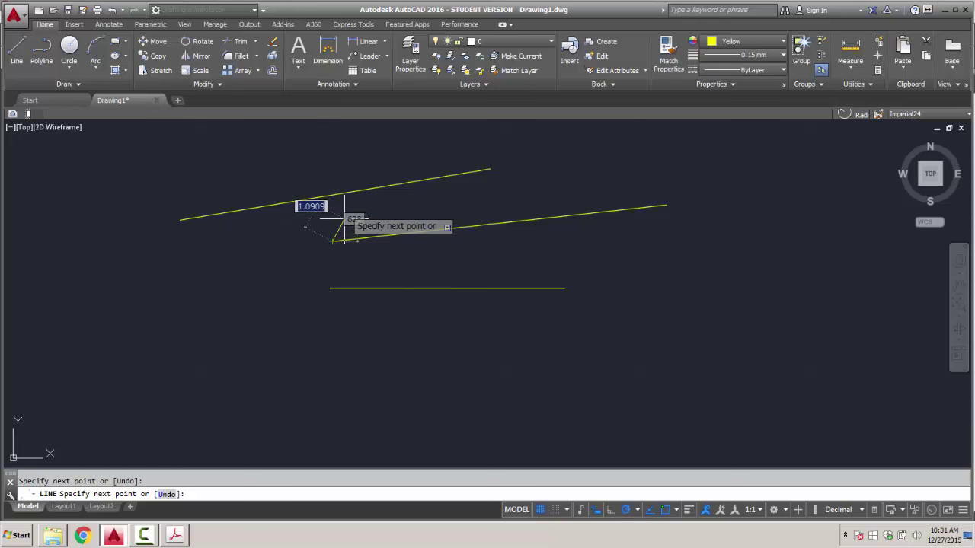
{"action": "key", "text": "Return"}
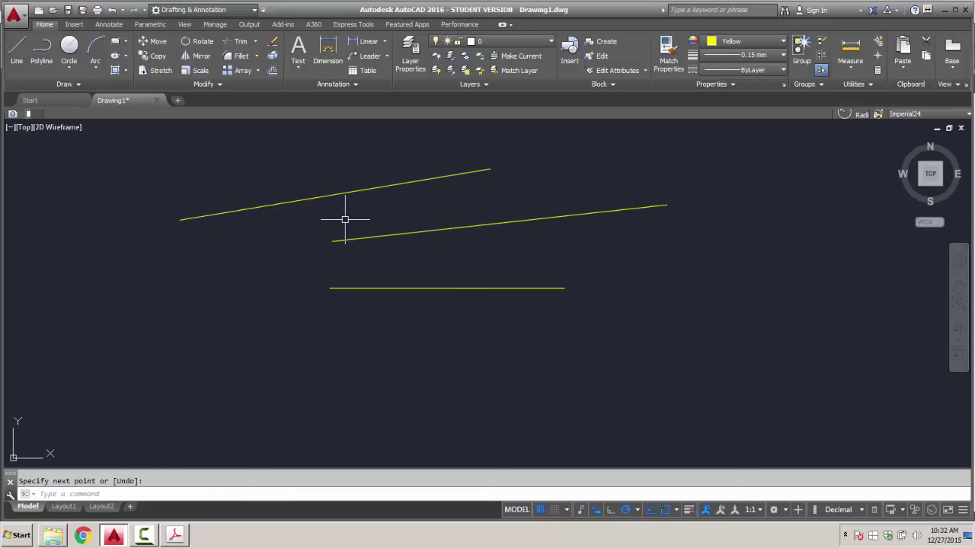
Enable the Tangent object snap and review the object snap, polar tracking, and snap and grid settings during the Line command.
{"action": "key", "text": "Return"}
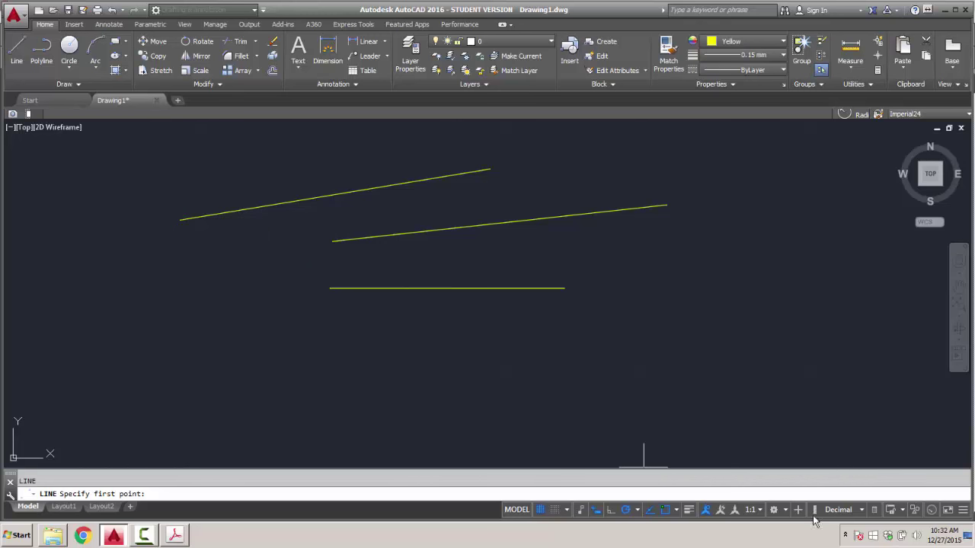
{"action": "left_click", "coordinate": [676, 510]}
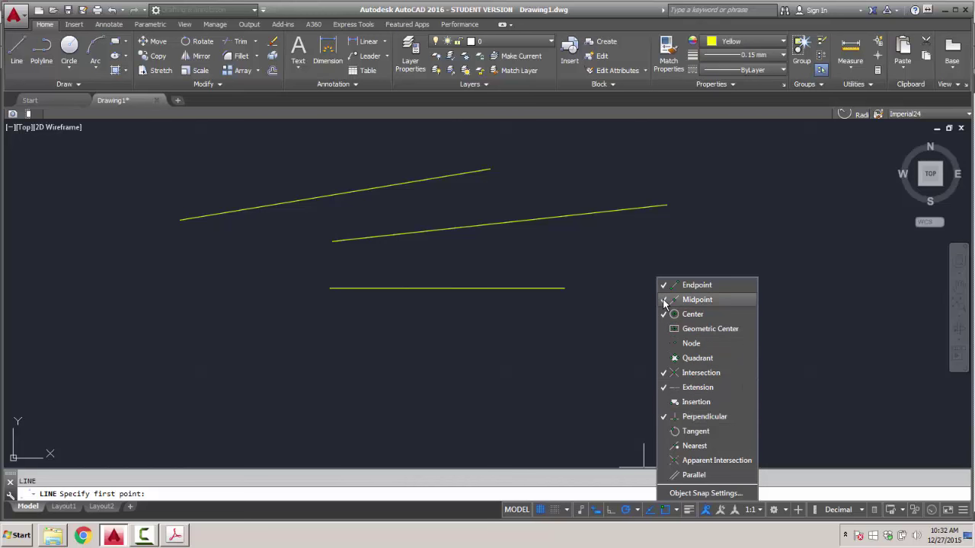
{"action": "left_click", "coordinate": [672, 431]}
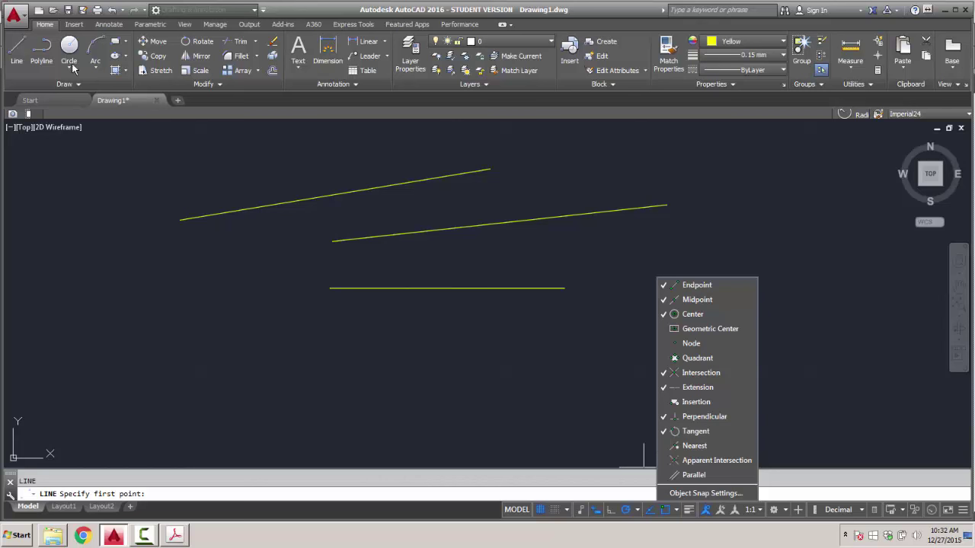
{"action": "left_click", "coordinate": [705, 493]}
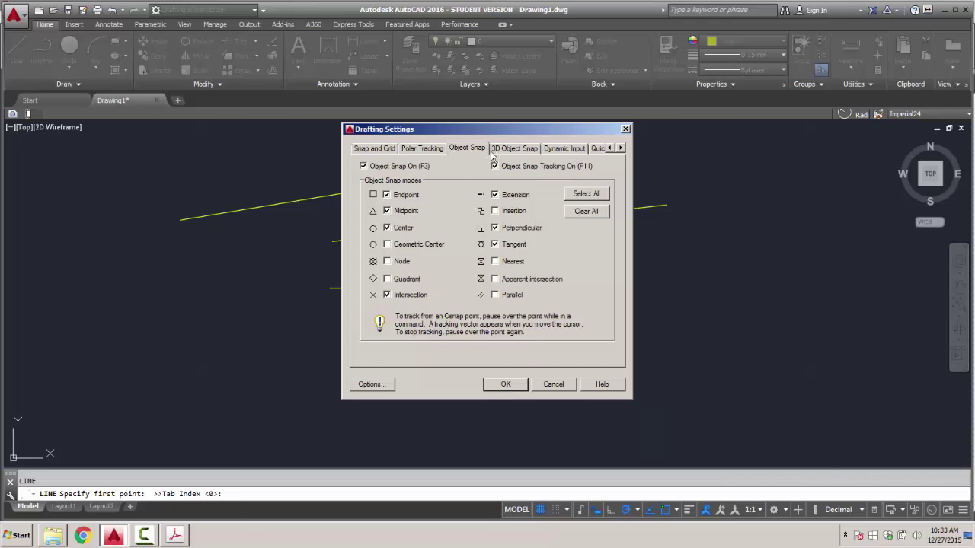
{"action": "left_click", "coordinate": [425, 150]}
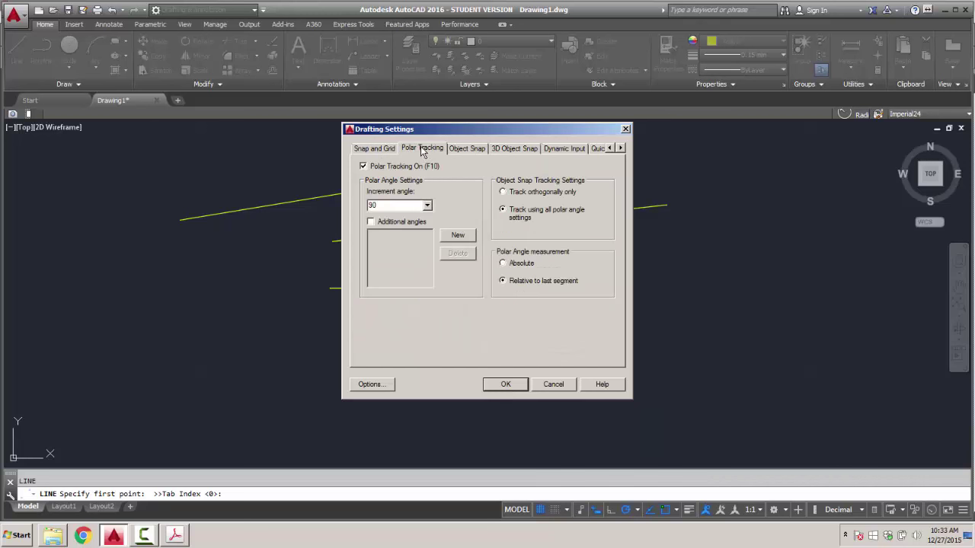
{"action": "left_click", "coordinate": [382, 150]}
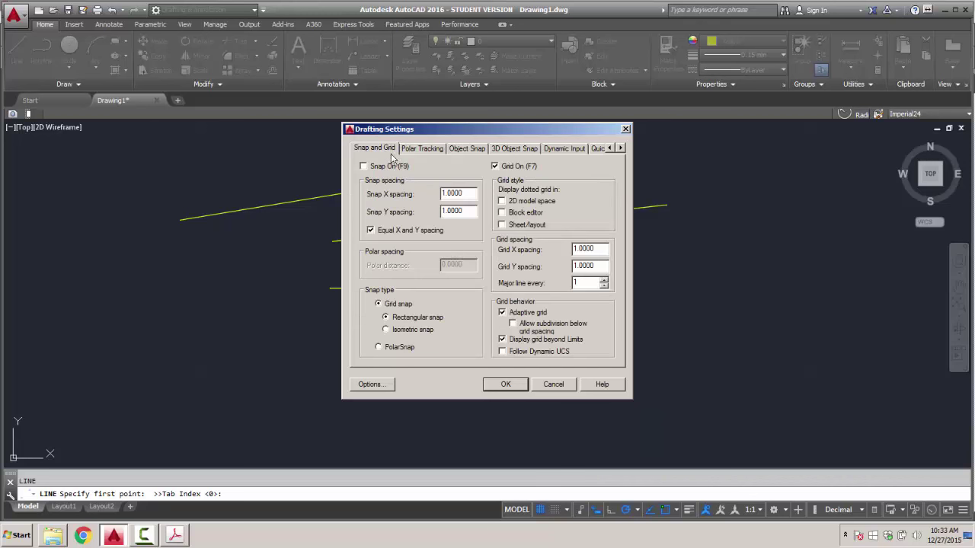
{"action": "left_click", "coordinate": [505, 385]}
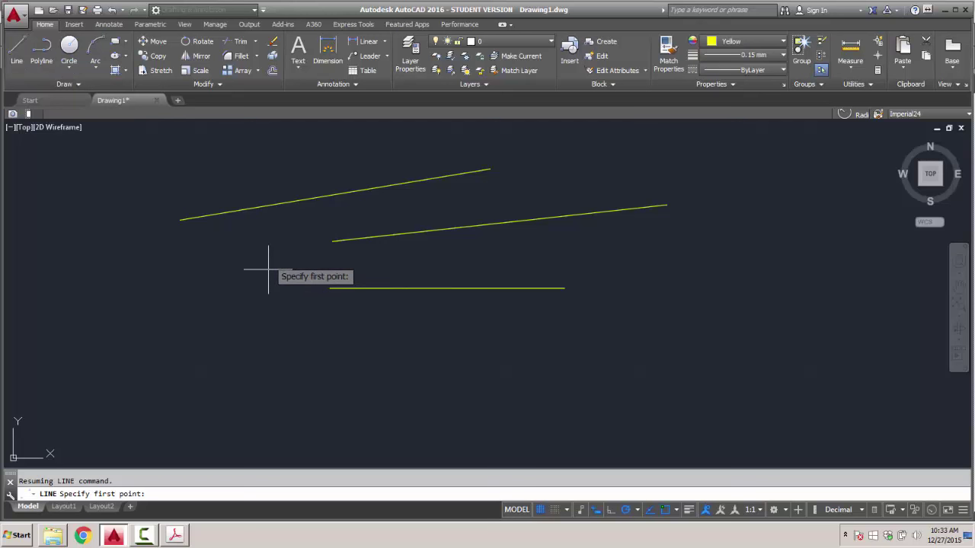
Connect the left endpoints of the three lines with two line segments, from the upper sloped line through the lower one to the horizontal line.
{"action": "left_click", "coordinate": [331, 241]}
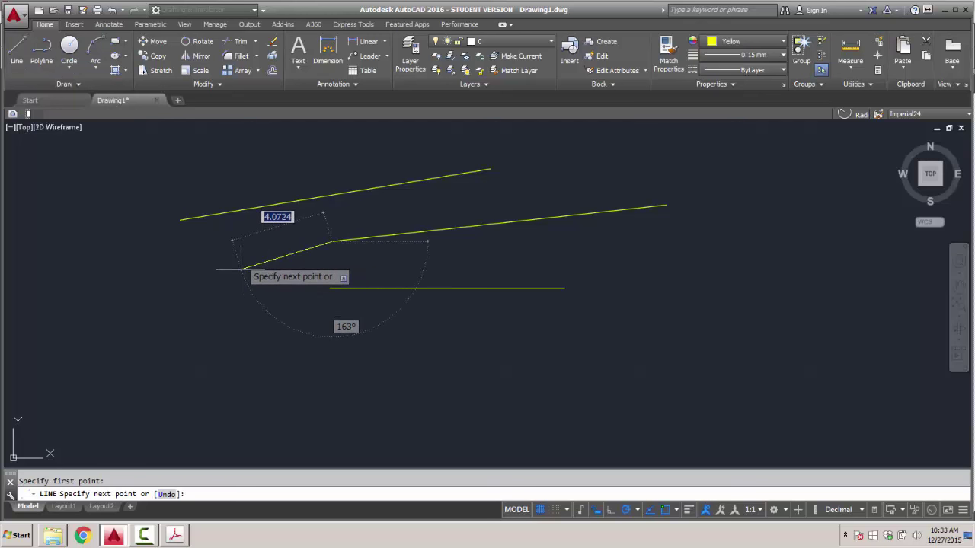
{"action": "key", "text": "Escape"}
{"action": "key", "text": "Return"}
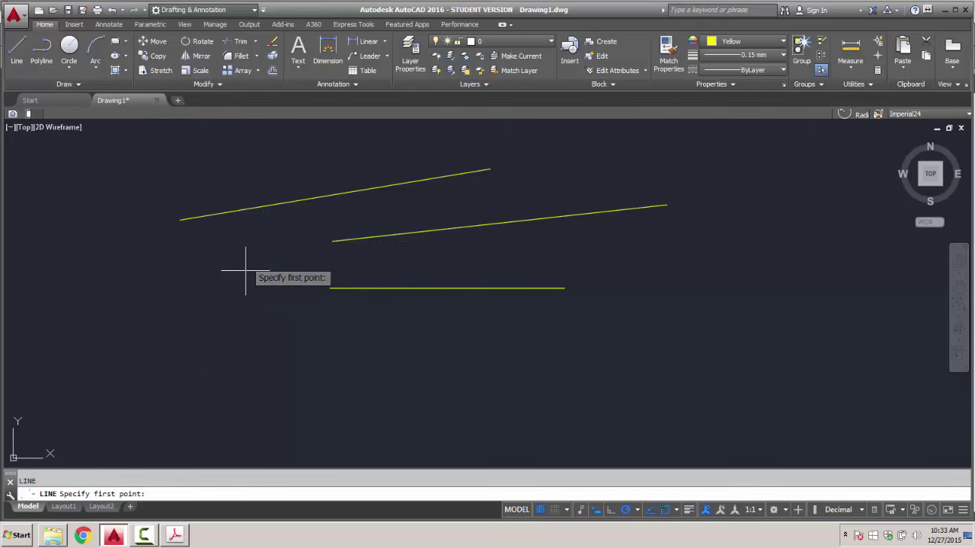
{"action": "left_click", "coordinate": [179, 220]}
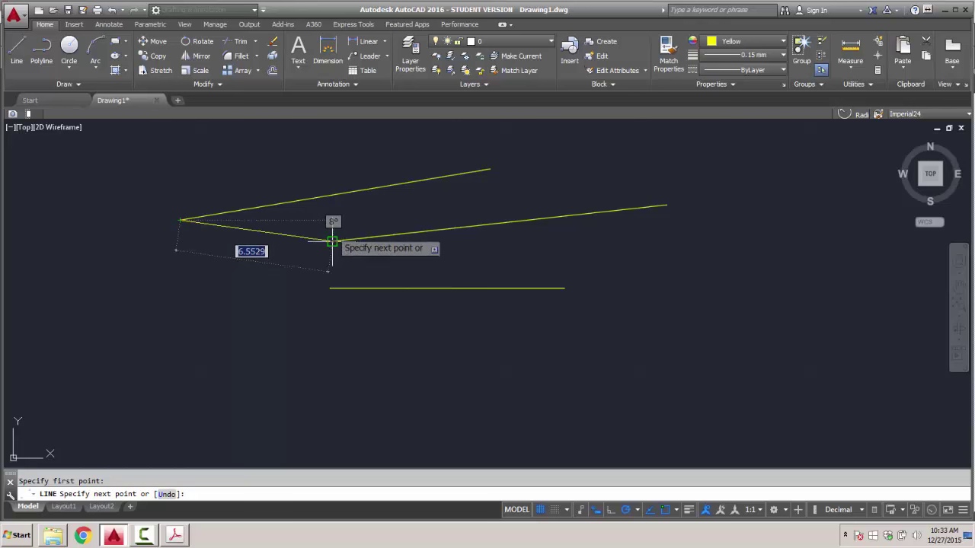
{"action": "scroll", "coordinate": [332, 240], "scroll_direction": "up", "scroll_amount": 6}
{"action": "scroll", "coordinate": [332, 240], "scroll_direction": "down", "scroll_amount": 4}
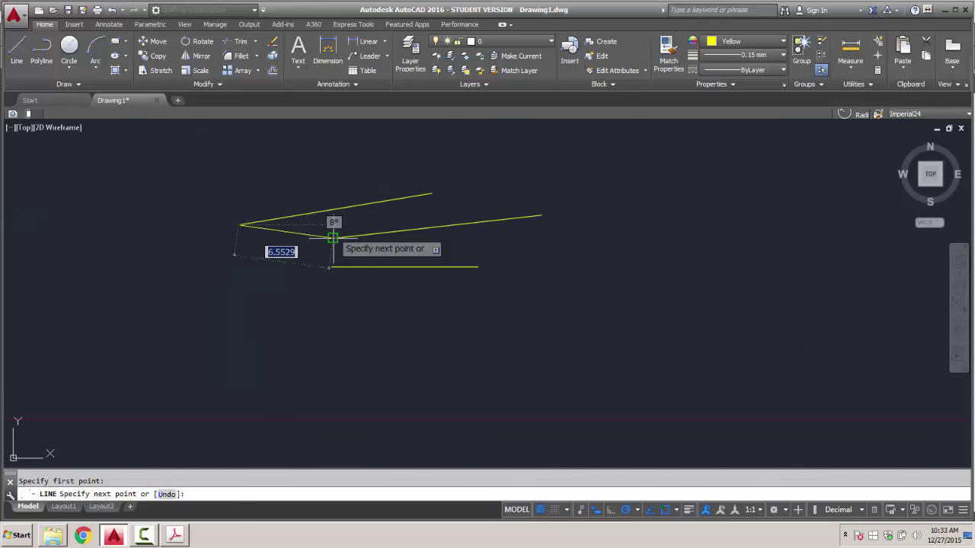
{"action": "scroll", "coordinate": [328, 245], "scroll_direction": "up", "scroll_amount": 4}
{"action": "scroll", "coordinate": [332, 242], "scroll_direction": "down", "scroll_amount": 4}
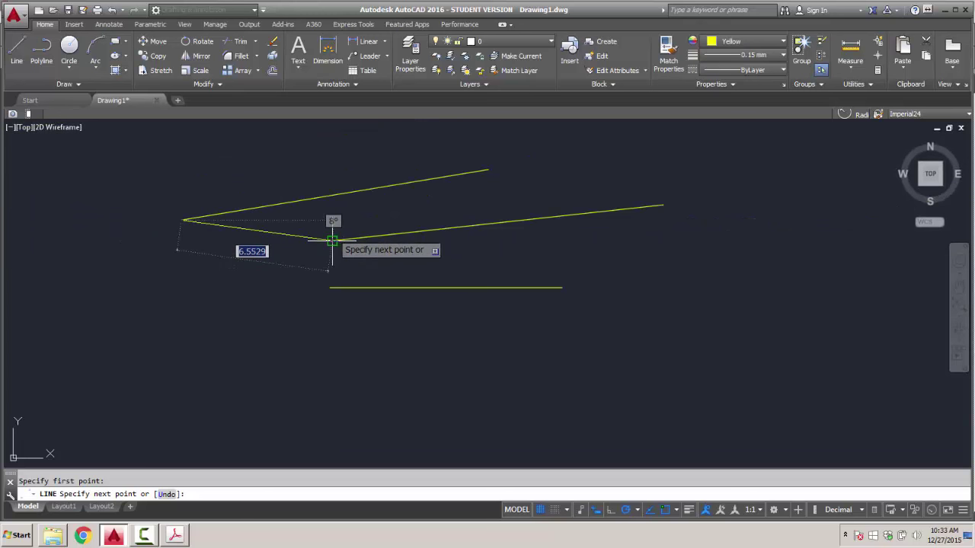
{"action": "left_click", "coordinate": [332, 241]}
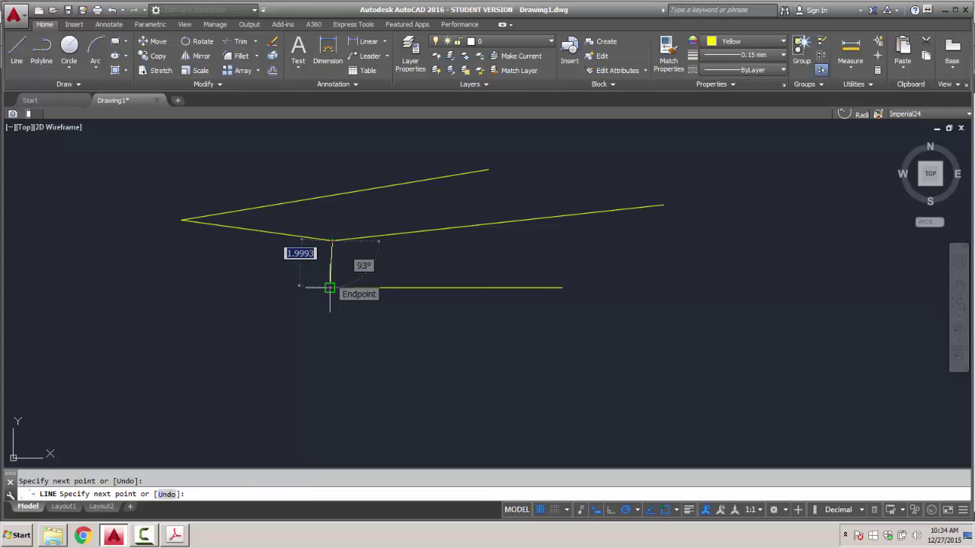
{"action": "left_click", "coordinate": [329, 287]}
{"action": "key", "text": "Return"}
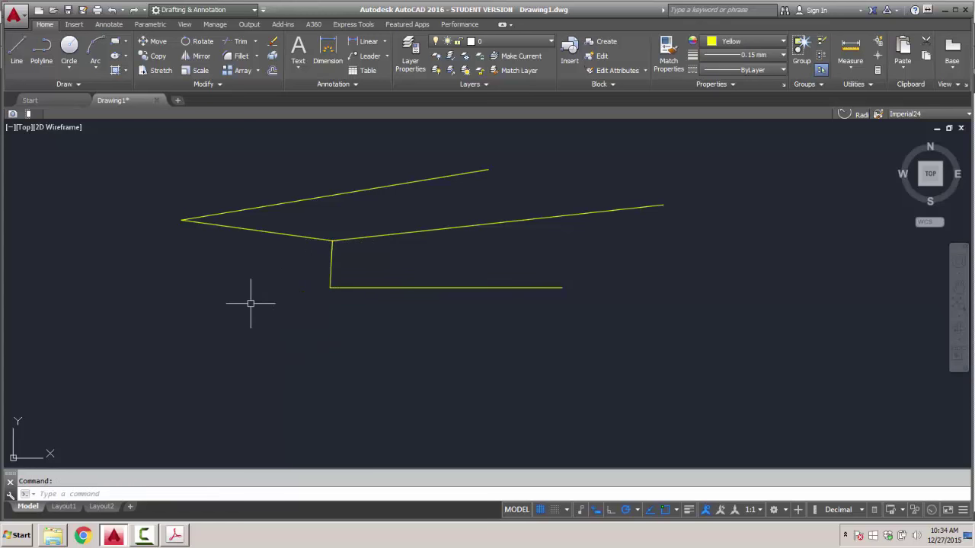
Connect the midpoints of the three long lines with two line segments, from the upper sloped line through the lower one to the horizontal line.
{"action": "key", "text": "Return"}
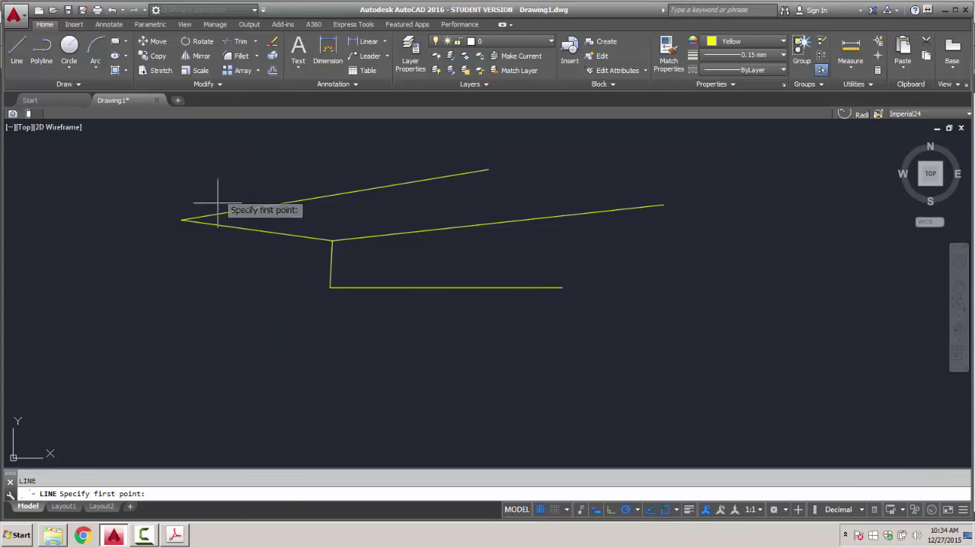
{"action": "left_click", "coordinate": [336, 194]}
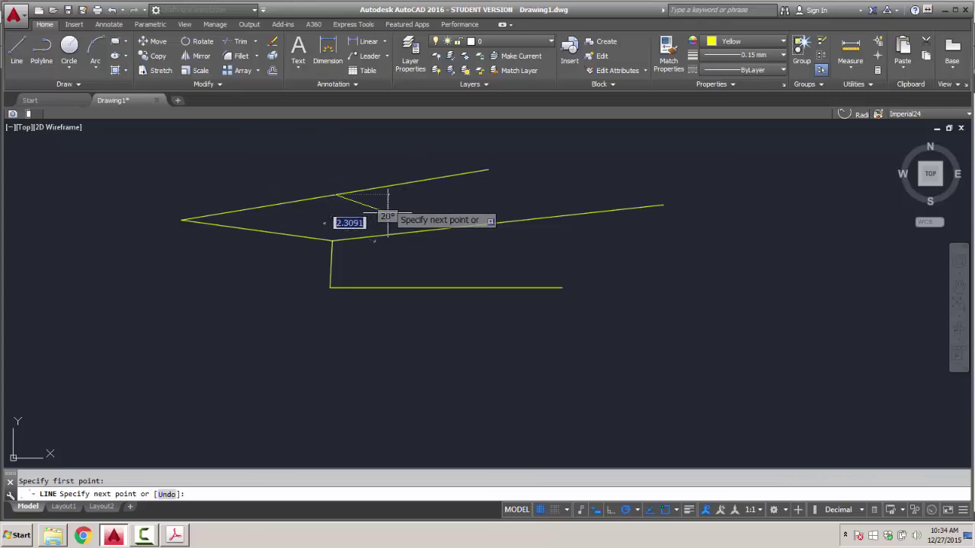
{"action": "left_click", "coordinate": [497, 223]}
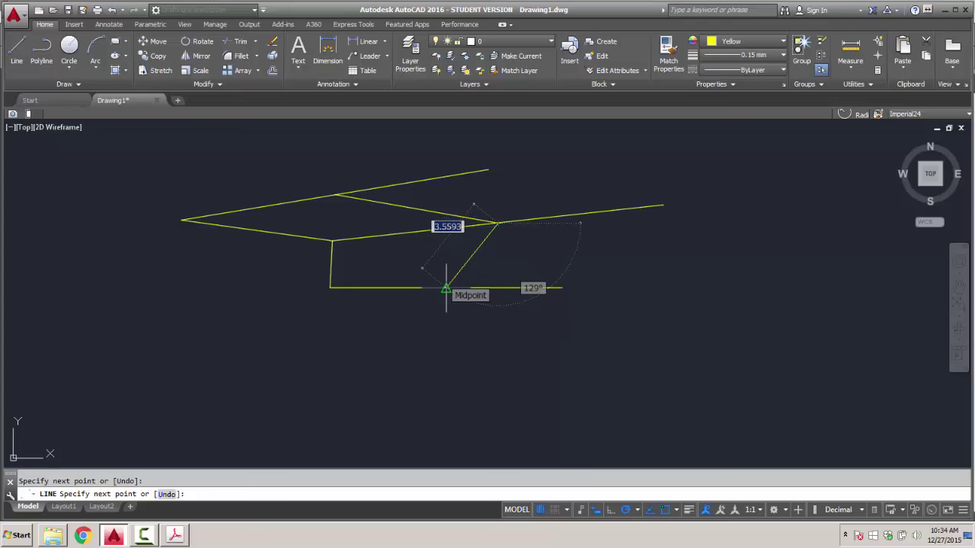
{"action": "left_click", "coordinate": [446, 288]}
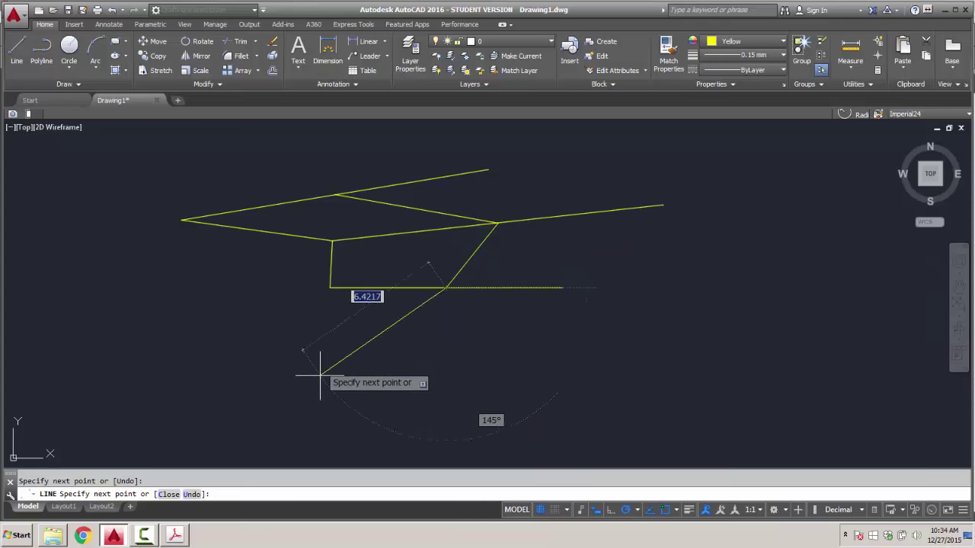
{"action": "key", "text": "Return"}
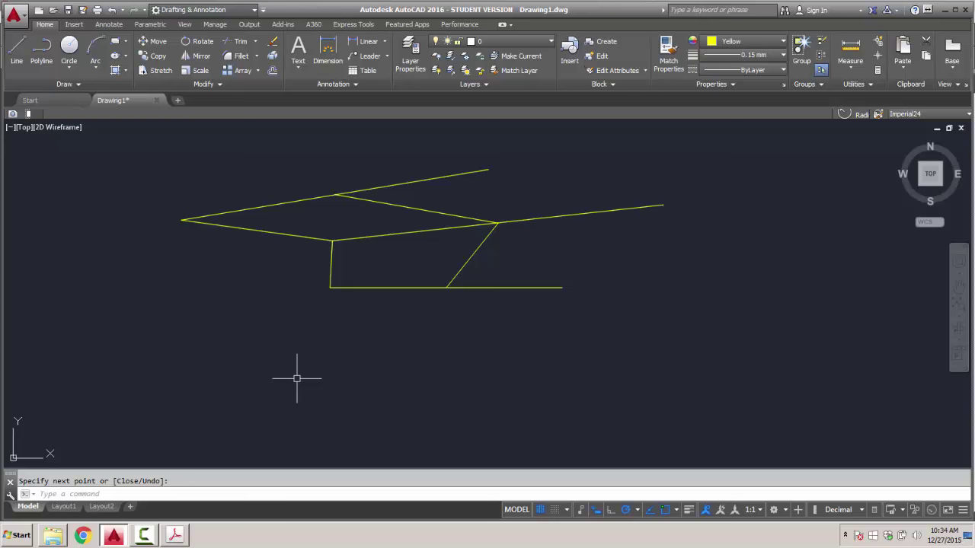
Draw a centre-radius circle with a radius of about 2.15 to the right of the horizontal line, below the lower sloped line's end.
{"action": "left_click", "coordinate": [70, 47]}
{"action": "left_click", "coordinate": [70, 70]}
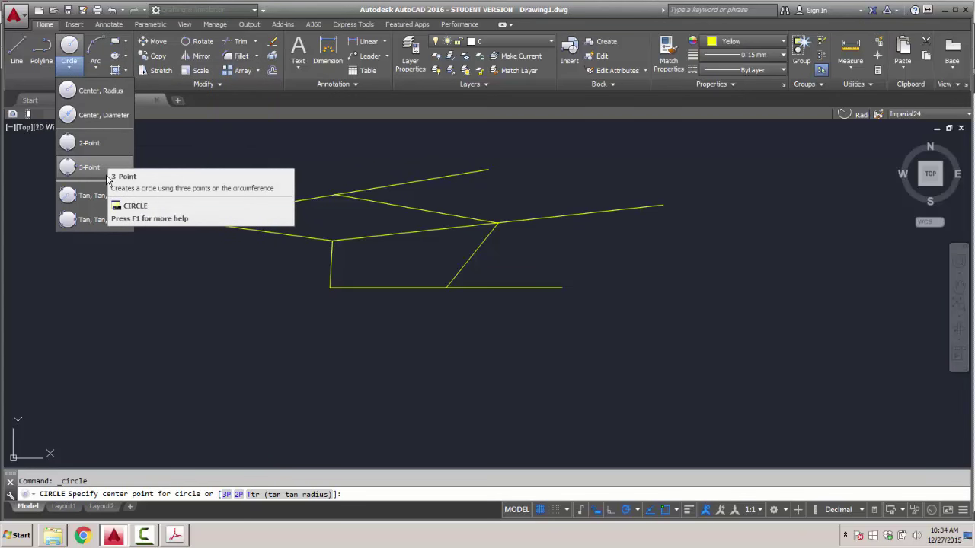
{"action": "left_click", "coordinate": [71, 91]}
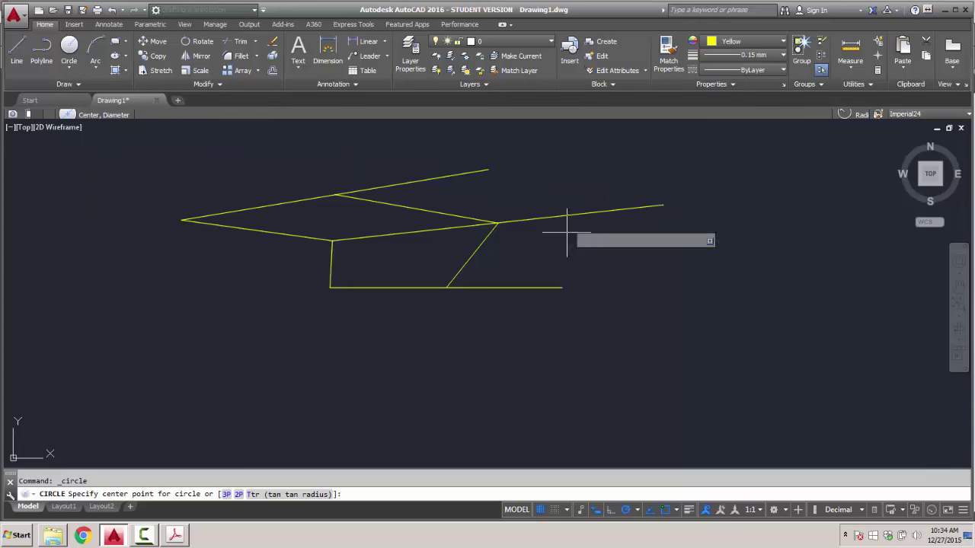
{"action": "left_click", "coordinate": [665, 295]}
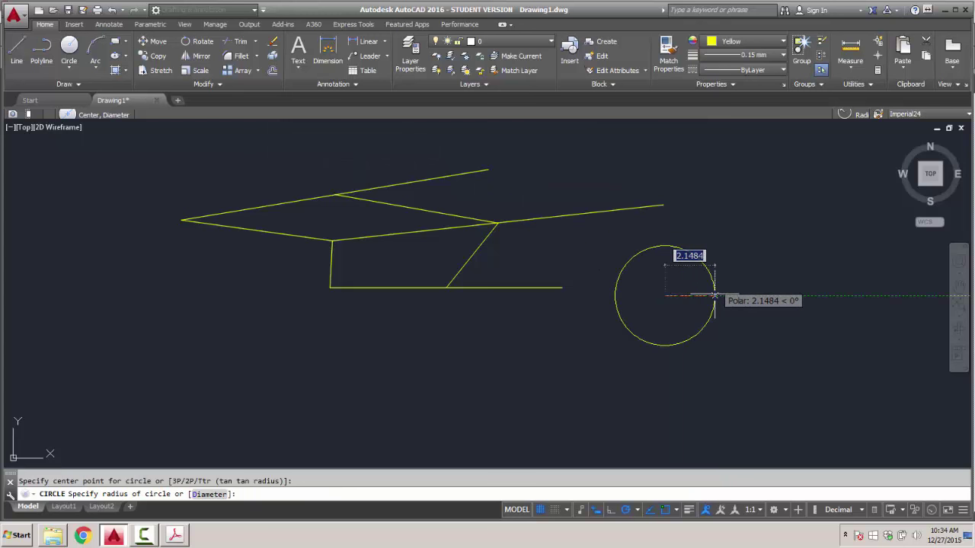
{"action": "left_click", "coordinate": [714, 294]}
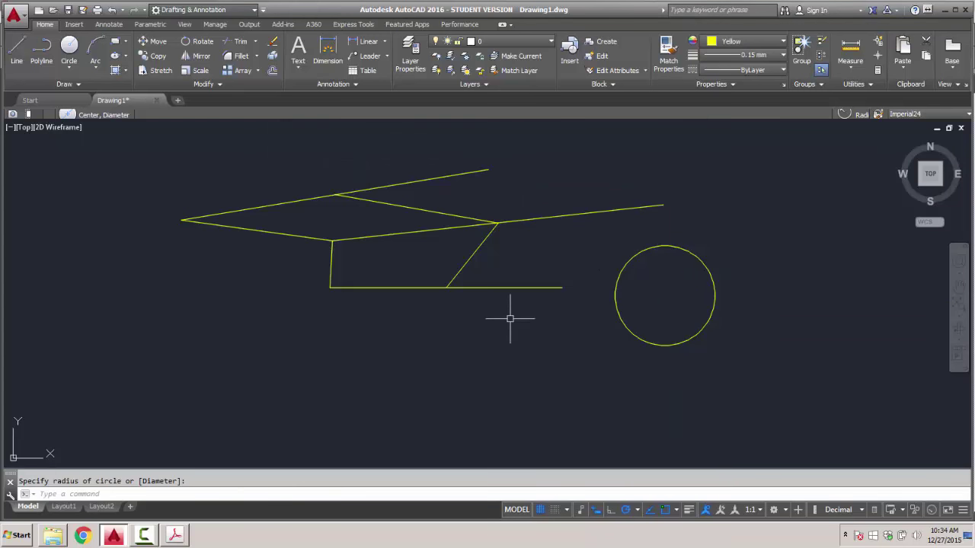
Draw a line from the horizontal line's right endpoint to the tangent point on the circle's lower side.
{"action": "left_click", "coordinate": [16, 51]}
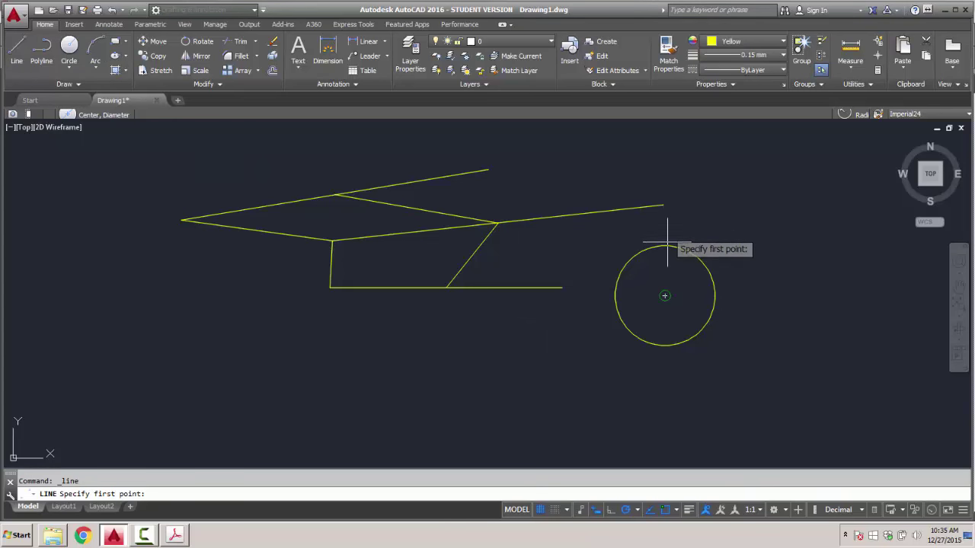
{"action": "left_click", "coordinate": [561, 288]}
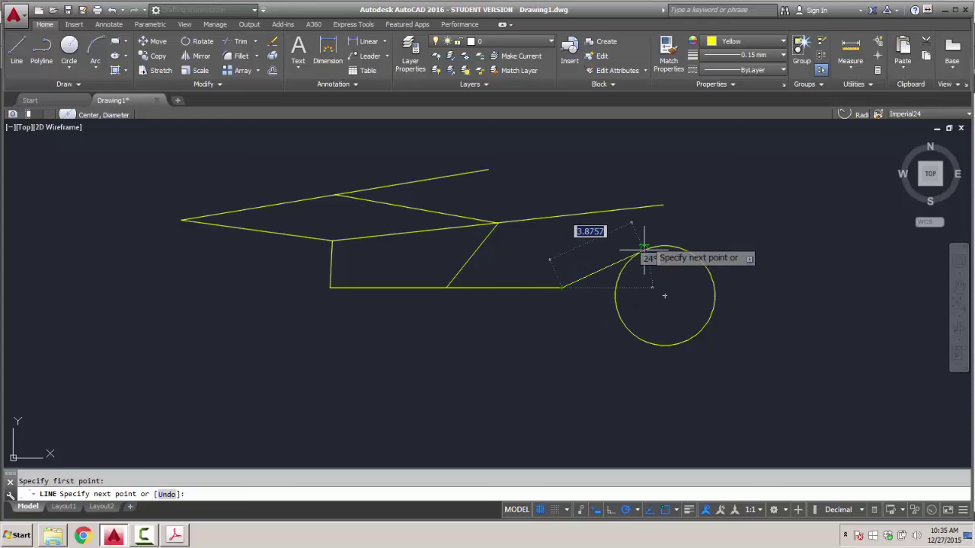
{"action": "scroll", "coordinate": [612, 262], "scroll_direction": "up", "scroll_amount": 4}
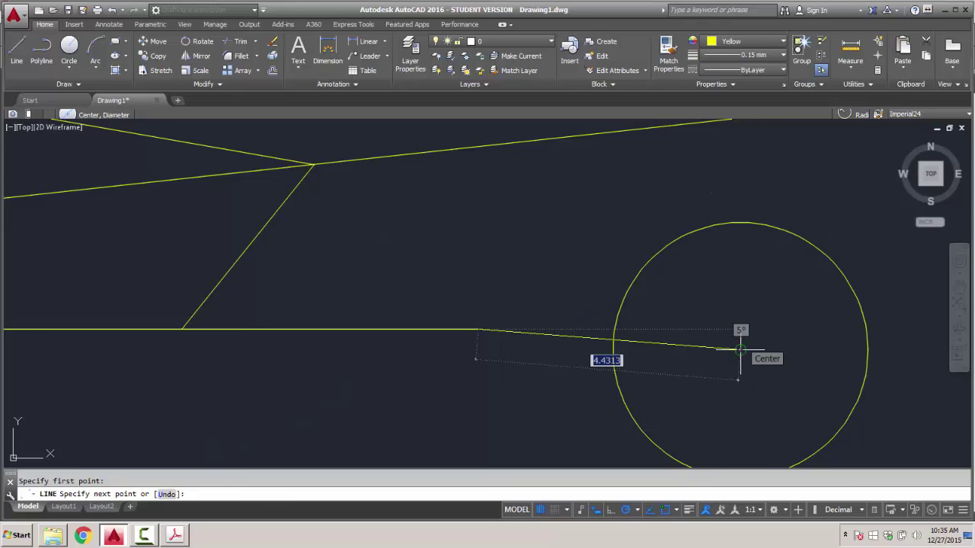
{"action": "scroll", "coordinate": [706, 319], "scroll_direction": "down", "scroll_amount": 4}
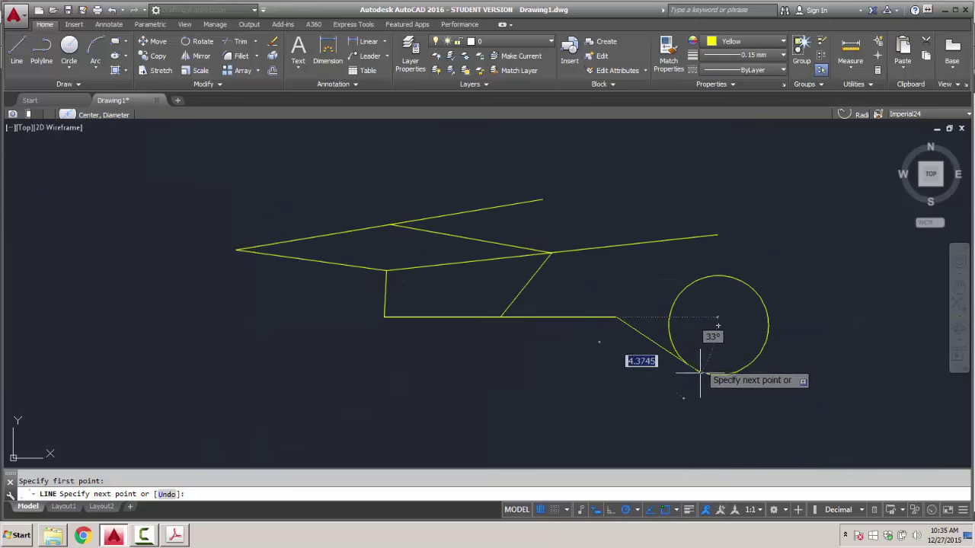
{"action": "scroll", "coordinate": [691, 367], "scroll_direction": "up", "scroll_amount": 4}
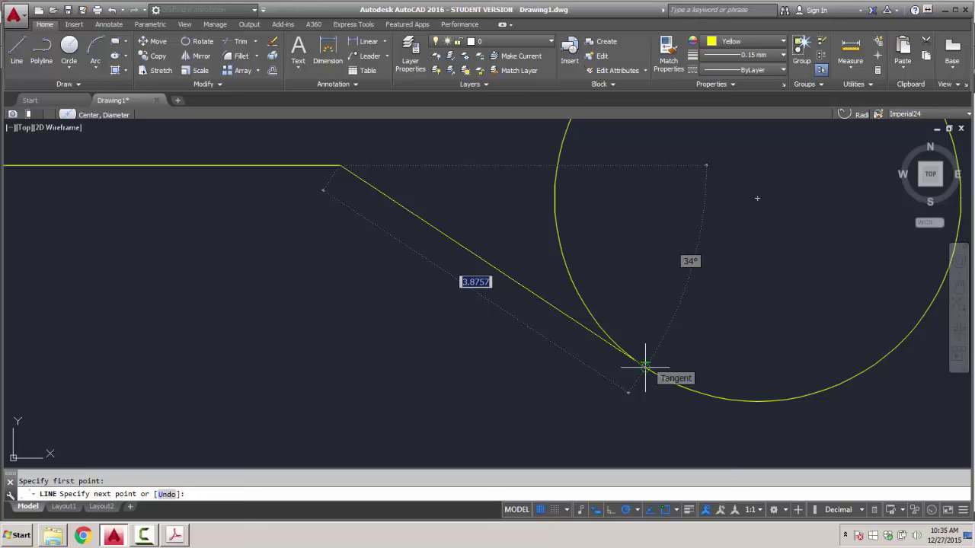
{"action": "left_click", "coordinate": [645, 367]}
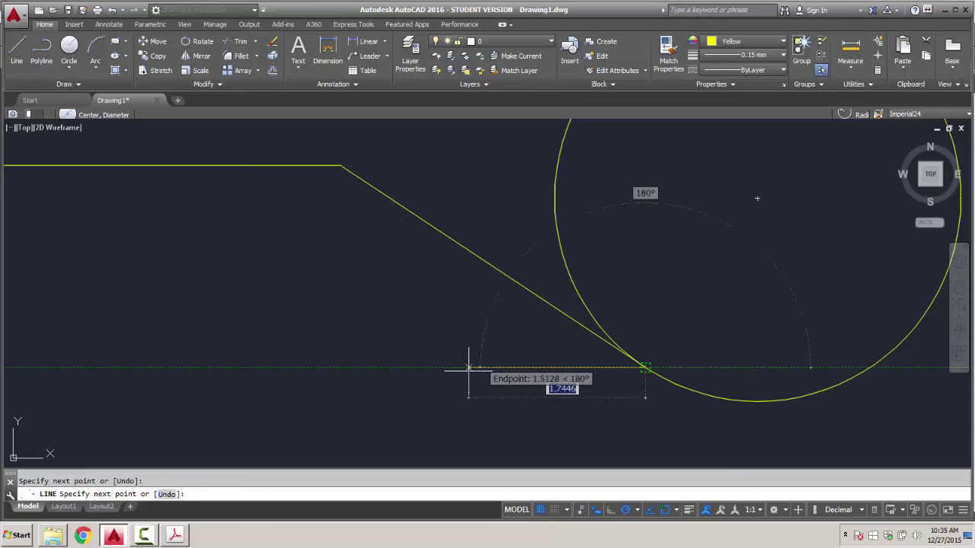
{"action": "key", "text": "Return"}
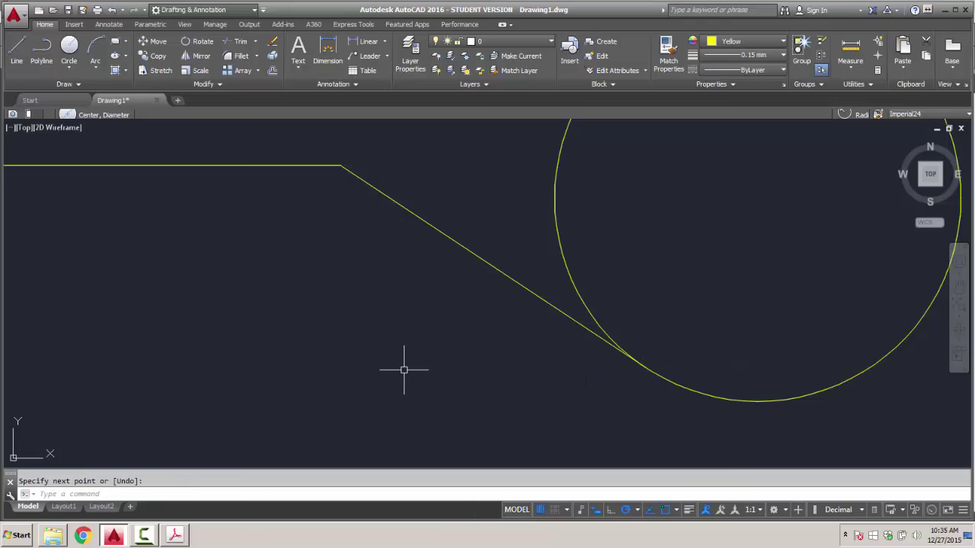
Draw a second line from the horizontal line's right endpoint to the tangent point on the circle's upper side.
{"action": "key", "text": "Return"}
{"action": "scroll", "coordinate": [404, 370], "scroll_direction": "down", "scroll_amount": 3}
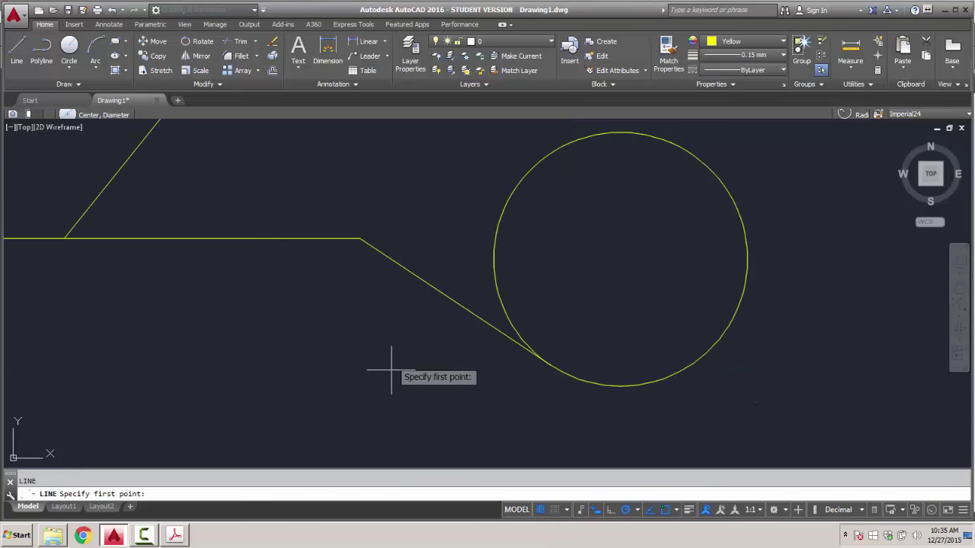
{"action": "left_click", "coordinate": [358, 238]}
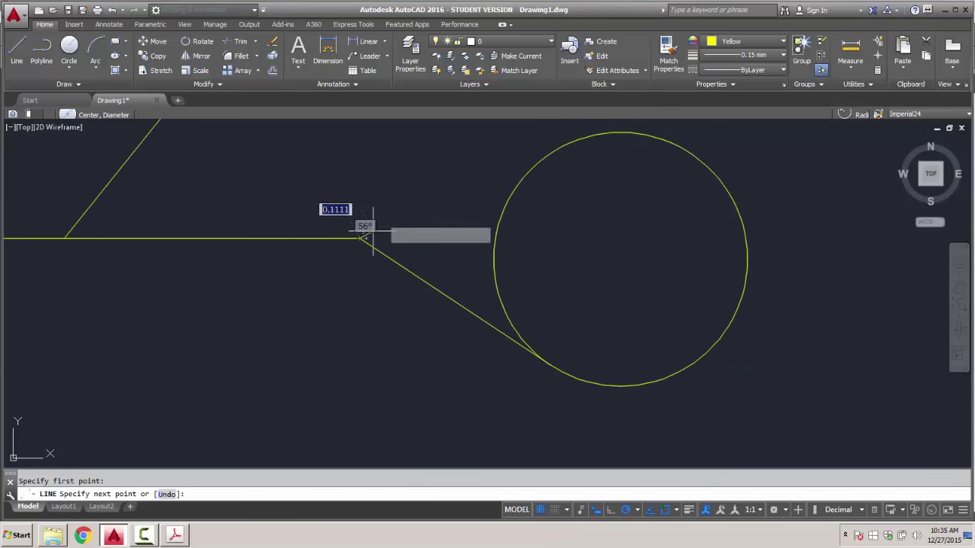
{"action": "left_click", "coordinate": [568, 142]}
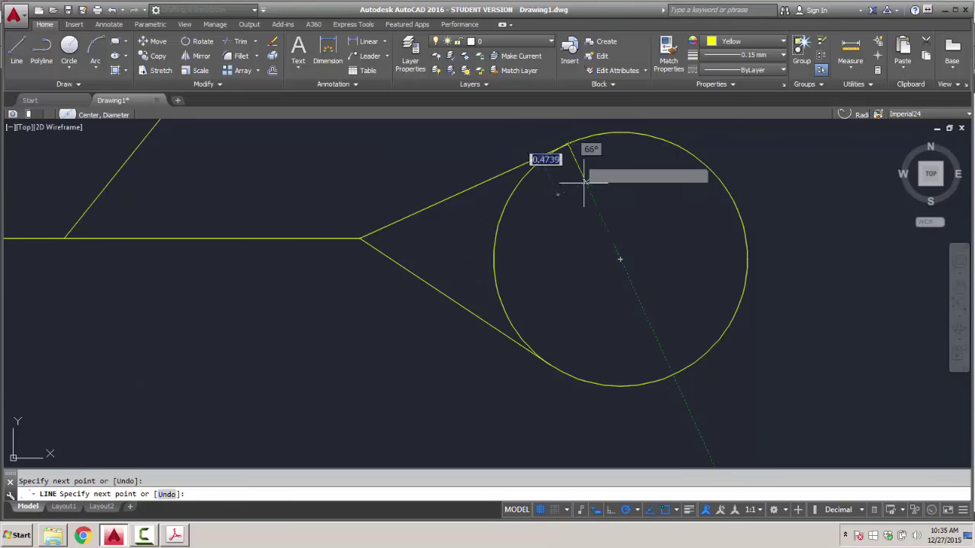
{"action": "key", "text": "Return"}
{"action": "scroll", "coordinate": [404, 375], "scroll_direction": "down", "scroll_amount": 3}
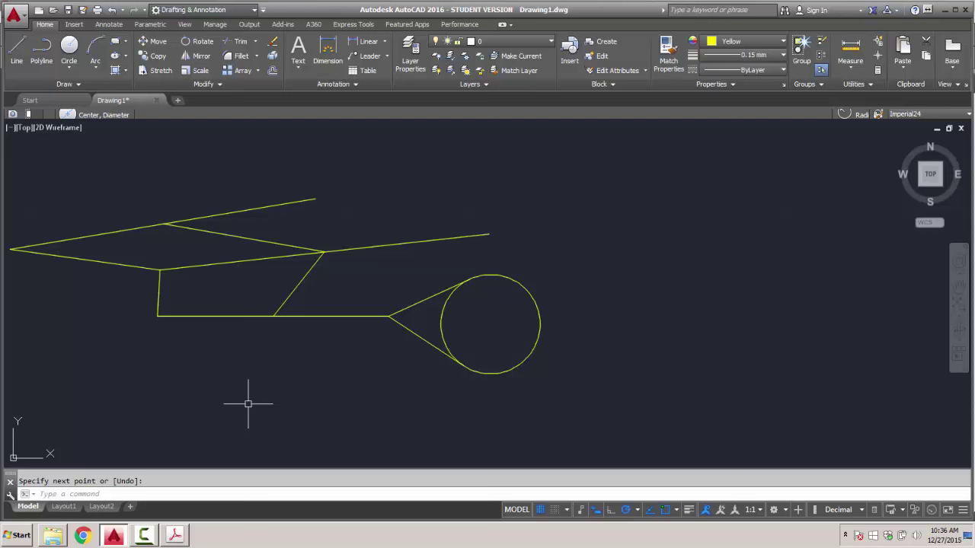
Draw a line from the origin 0,0 to the left endpoint of the horizontal line.
{"action": "type", "text": "L"}
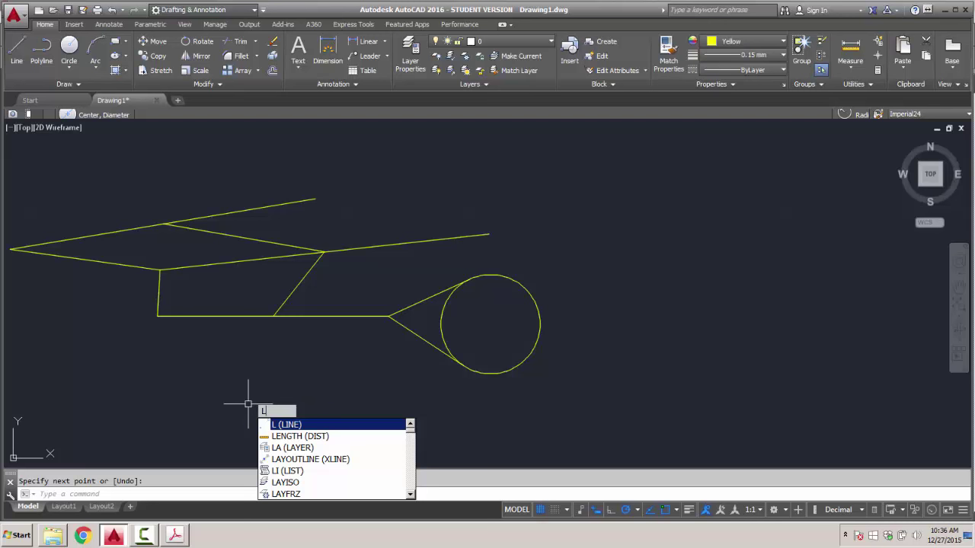
{"action": "key", "text": "Return"}
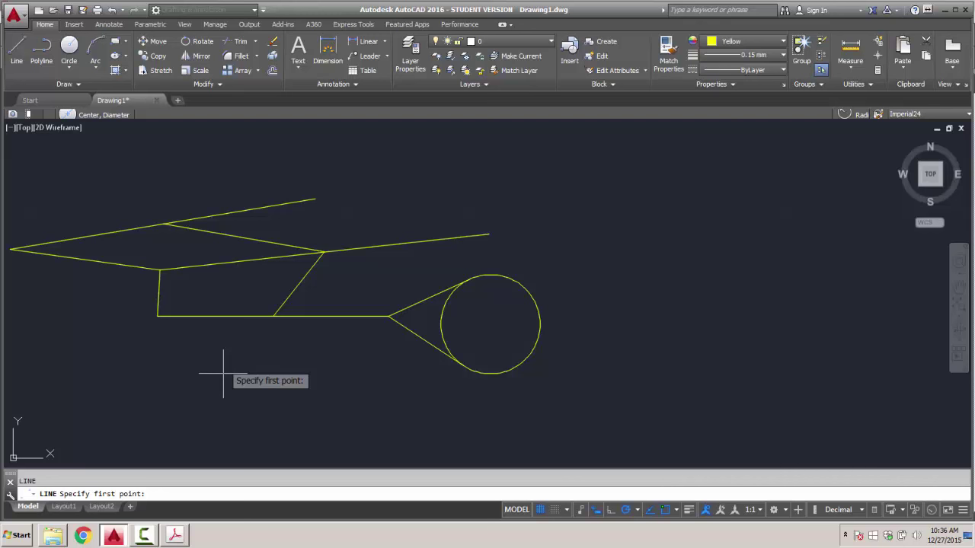
{"action": "type", "text": "0"}
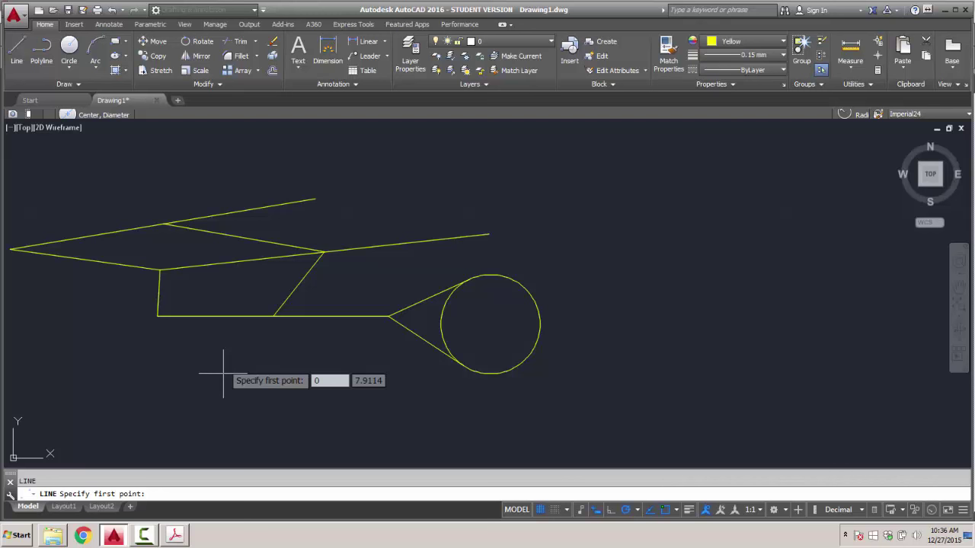
{"action": "key", "text": "Tab"}
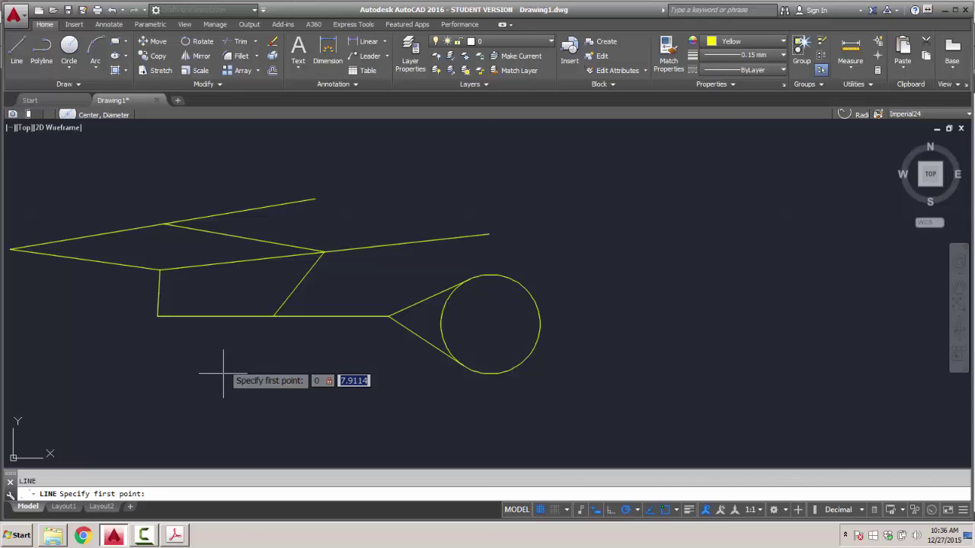
{"action": "type", "text": "0"}
{"action": "key", "text": "Return"}
{"action": "scroll", "coordinate": [388, 347], "scroll_direction": "down", "scroll_amount": 6}
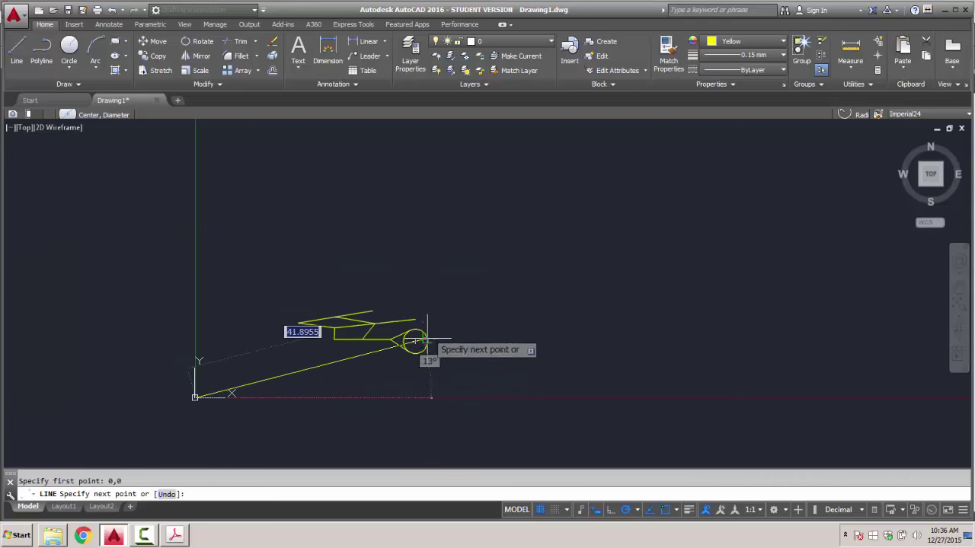
{"action": "scroll", "coordinate": [358, 311], "scroll_direction": "down", "scroll_amount": 3}
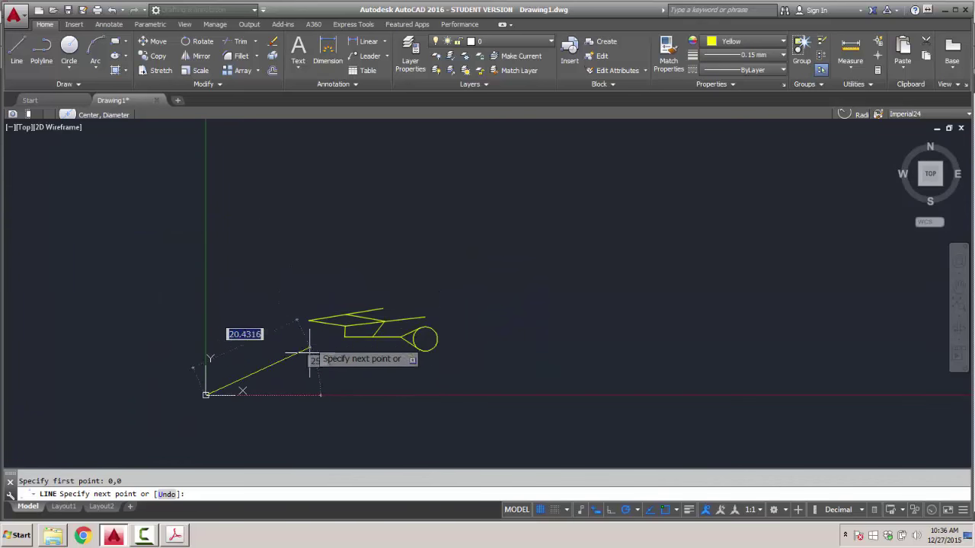
{"action": "scroll", "coordinate": [332, 365], "scroll_direction": "up", "scroll_amount": 3}
{"action": "scroll", "coordinate": [328, 369], "scroll_direction": "down", "scroll_amount": 3}
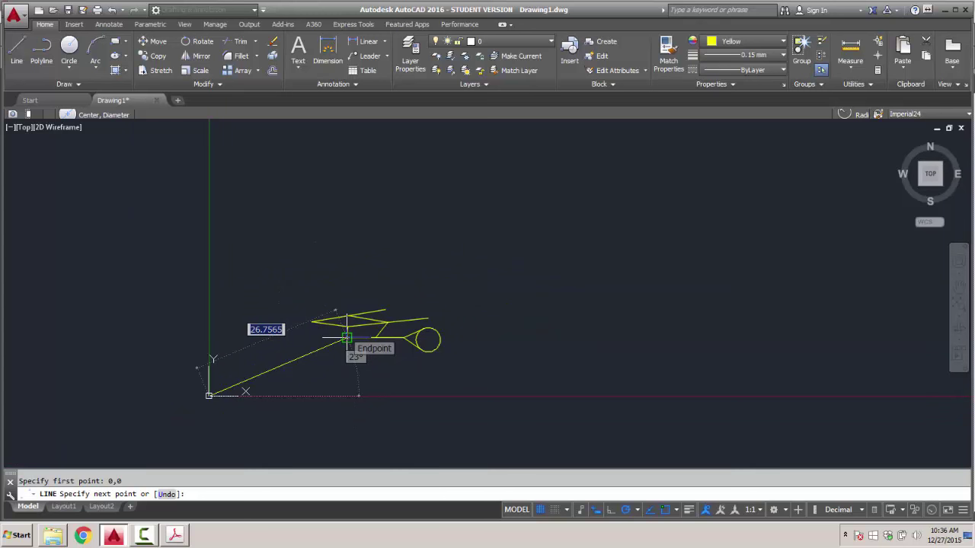
{"action": "left_click", "coordinate": [346, 337]}
{"action": "key", "text": "Return"}
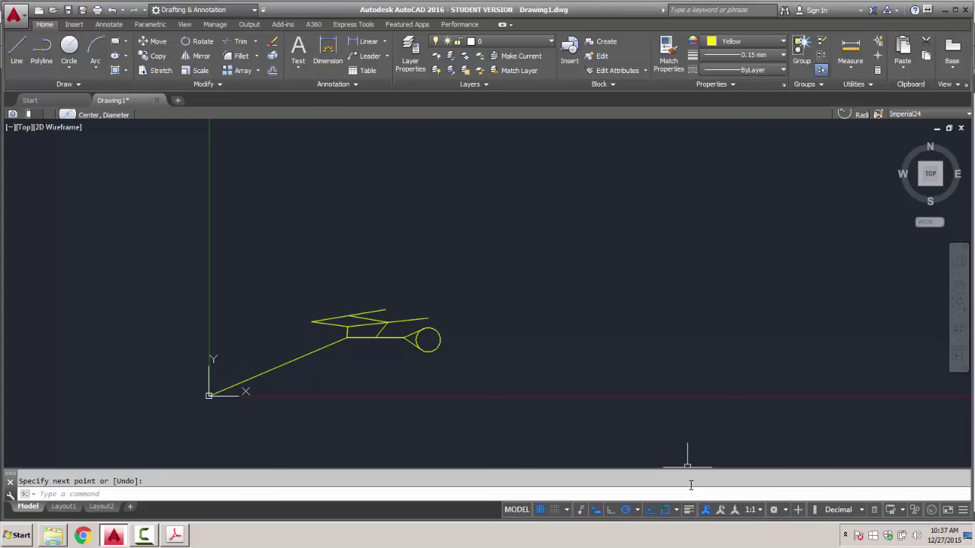
Review the available workspaces and choose Drafting & Annotation.
{"action": "left_click", "coordinate": [785, 510]}
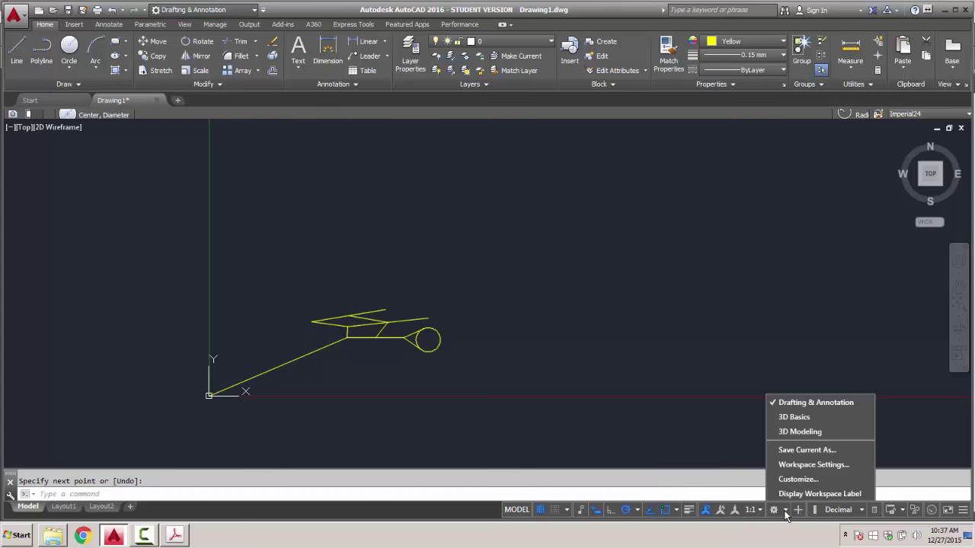
{"action": "left_click", "coordinate": [796, 409]}
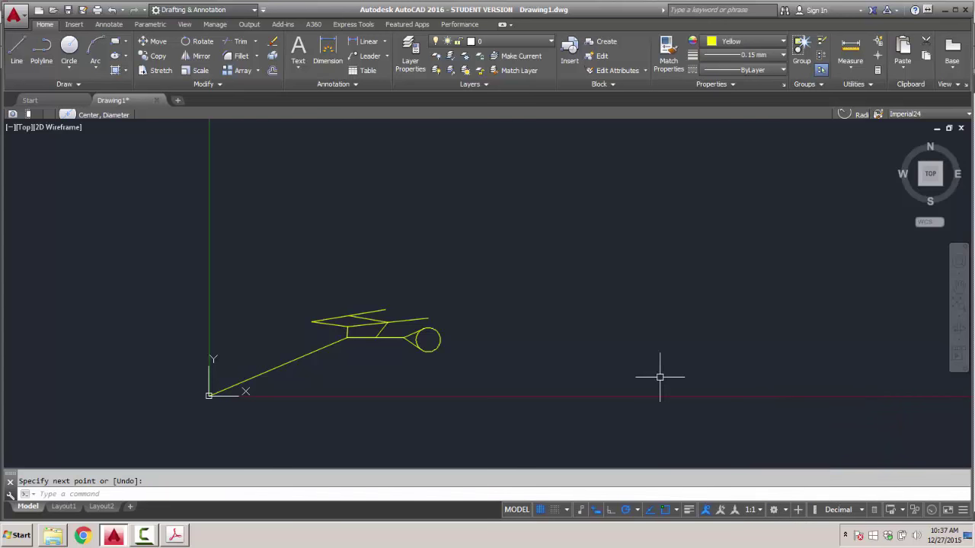
{"action": "left_click", "coordinate": [774, 510]}
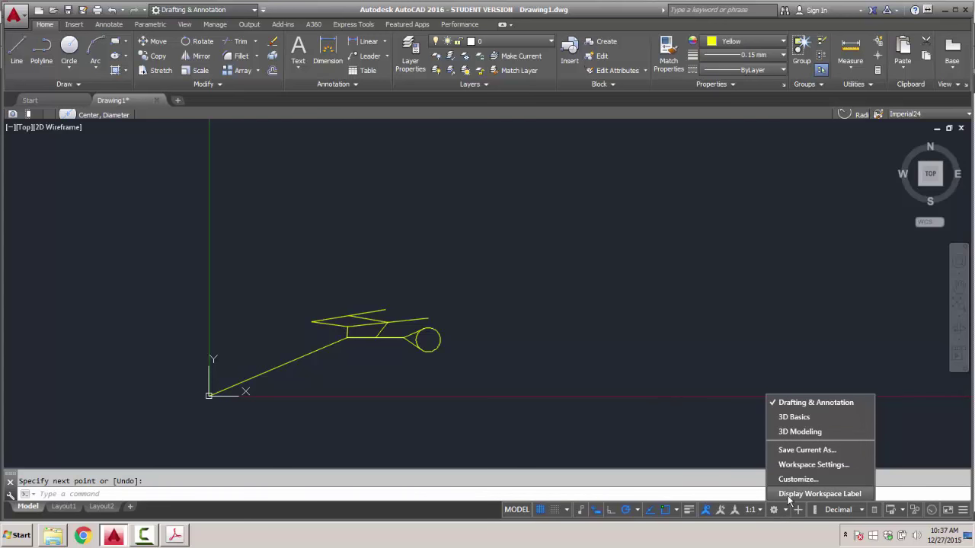
{"action": "left_click", "coordinate": [774, 513]}
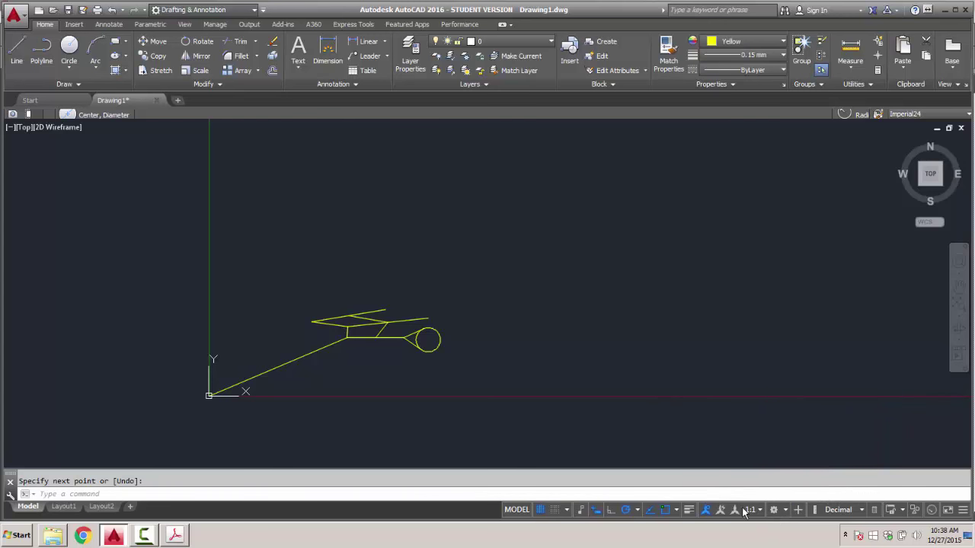
Set the drawing units to Architectural length with Decimal Degrees for angles.
{"action": "left_click", "coordinate": [14, 14]}
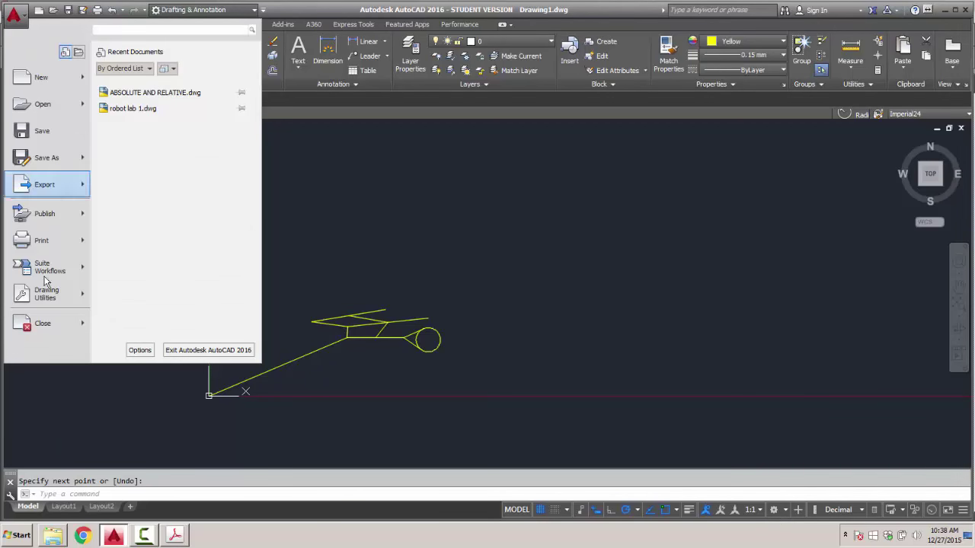
{"action": "mouse_move", "coordinate": [51, 300]}
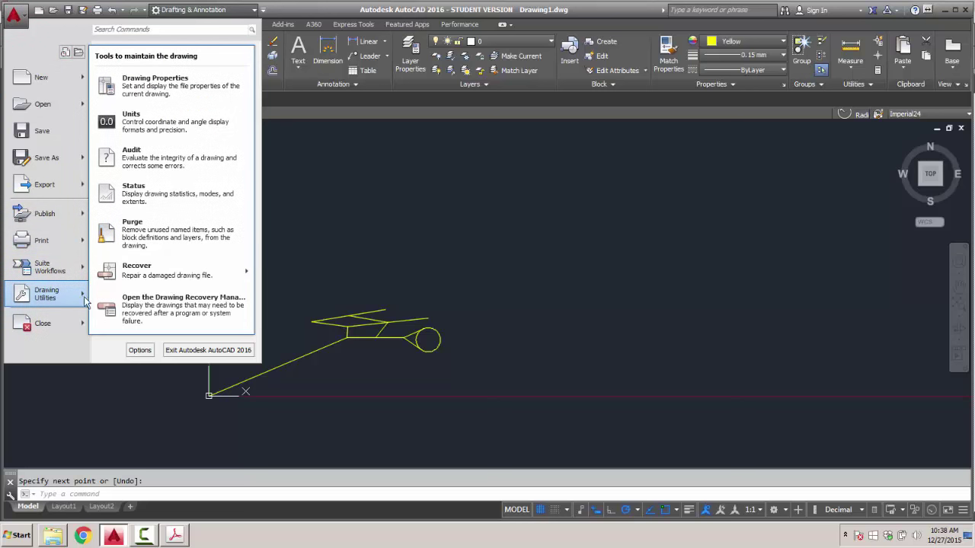
{"action": "left_click", "coordinate": [131, 121]}
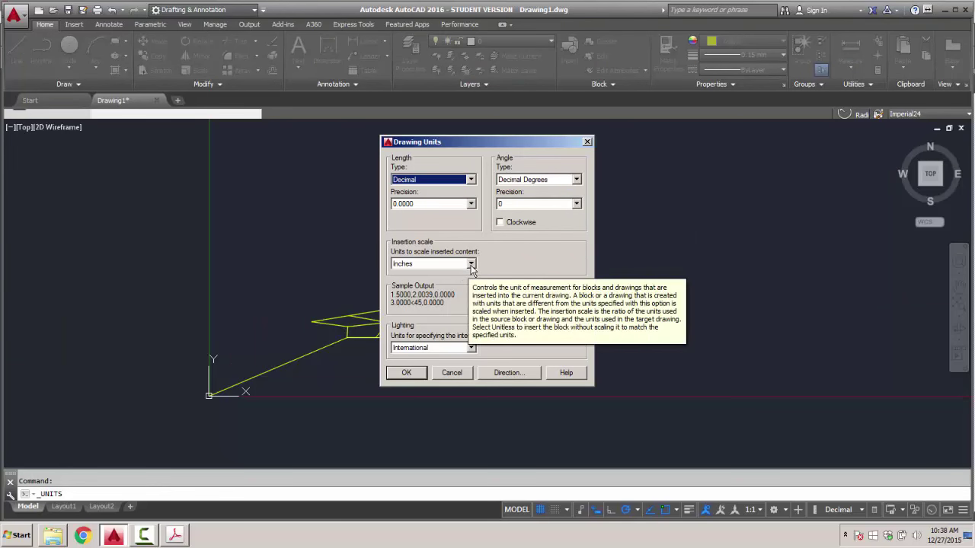
{"action": "left_click", "coordinate": [471, 181]}
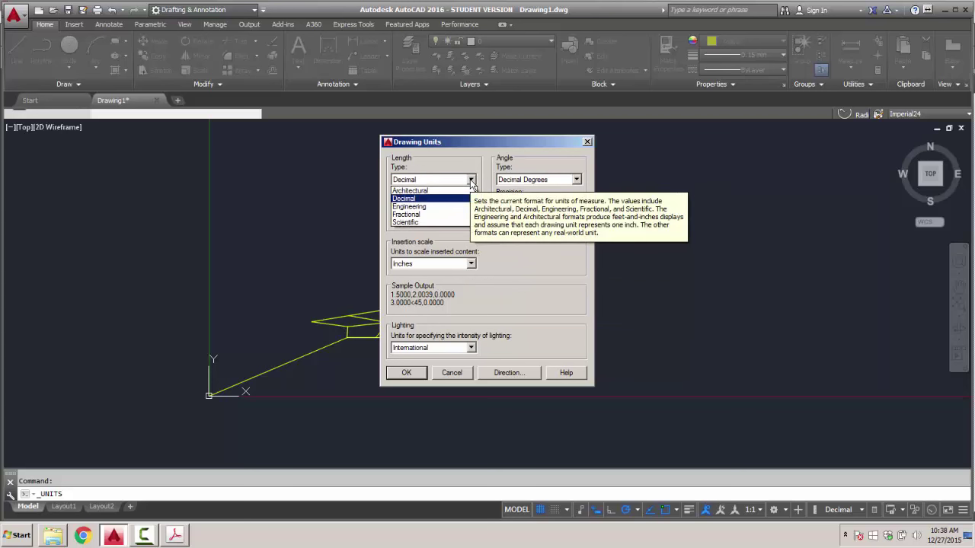
{"action": "left_click", "coordinate": [430, 190]}
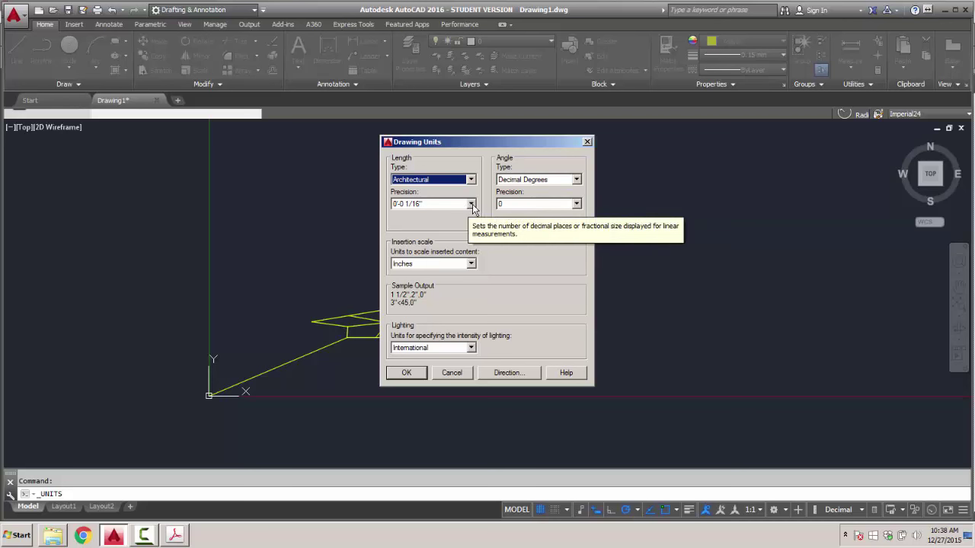
{"action": "left_click", "coordinate": [576, 180]}
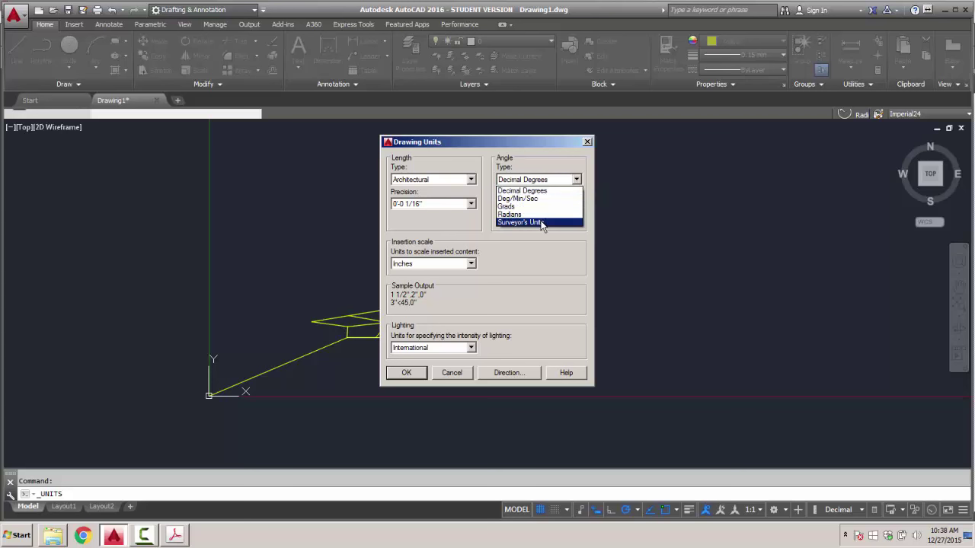
{"action": "left_click", "coordinate": [541, 190]}
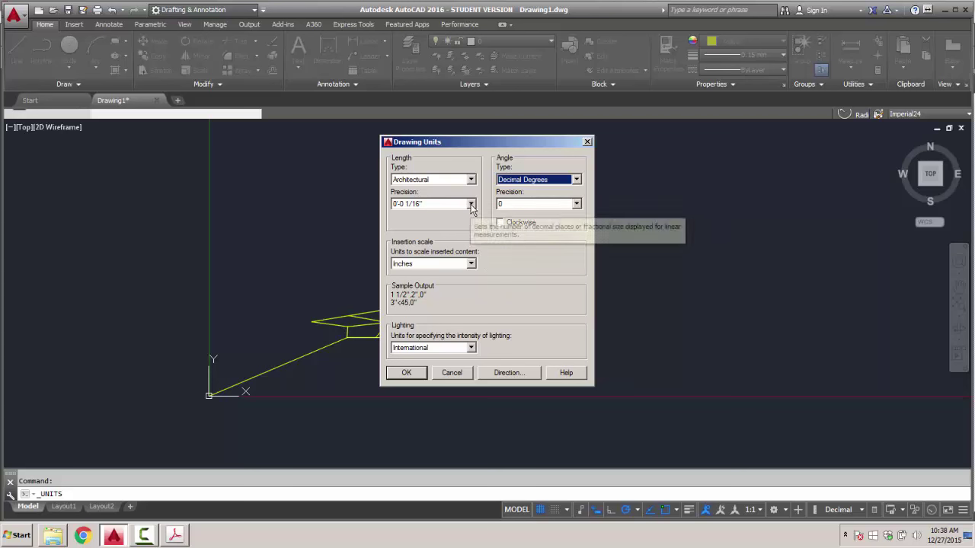
{"action": "left_click", "coordinate": [406, 371]}
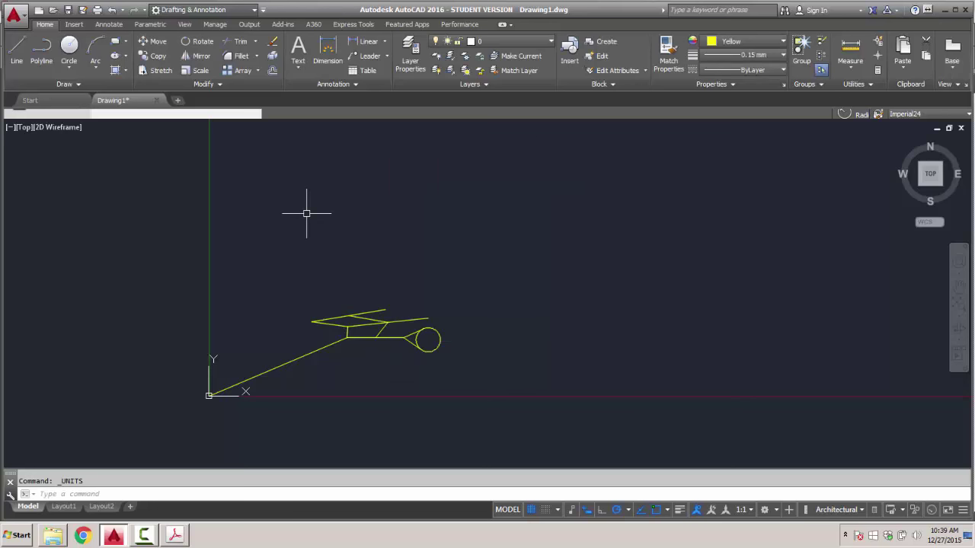
Draw a horizontal line 2'-9 9/16" long at 0 degrees in the empty area above the existing shapes.
{"action": "type", "text": "l"}
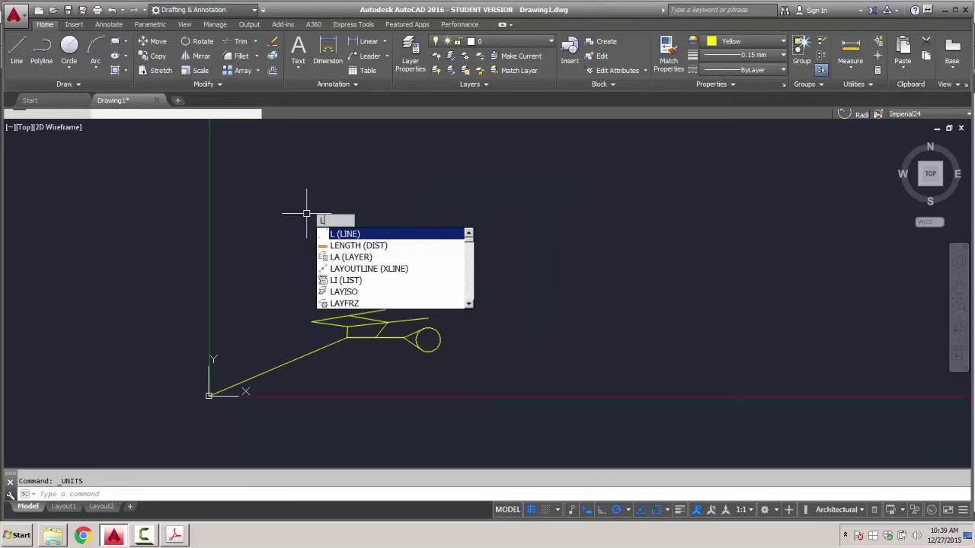
{"action": "key", "text": "Return"}
{"action": "left_click", "coordinate": [306, 212]}
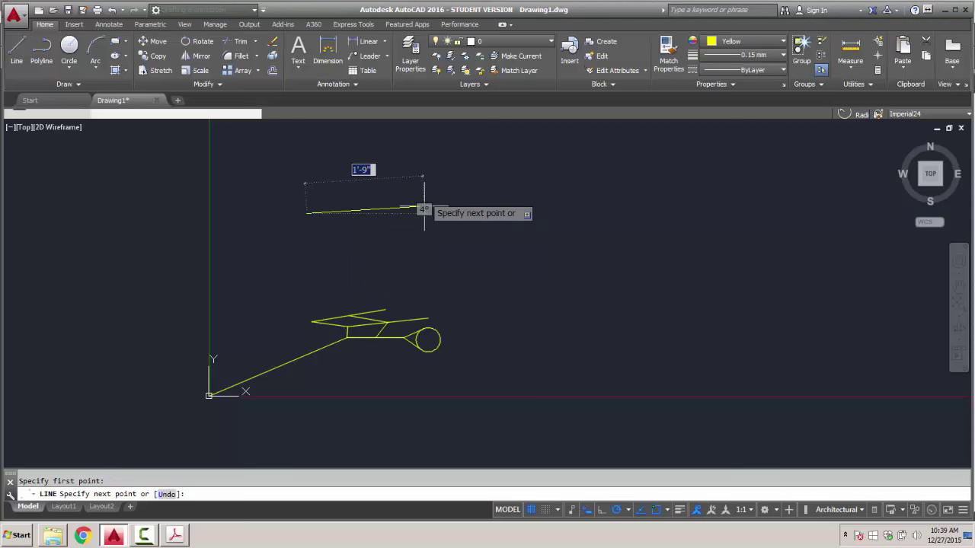
{"action": "type", "text": "2'9-9/16\""}
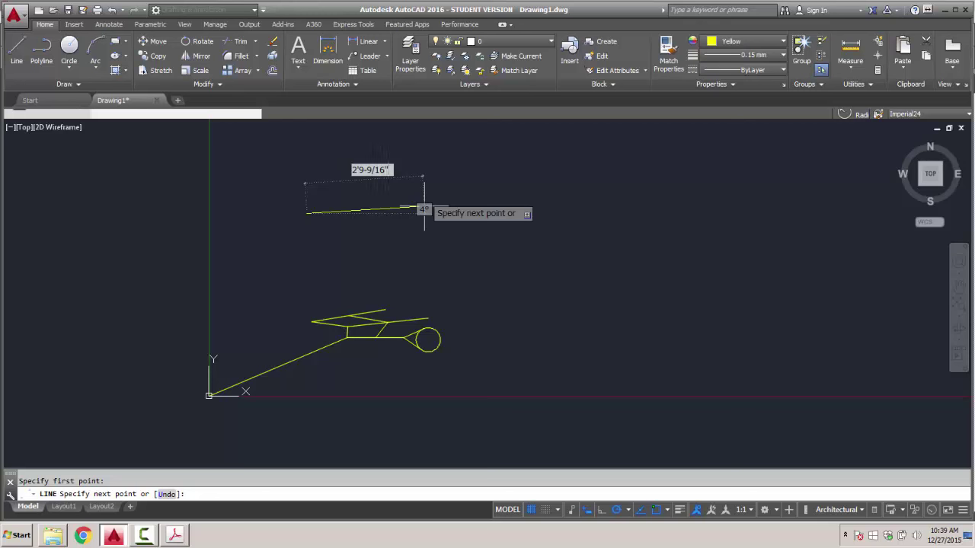
{"action": "key", "text": "Tab"}
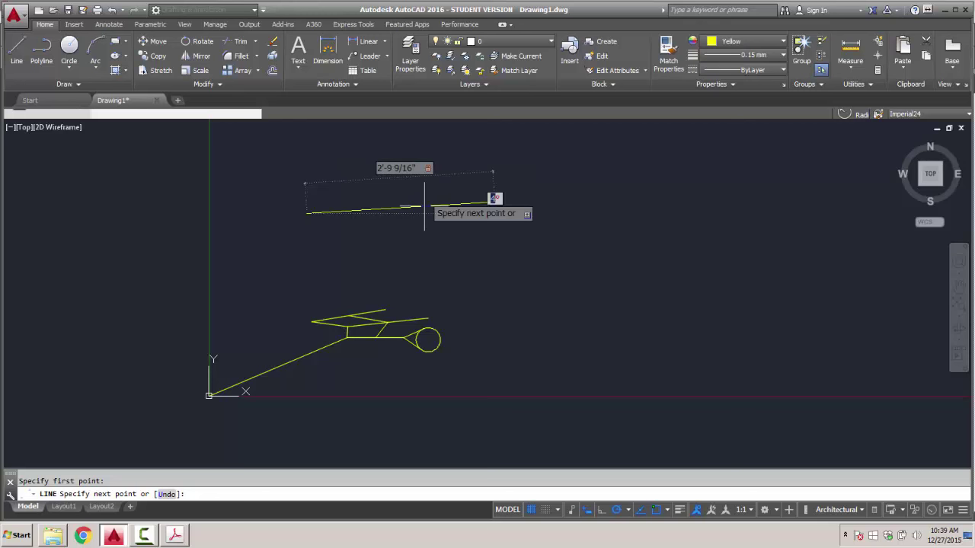
{"action": "type", "text": "0"}
{"action": "key", "text": "Return"}
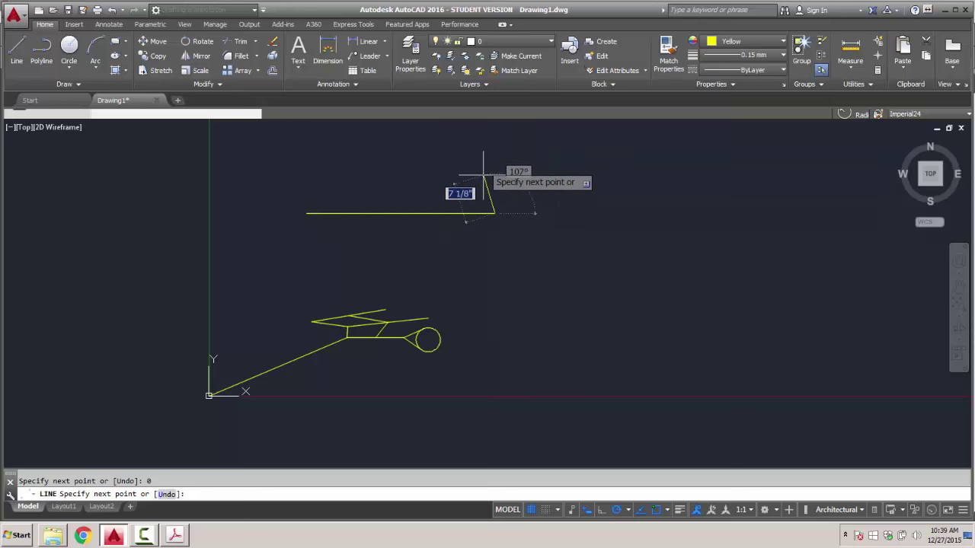
{"action": "key", "text": "Return"}
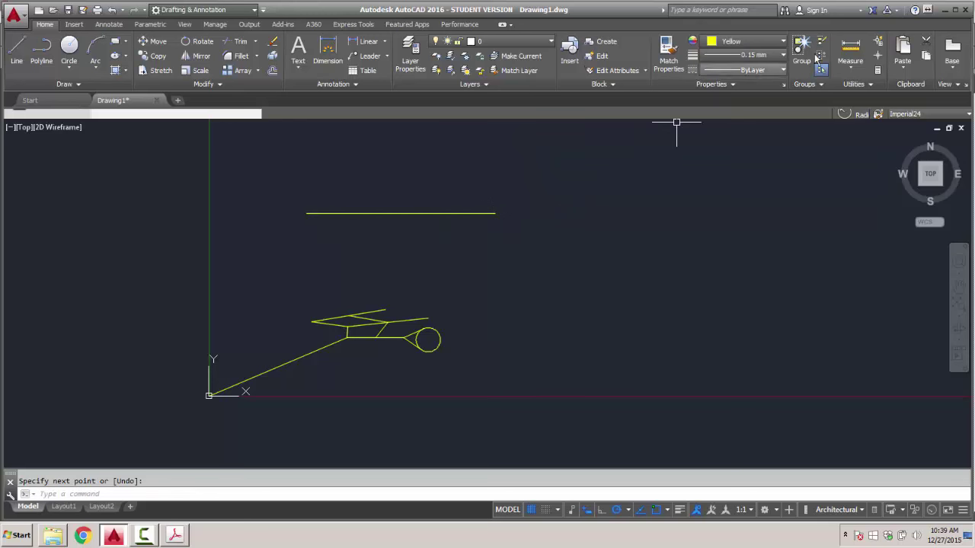
Measure the distance from the new horizontal line's left endpoint to its right endpoint.
{"action": "left_click", "coordinate": [852, 68]}
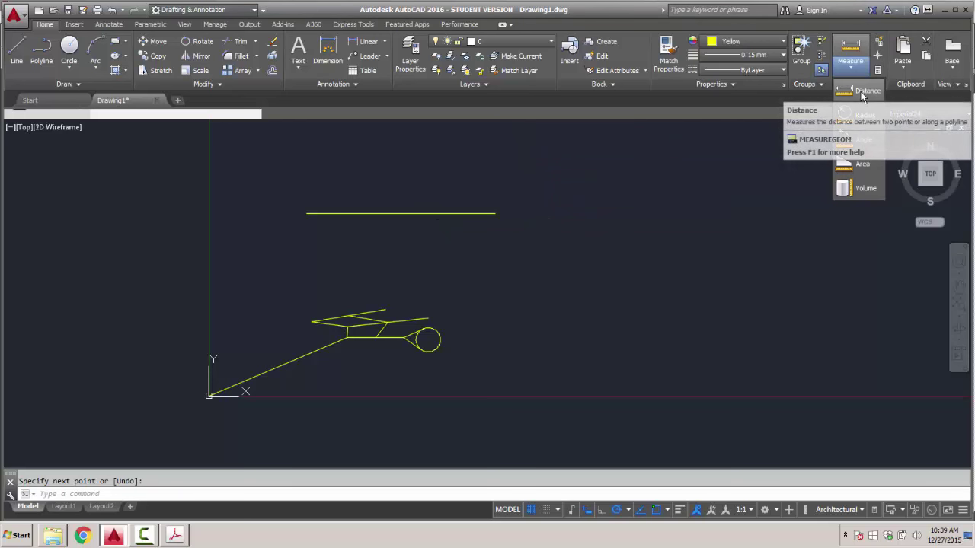
{"action": "left_click", "coordinate": [862, 91]}
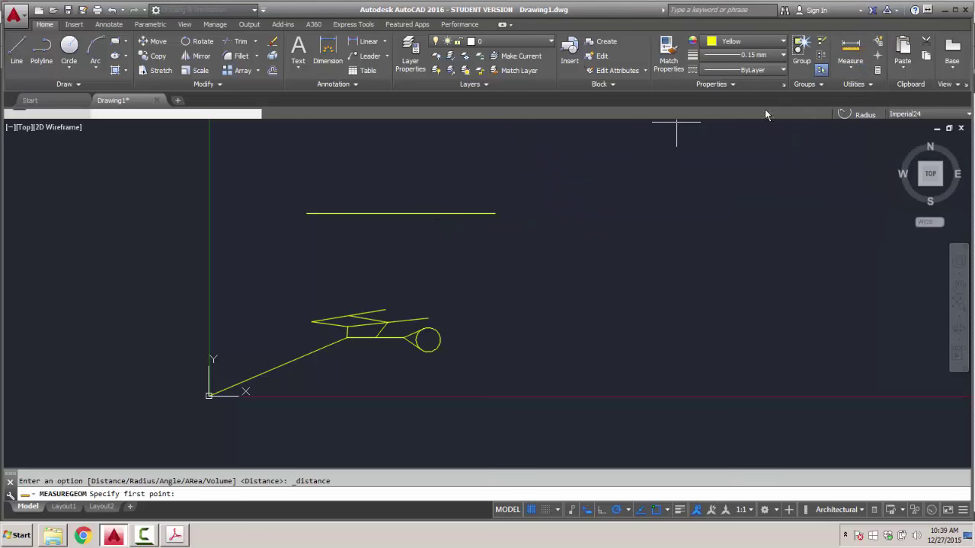
{"action": "left_click", "coordinate": [306, 213]}
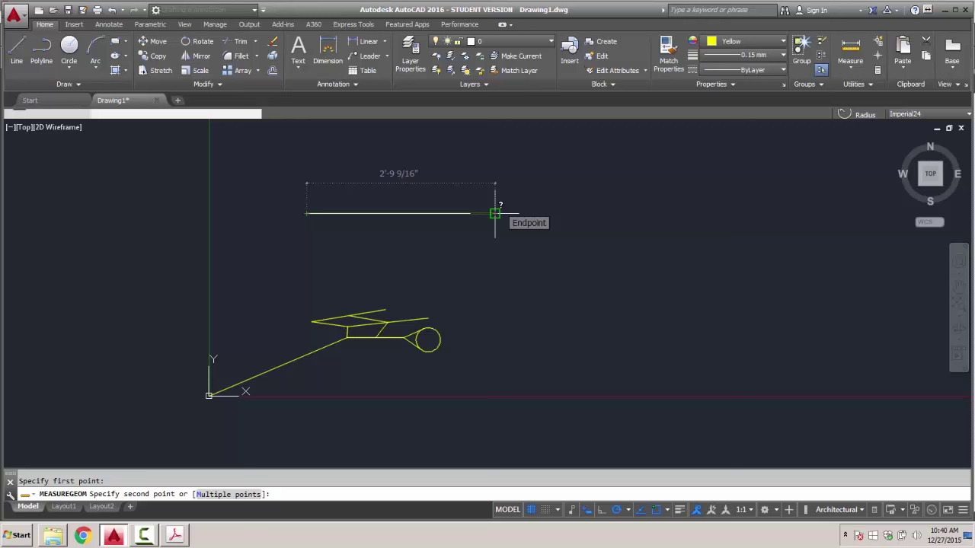
{"action": "key", "text": "Escape"}
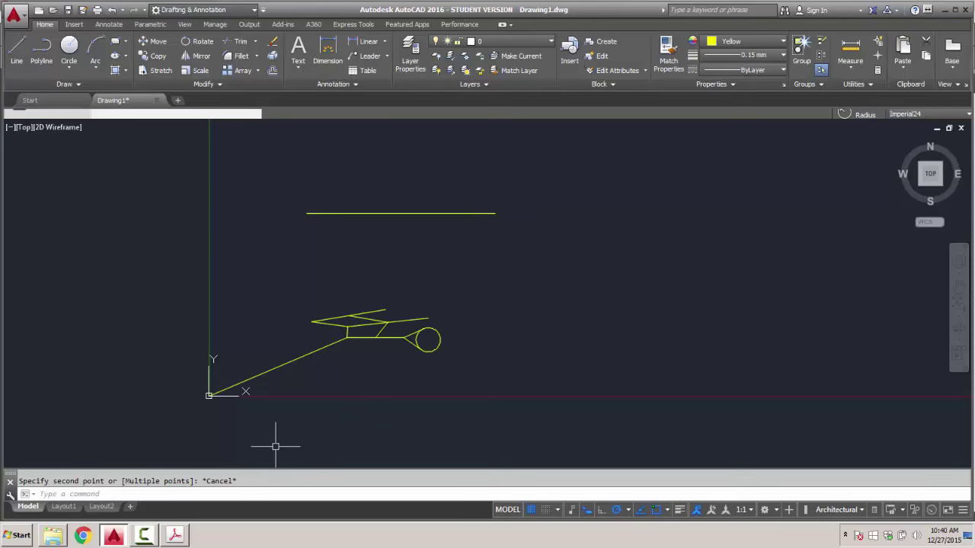
{"action": "left_click", "coordinate": [175, 535]}
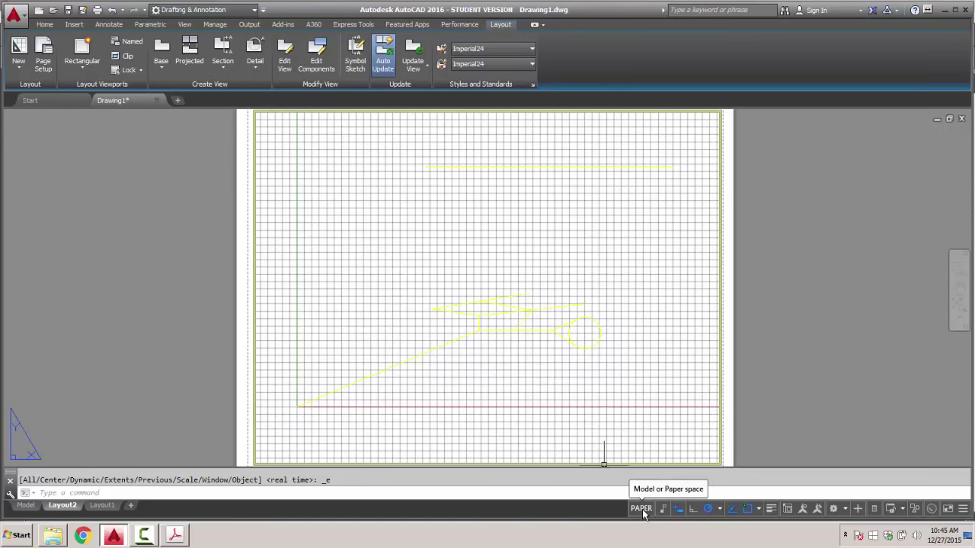
Switch Layout2 from model space to paper space and view the whole sheet at a smaller size.
{"action": "left_click", "coordinate": [642, 509]}
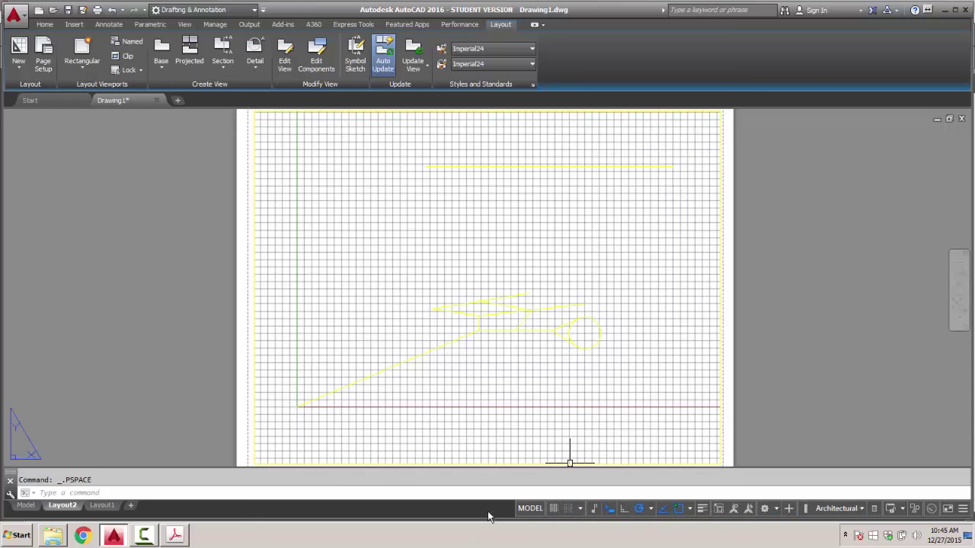
{"action": "middle_click_drag", "start_coordinate": [466, 326], "coordinate": [441, 306]}
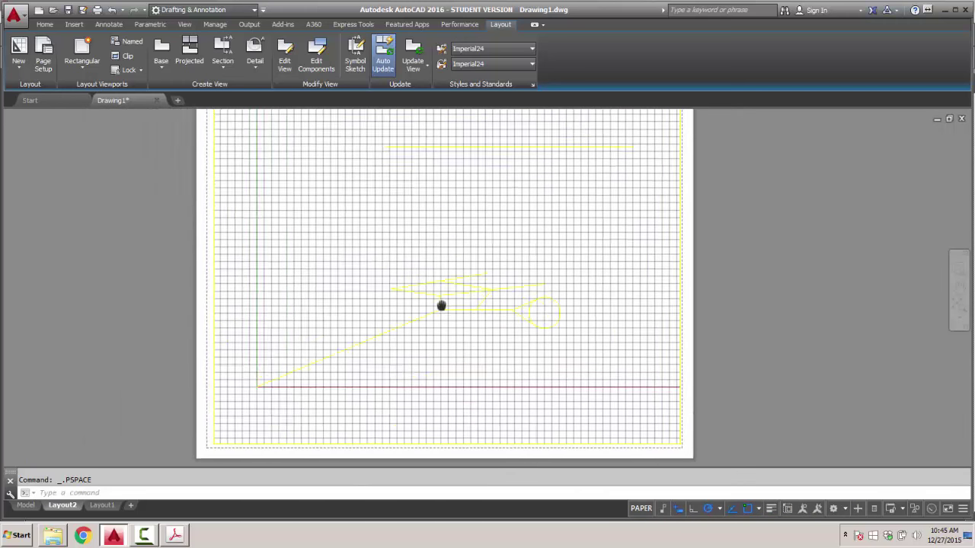
{"action": "scroll", "coordinate": [457, 309], "scroll_direction": "down", "scroll_amount": 4}
{"action": "scroll", "coordinate": [479, 316], "scroll_direction": "up", "scroll_amount": 2}
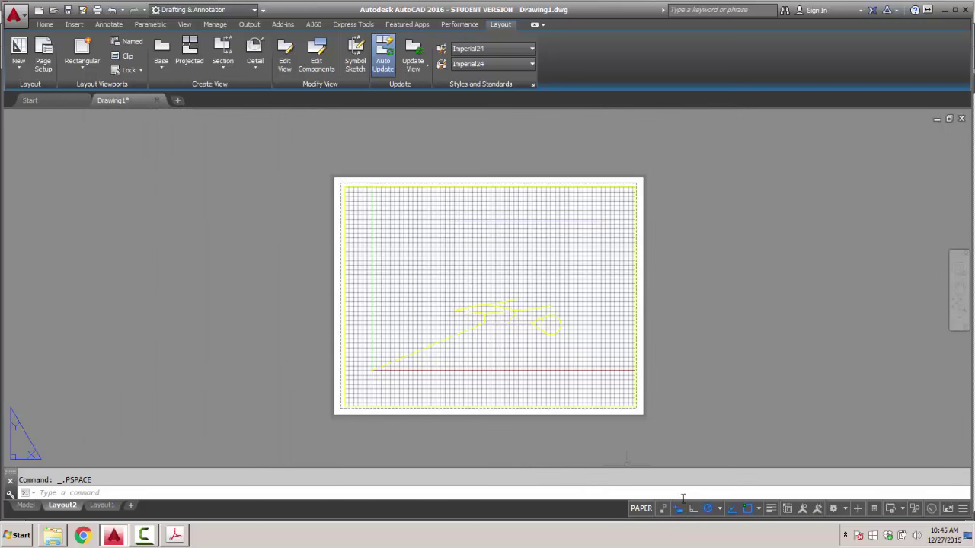
Activate model space inside the Layout2 viewport, turn off its grid, and test zooming the drawing within it.
{"action": "left_click", "coordinate": [641, 508]}
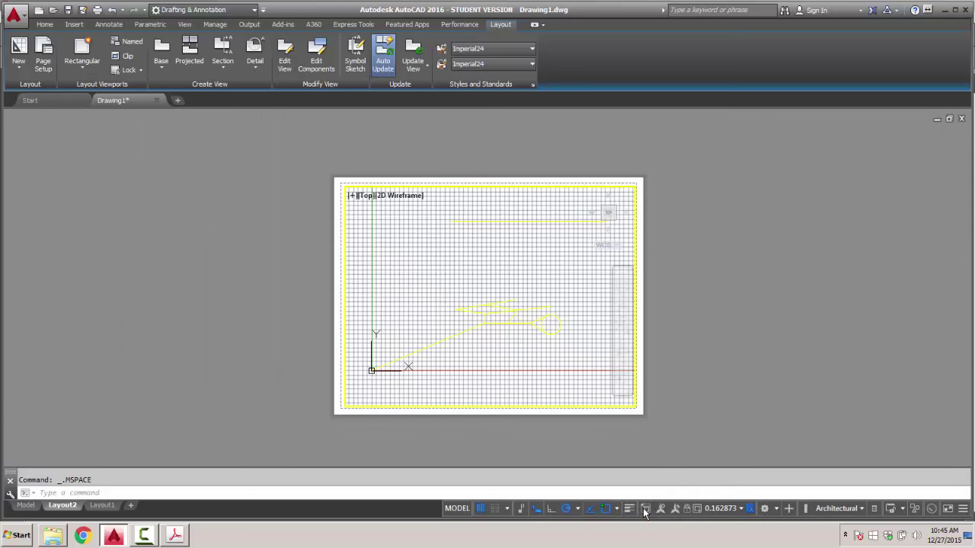
{"action": "left_click", "coordinate": [480, 509]}
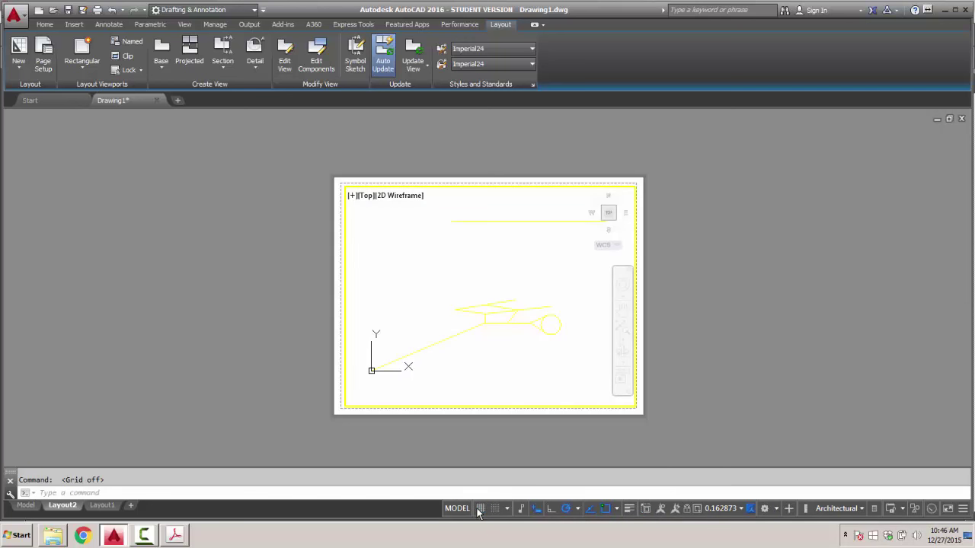
{"action": "scroll", "coordinate": [735, 343], "scroll_direction": "up", "scroll_amount": 3}
{"action": "scroll", "coordinate": [735, 342], "scroll_direction": "down", "scroll_amount": 3}
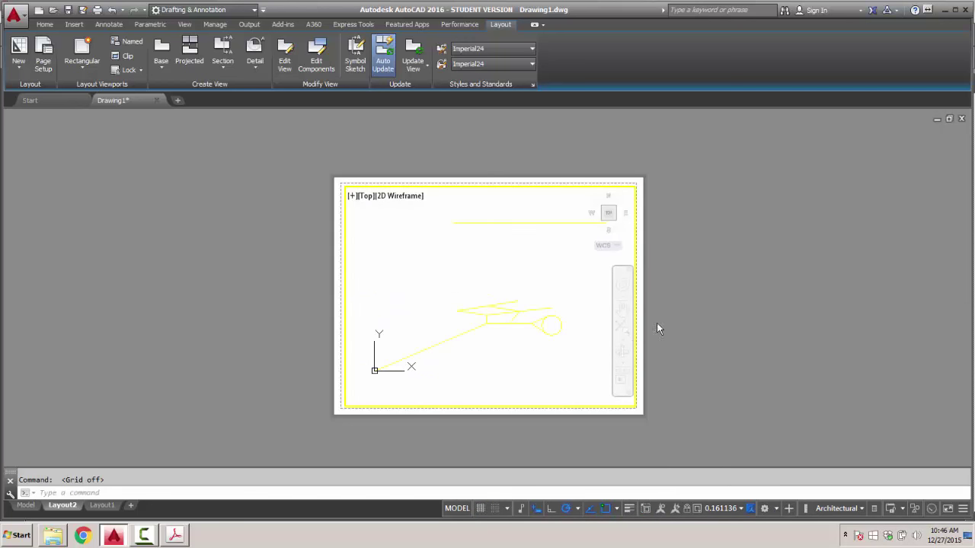
{"action": "scroll", "coordinate": [522, 312], "scroll_direction": "up", "scroll_amount": 3}
{"action": "scroll", "coordinate": [522, 312], "scroll_direction": "down", "scroll_amount": 3}
{"action": "scroll", "coordinate": [523, 312], "scroll_direction": "up", "scroll_amount": 3}
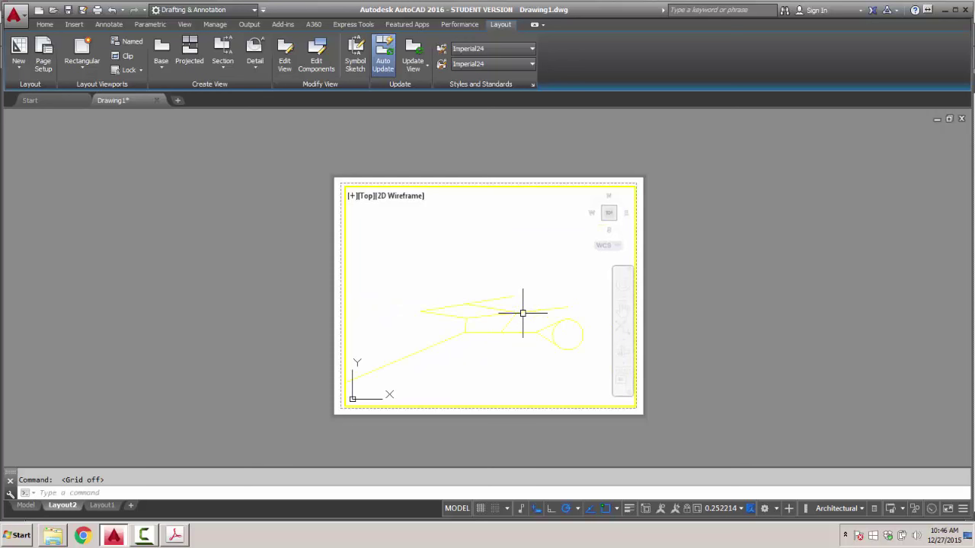
{"action": "scroll", "coordinate": [522, 312], "scroll_direction": "down", "scroll_amount": 2}
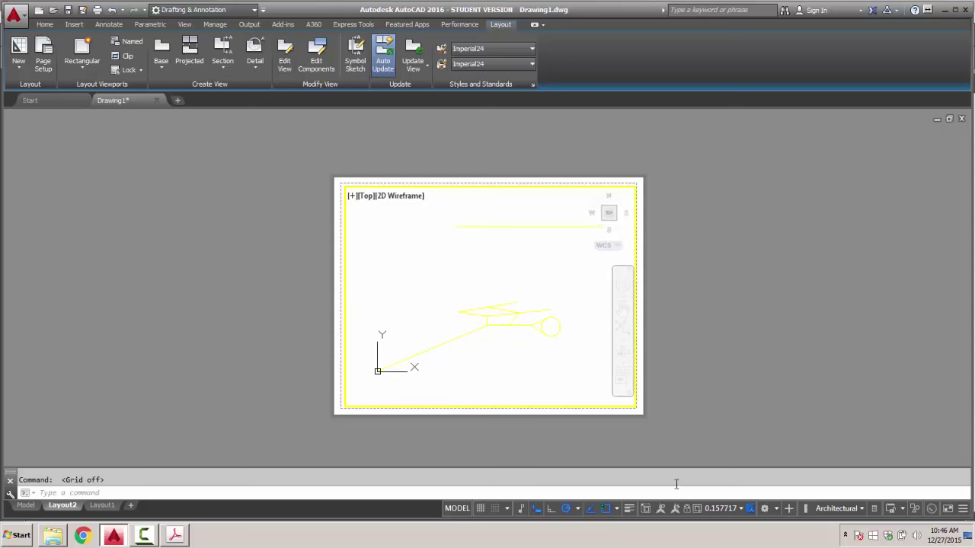
Set the Layout2 viewport scale to 1:1 and bring the circle into view.
{"action": "left_click", "coordinate": [742, 510]}
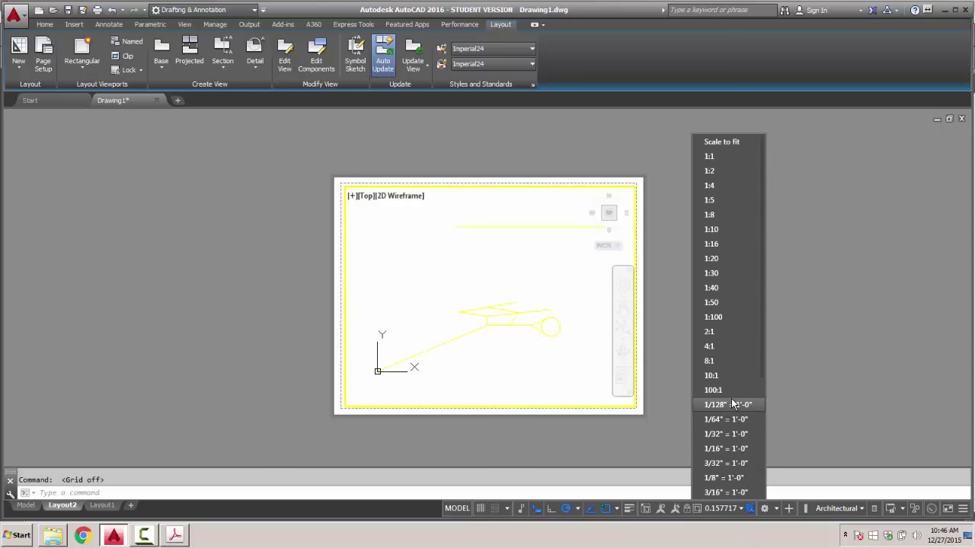
{"action": "left_click", "coordinate": [753, 156]}
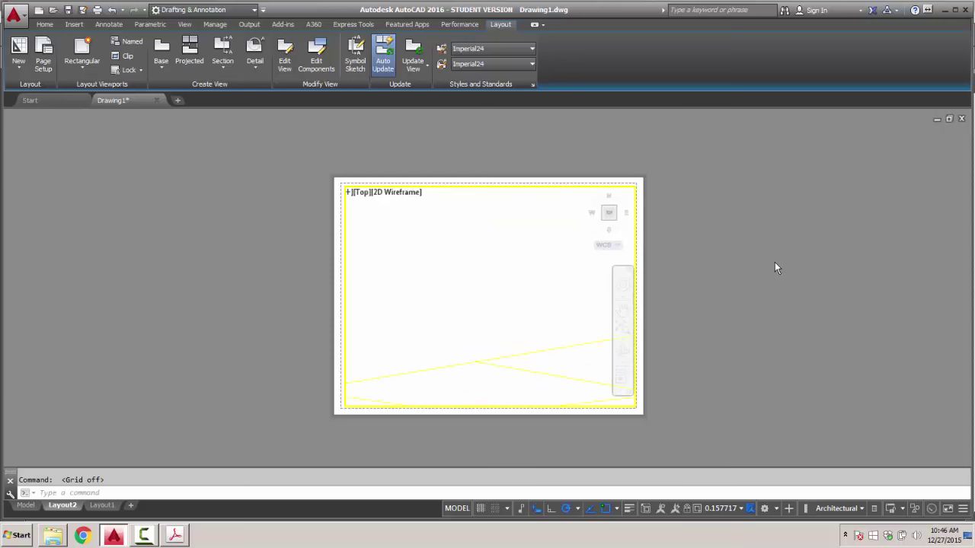
{"action": "mouse_move", "coordinate": [507, 315]}
{"action": "middle_mouse_down"}
{"action": "mouse_move", "coordinate": [459, 250]}
{"action": "mouse_move", "coordinate": [411, 211]}
{"action": "middle_mouse_up"}
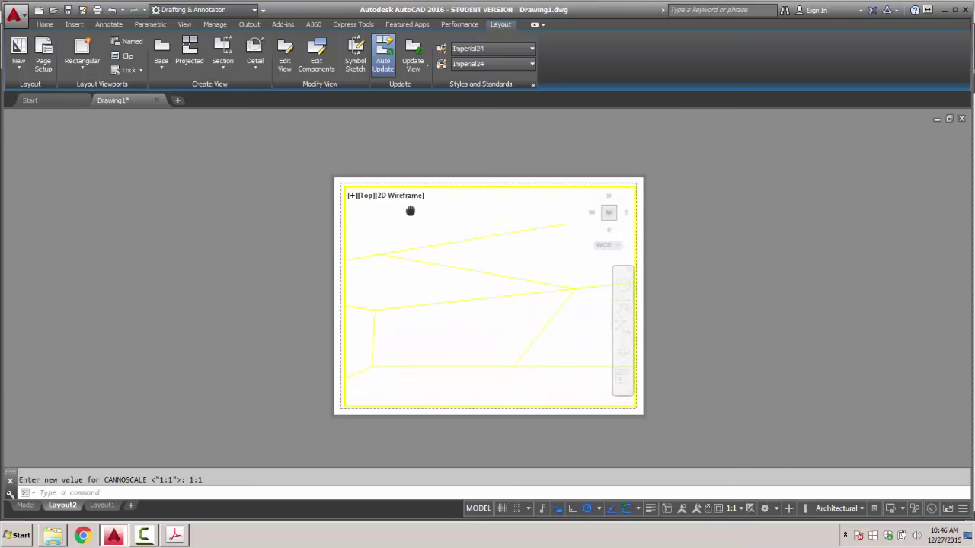
{"action": "mouse_move", "coordinate": [446, 247]}
{"action": "middle_mouse_down"}
{"action": "mouse_move", "coordinate": [474, 275]}
{"action": "mouse_move", "coordinate": [391, 278]}
{"action": "middle_mouse_up"}
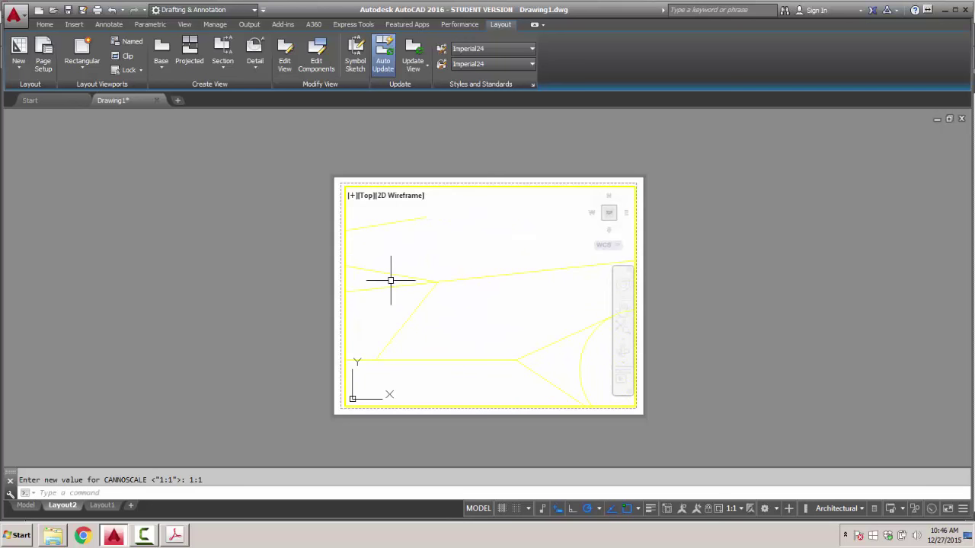
{"action": "middle_click_drag", "start_coordinate": [527, 311], "coordinate": [401, 261]}
Try the Layout2 viewport at 1:2 scale, and set it to 1:4.
{"action": "left_click", "coordinate": [740, 509]}
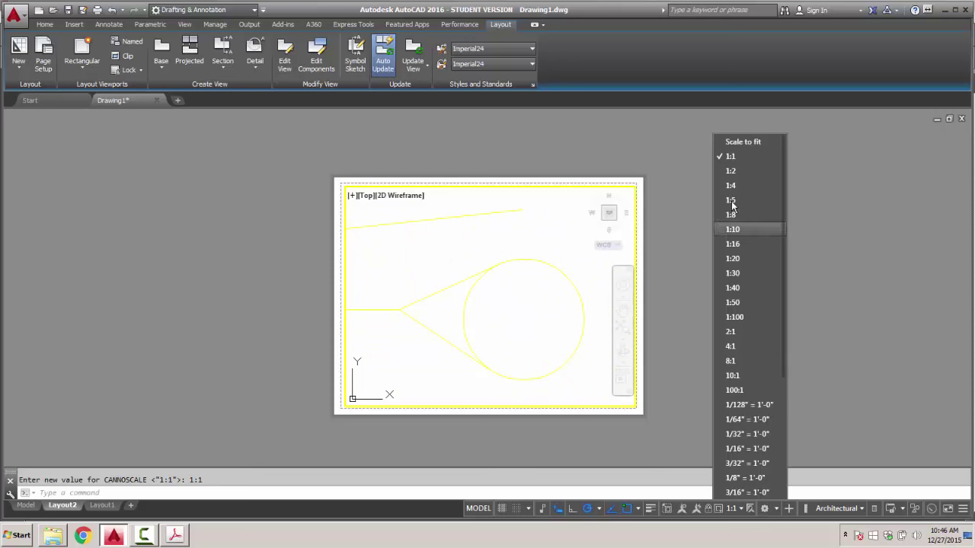
{"action": "left_click", "coordinate": [731, 171]}
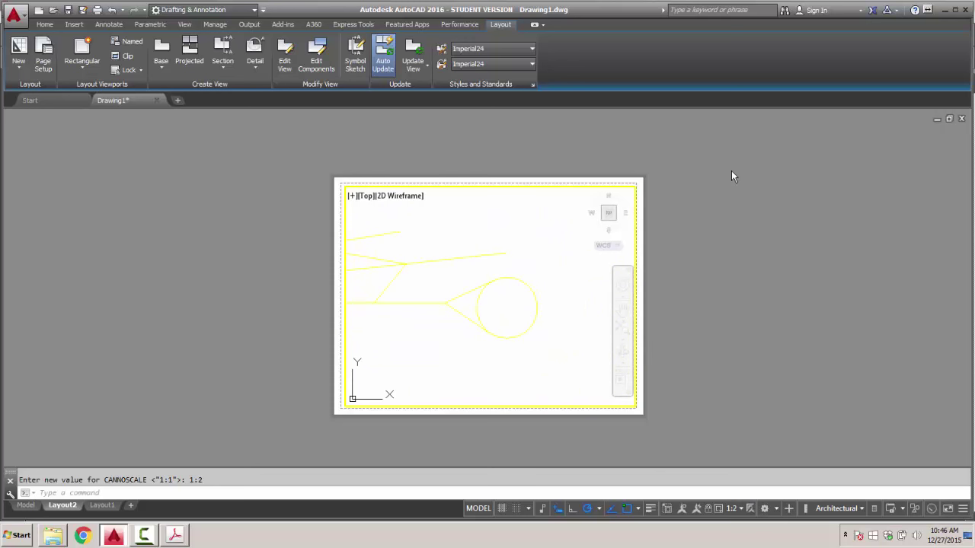
{"action": "left_click", "coordinate": [737, 509]}
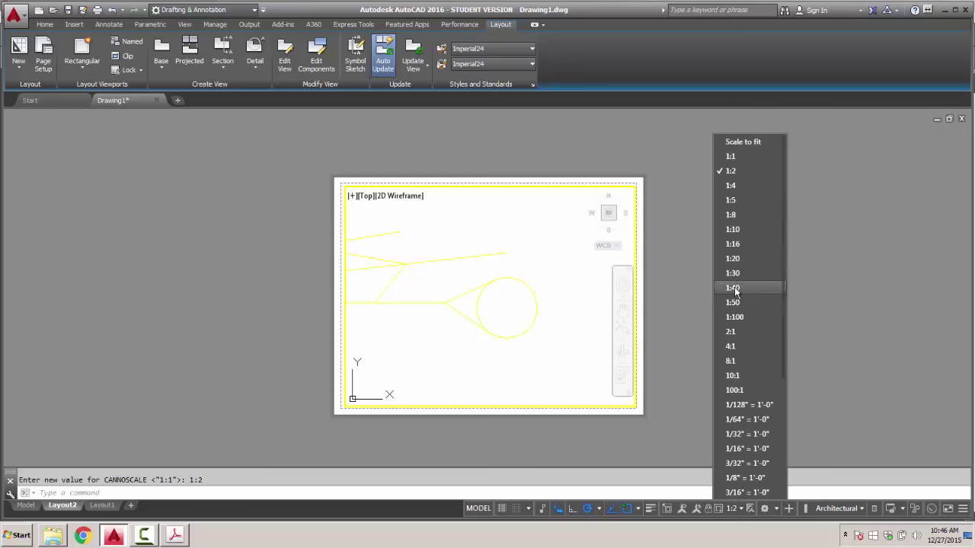
{"action": "left_click", "coordinate": [730, 186]}
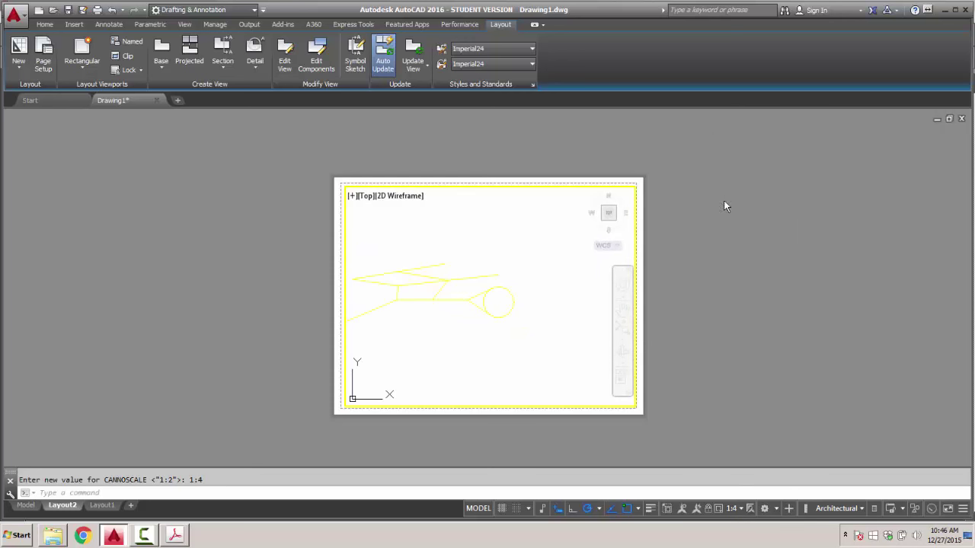
Modify Layout2's page setup to use the Adobe PDF printer, keeping Letter paper, landscape orientation and 1:1 plot scale.
{"action": "middle_click_drag", "start_coordinate": [435, 319], "coordinate": [529, 309]}
{"action": "mouse_move", "coordinate": [65, 506]}
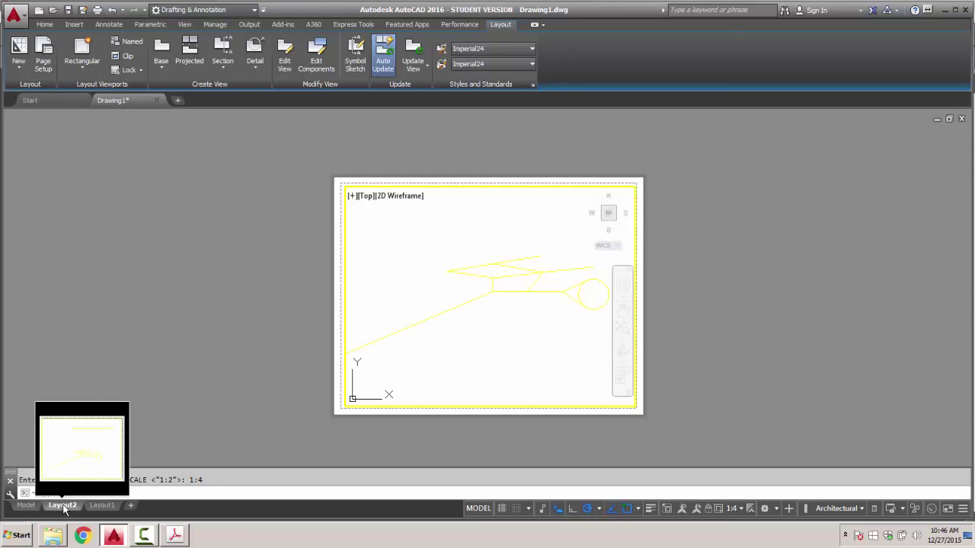
{"action": "right_click", "coordinate": [63, 506]}
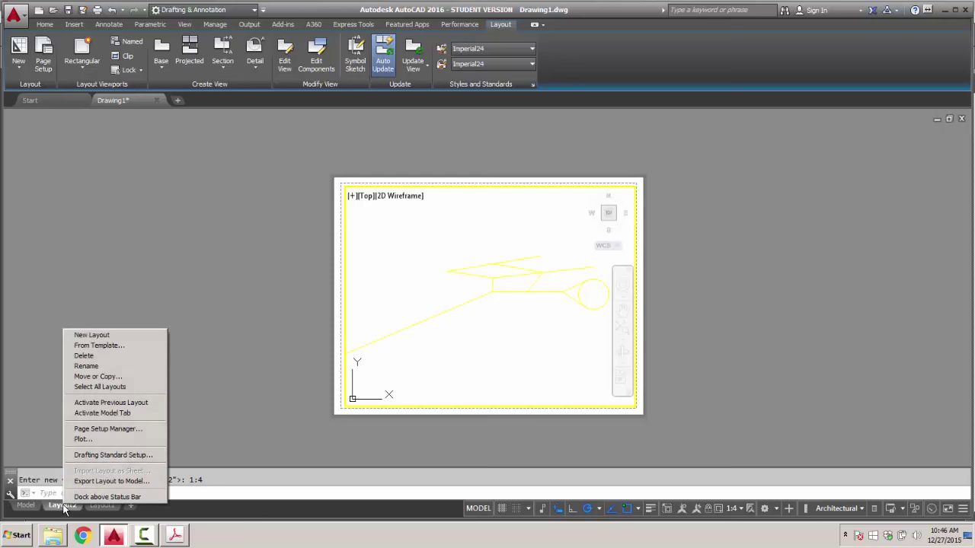
{"action": "left_click", "coordinate": [102, 429]}
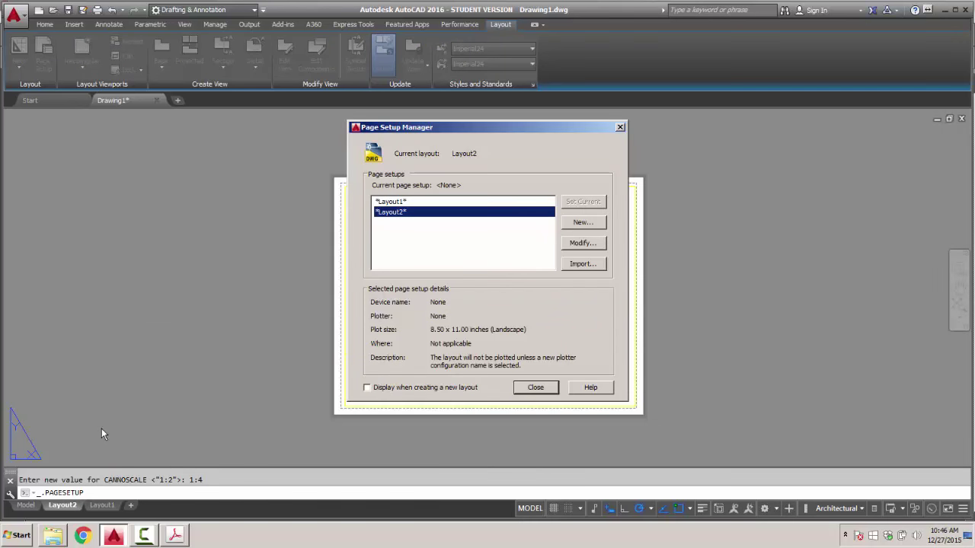
{"action": "left_click", "coordinate": [581, 243]}
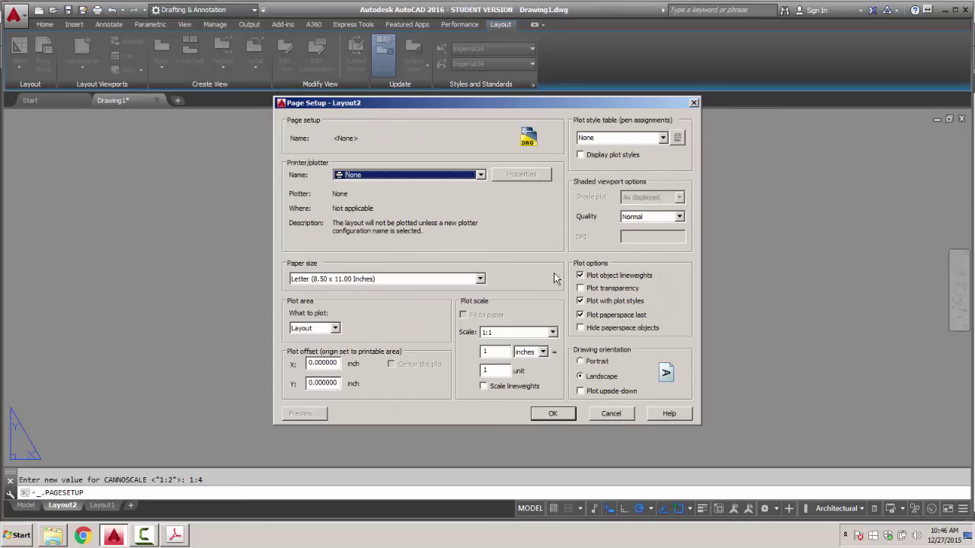
{"action": "left_click", "coordinate": [479, 176]}
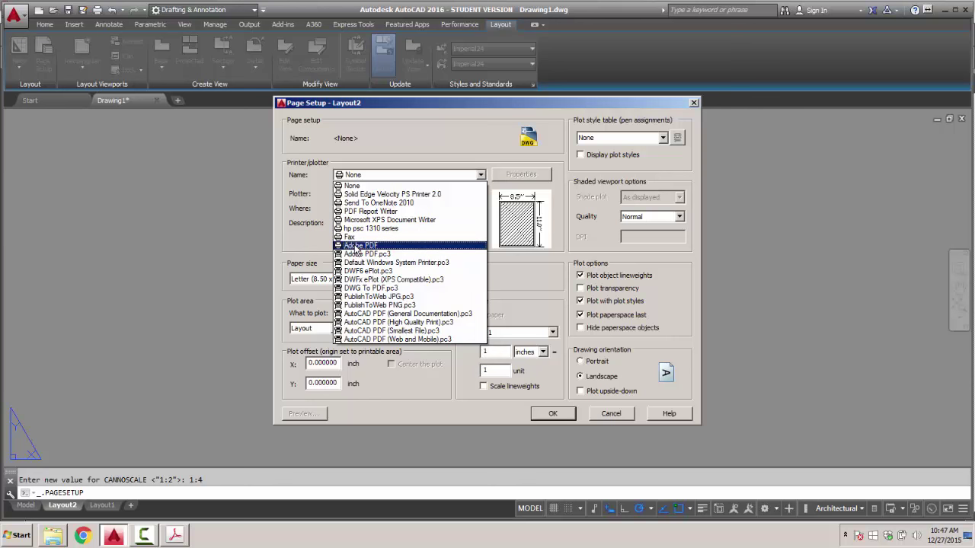
{"action": "left_click", "coordinate": [355, 247]}
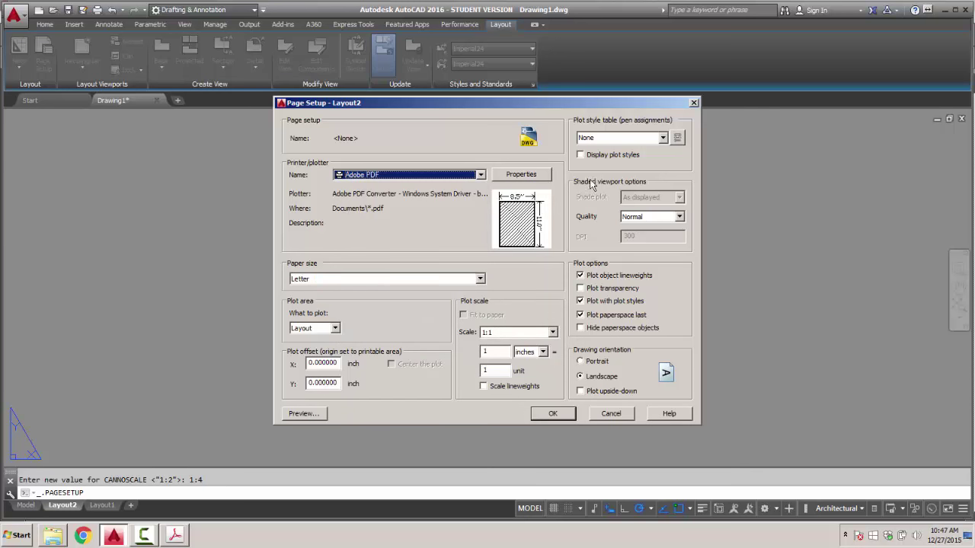
{"action": "left_click", "coordinate": [663, 138]}
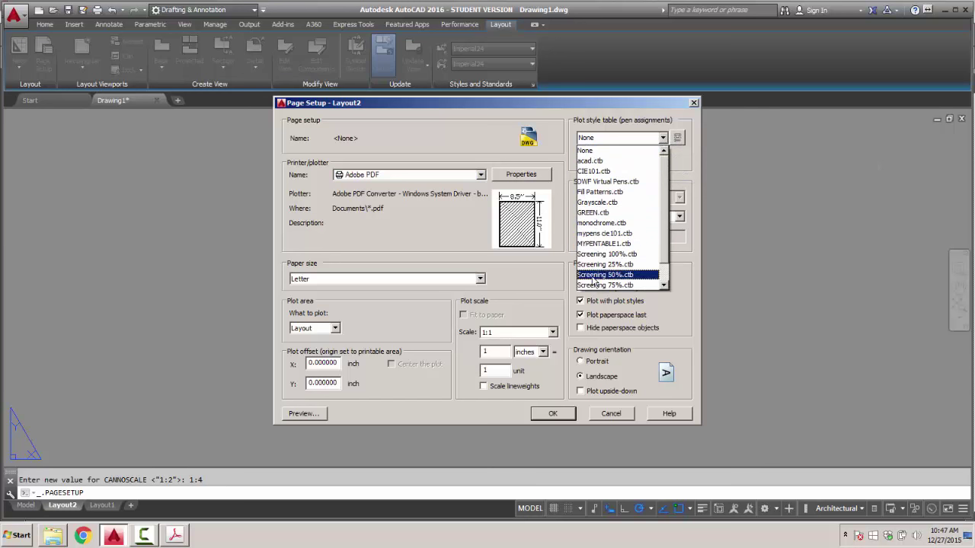
{"action": "left_click", "coordinate": [424, 241]}
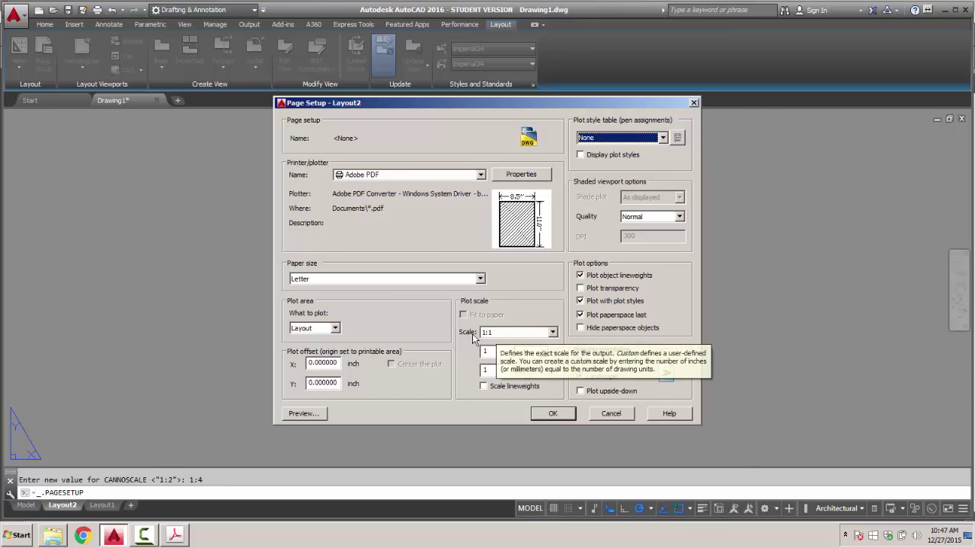
{"action": "left_click", "coordinate": [554, 413]}
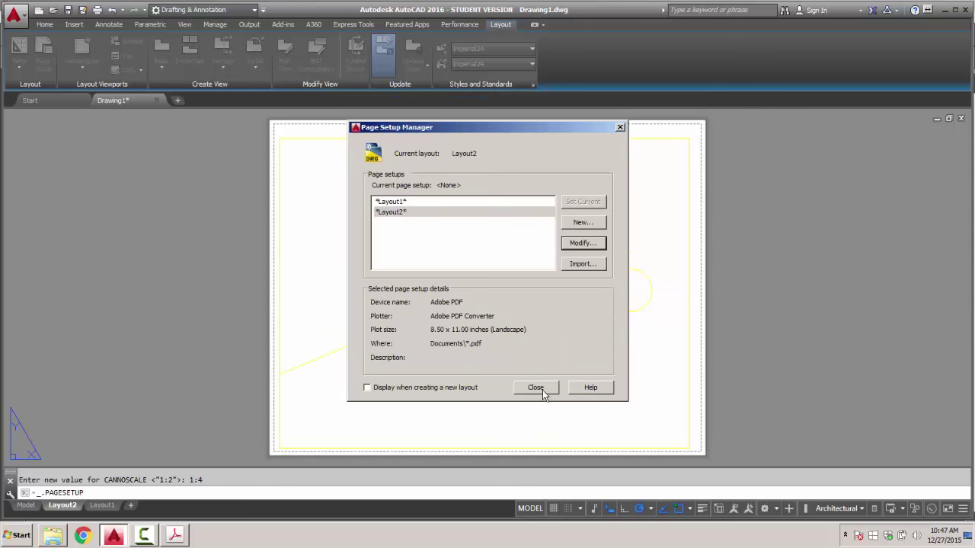
{"action": "left_click", "coordinate": [542, 389]}
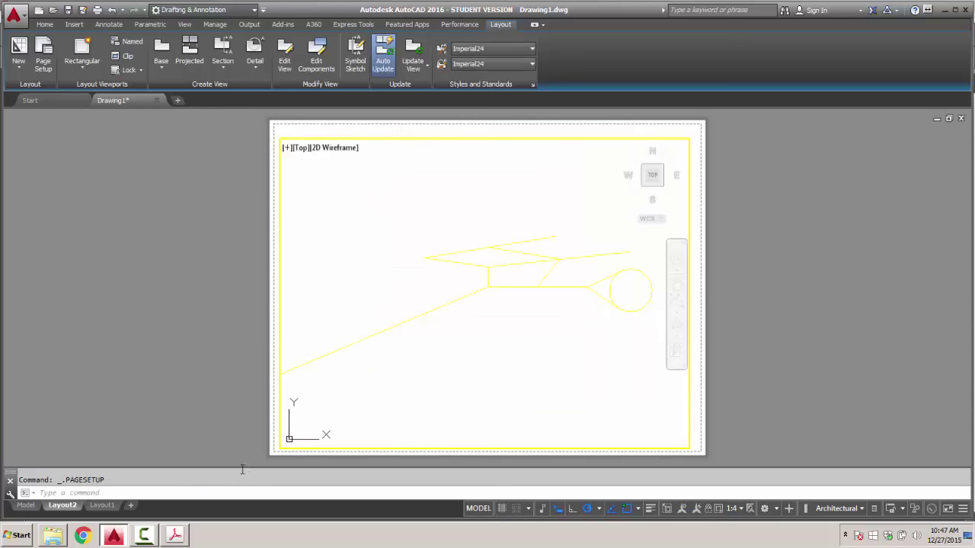
Preview a single-sheet plot of Layout2, and cancel the plot without printing.
{"action": "mouse_move", "coordinate": [99, 508]}
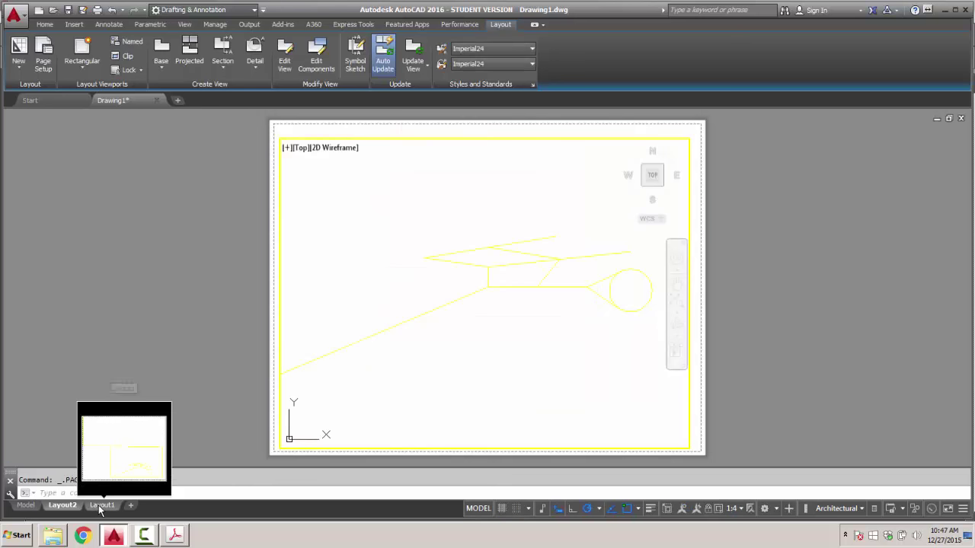
{"action": "right_click", "coordinate": [67, 505]}
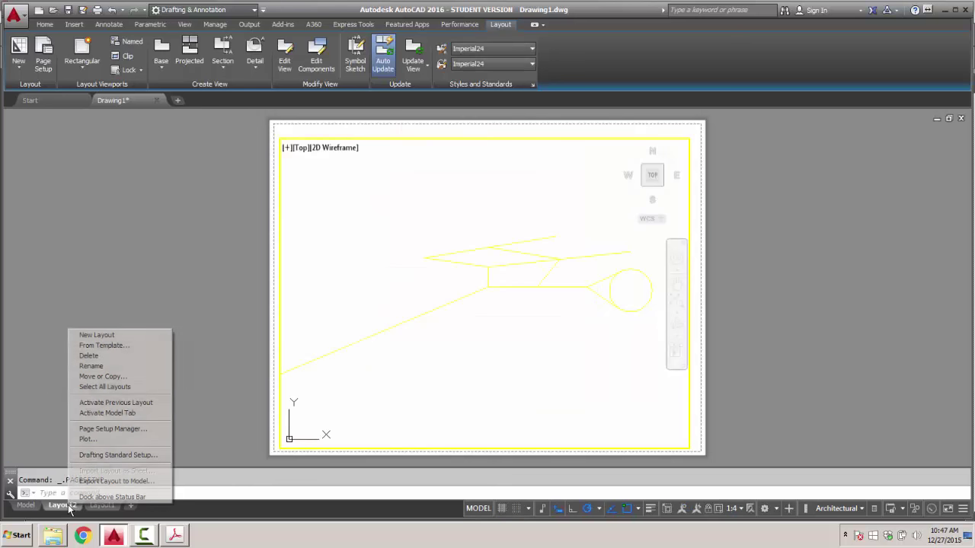
{"action": "left_click", "coordinate": [87, 440]}
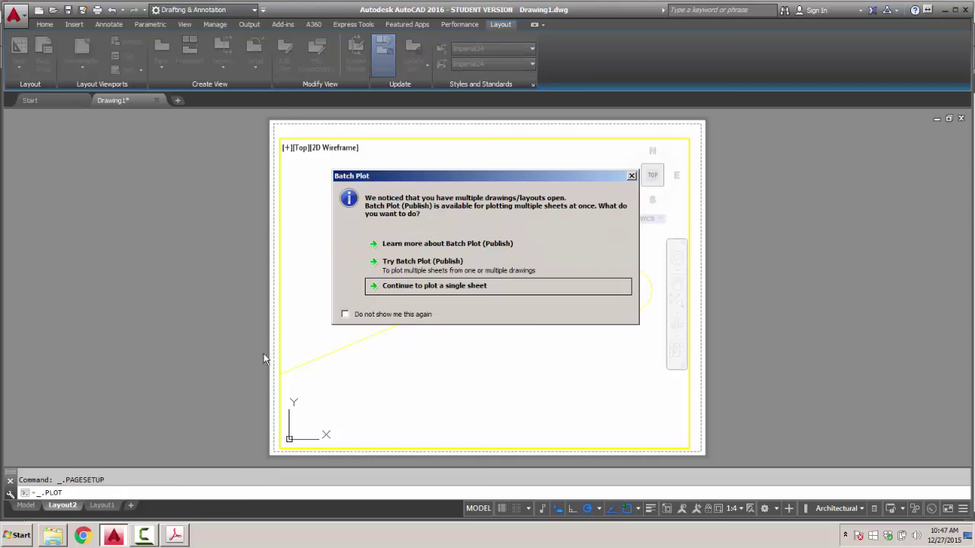
{"action": "left_click", "coordinate": [433, 287]}
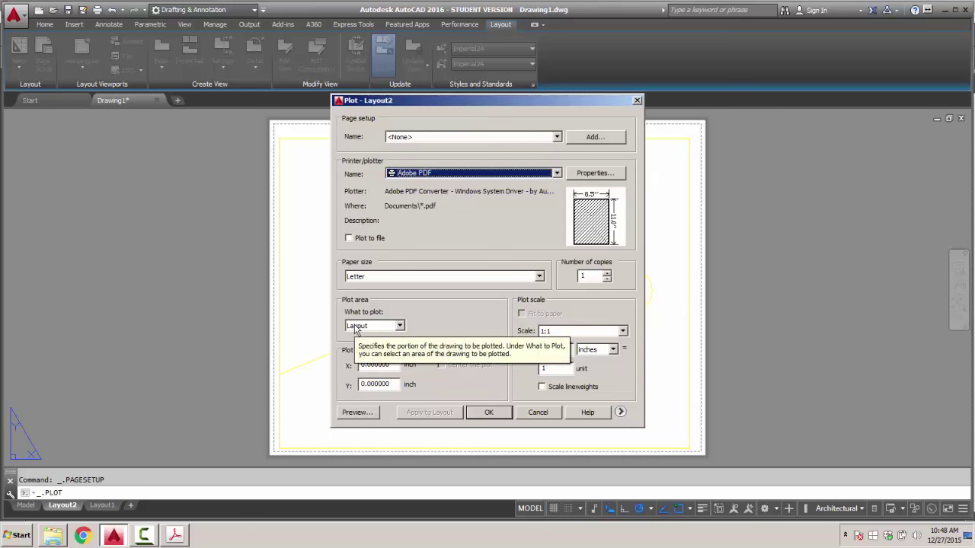
{"action": "left_click", "coordinate": [355, 413]}
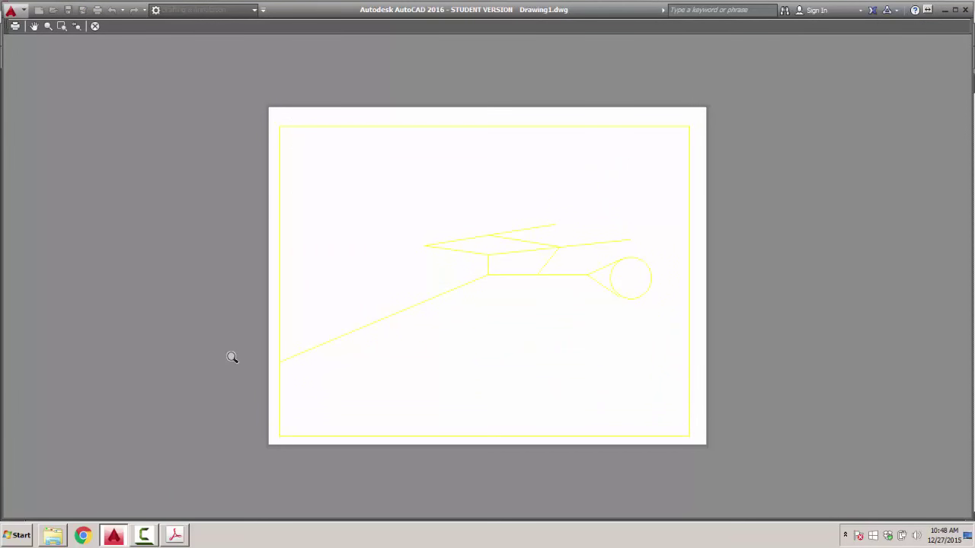
{"action": "left_click", "coordinate": [94, 27]}
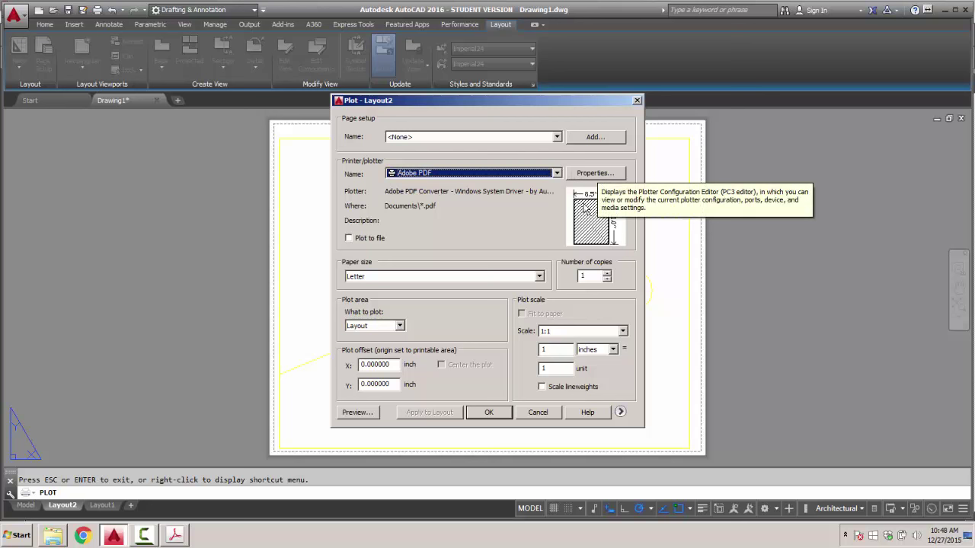
{"action": "left_click", "coordinate": [538, 412]}
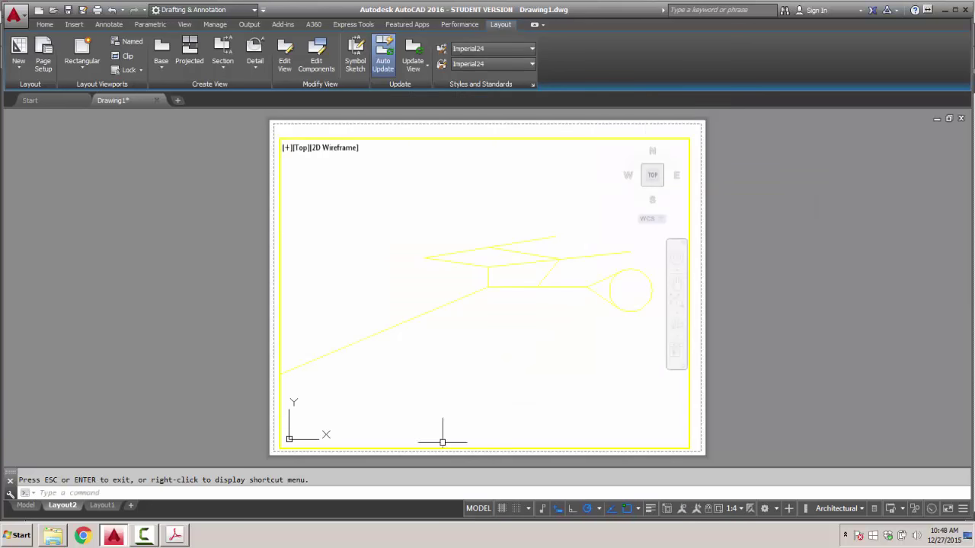
In Layout2's page setup, create a color-dependent plot style table from scratch named CIE101 16 and use it for the current drawing.
{"action": "right_click", "coordinate": [62, 505]}
{"action": "left_click", "coordinate": [91, 429]}
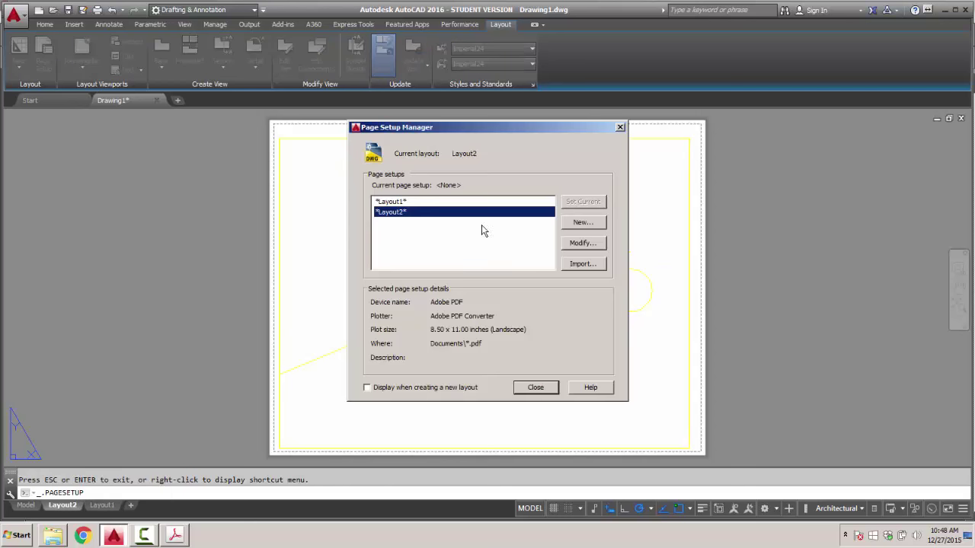
{"action": "left_click", "coordinate": [587, 246]}
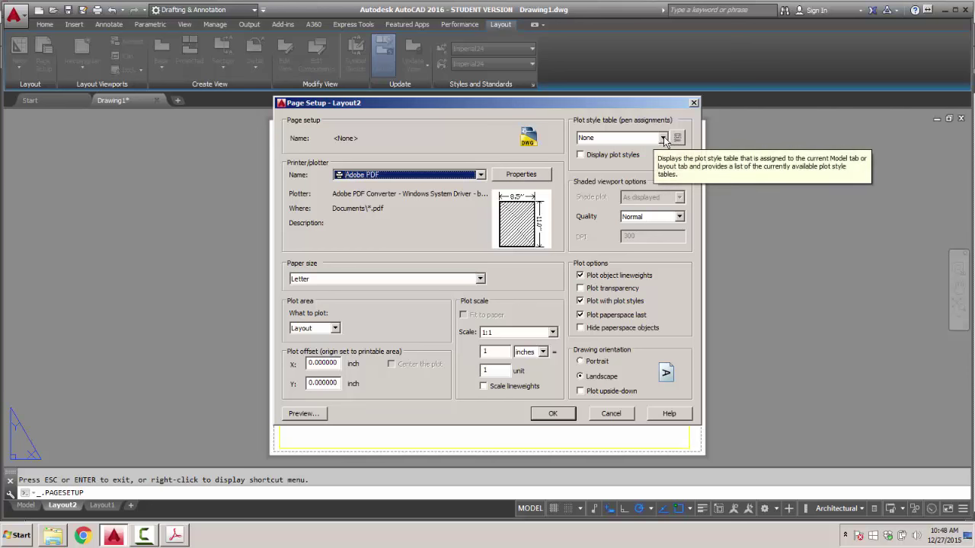
{"action": "left_click", "coordinate": [663, 138]}
{"action": "scroll", "coordinate": [664, 200], "scroll_direction": "down", "scroll_amount": 2}
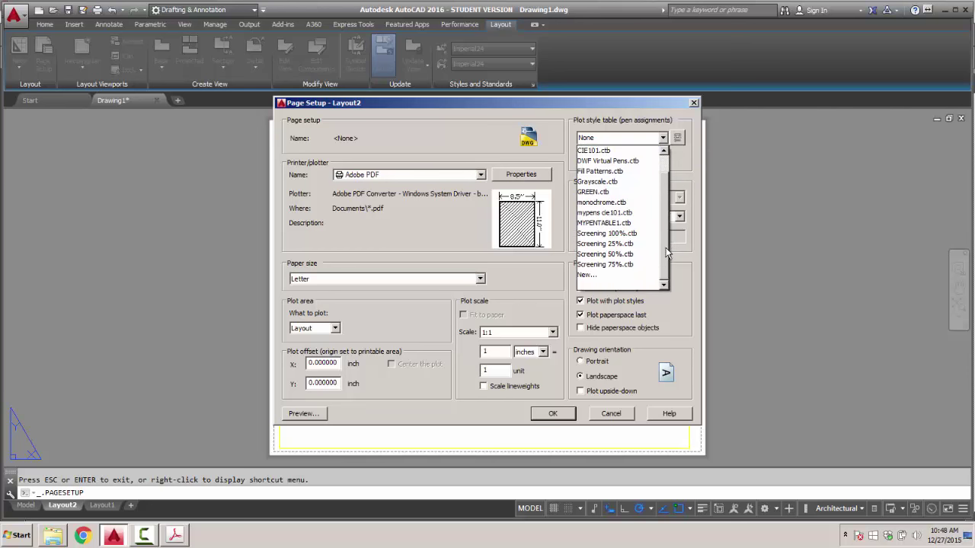
{"action": "left_click", "coordinate": [590, 276]}
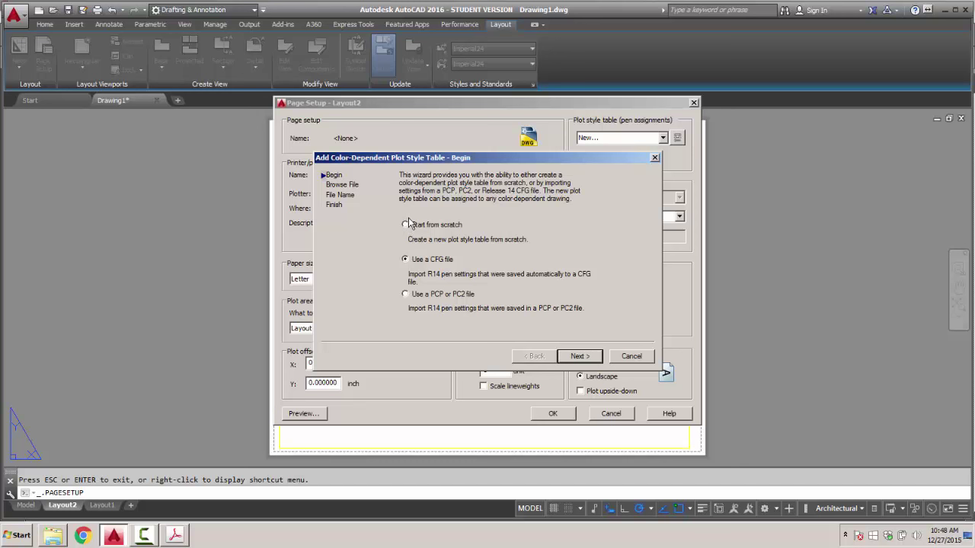
{"action": "left_click", "coordinate": [405, 225]}
{"action": "left_click", "coordinate": [590, 358]}
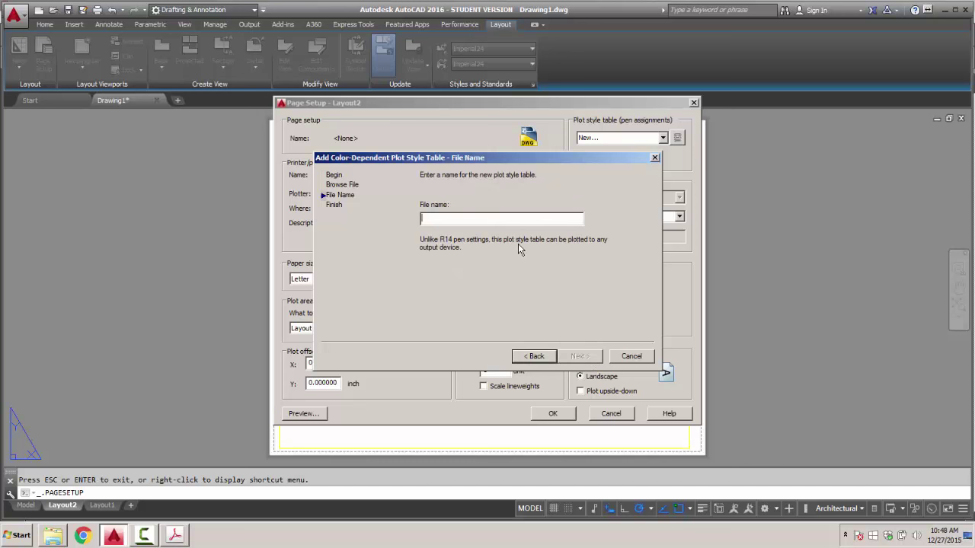
{"action": "type", "text": "CIE101"}
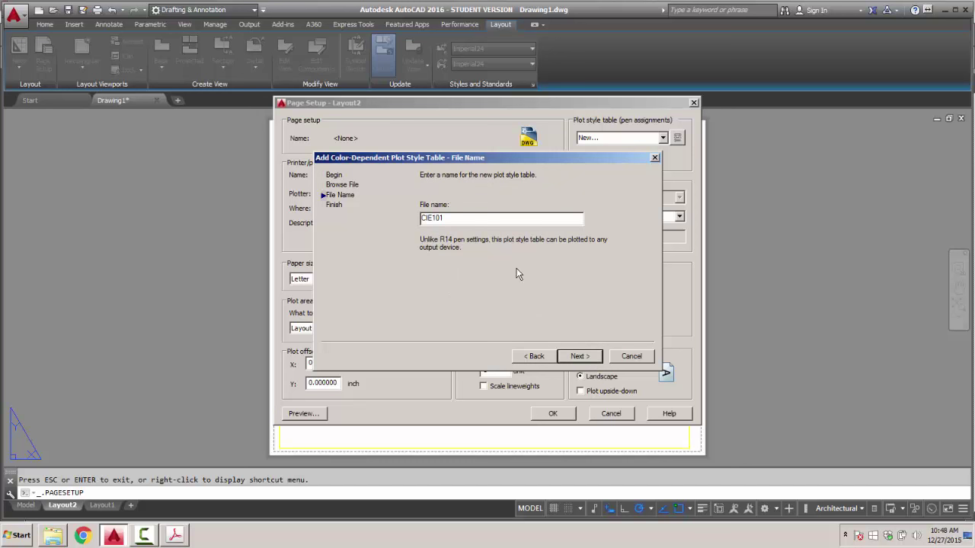
{"action": "type", "text": " 16"}
{"action": "key", "text": "Return"}
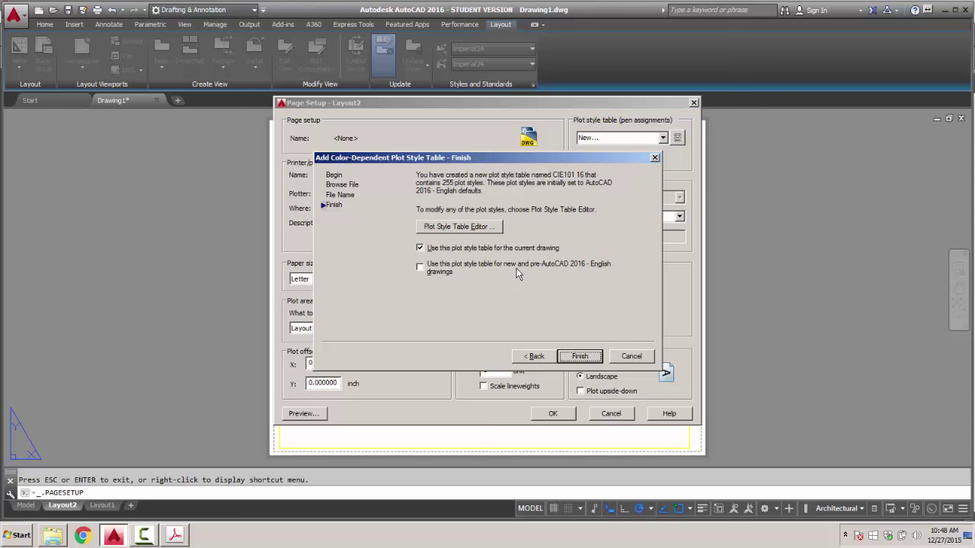
{"action": "left_click", "coordinate": [579, 356]}
Edit the CIE101 16 plot style table so Color 2 plots black with a 0.3500 mm lineweight, and save it.
{"action": "left_click", "coordinate": [675, 138]}
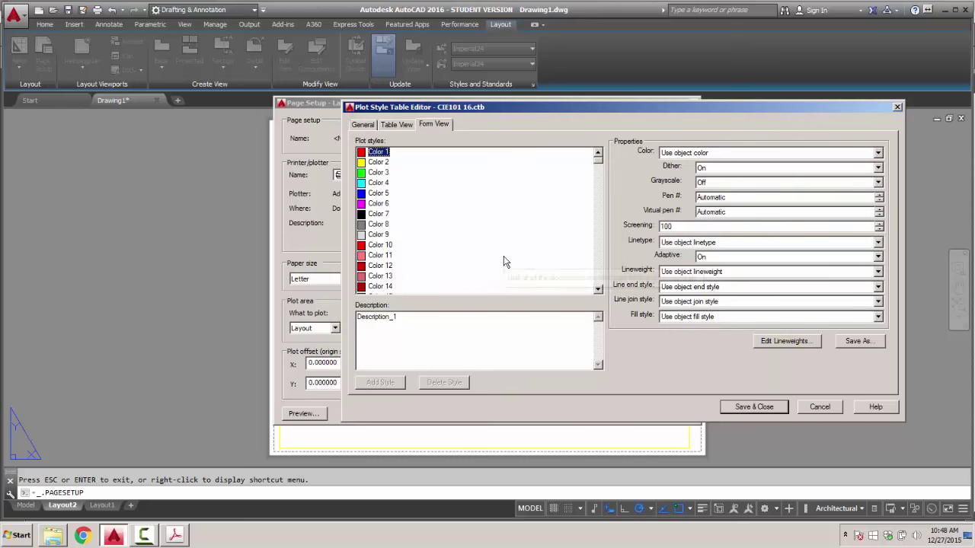
{"action": "left_click", "coordinate": [362, 163]}
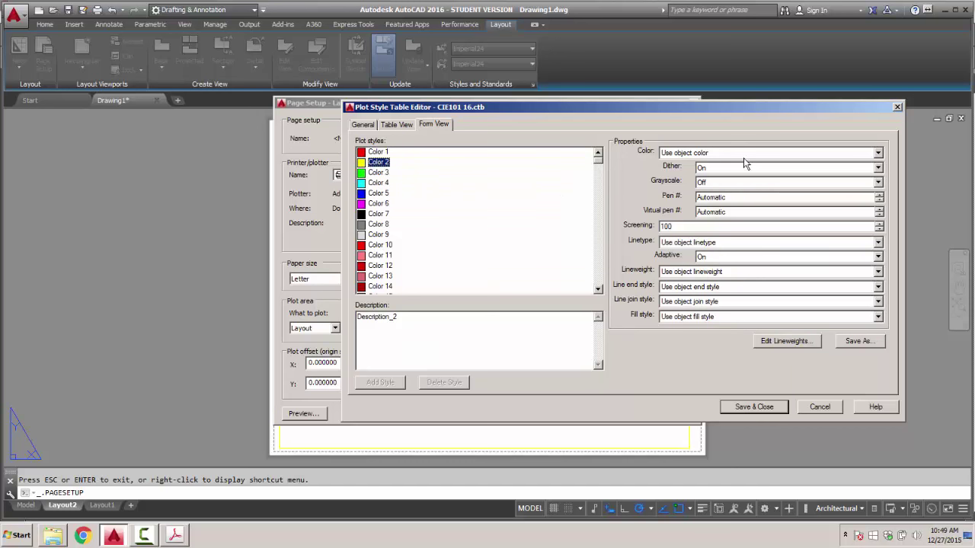
{"action": "left_click", "coordinate": [877, 153]}
{"action": "left_click", "coordinate": [782, 233]}
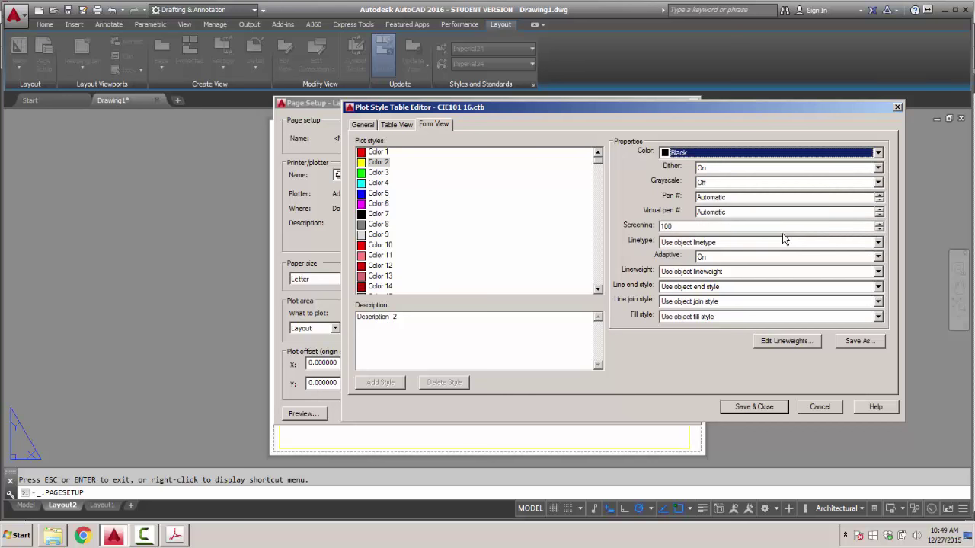
{"action": "left_click", "coordinate": [877, 272]}
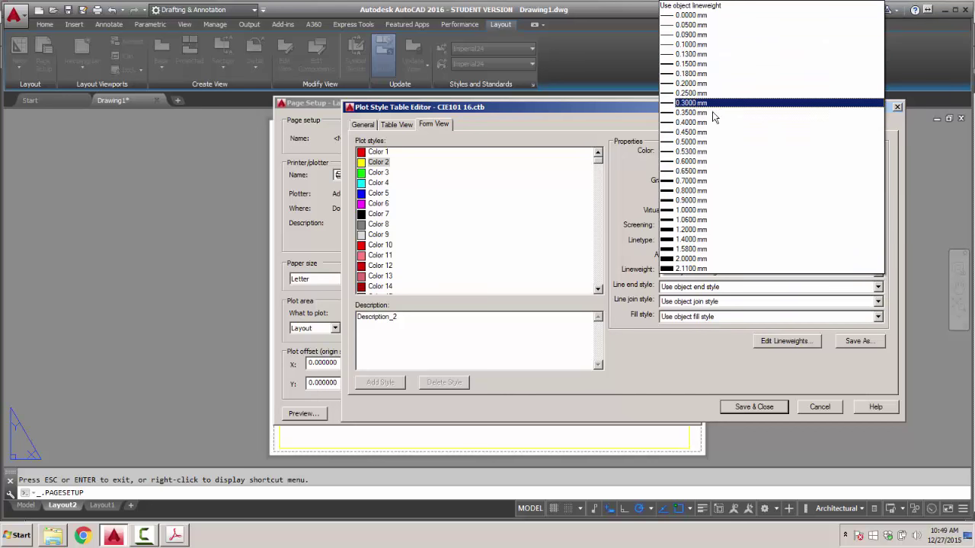
{"action": "left_click", "coordinate": [677, 115]}
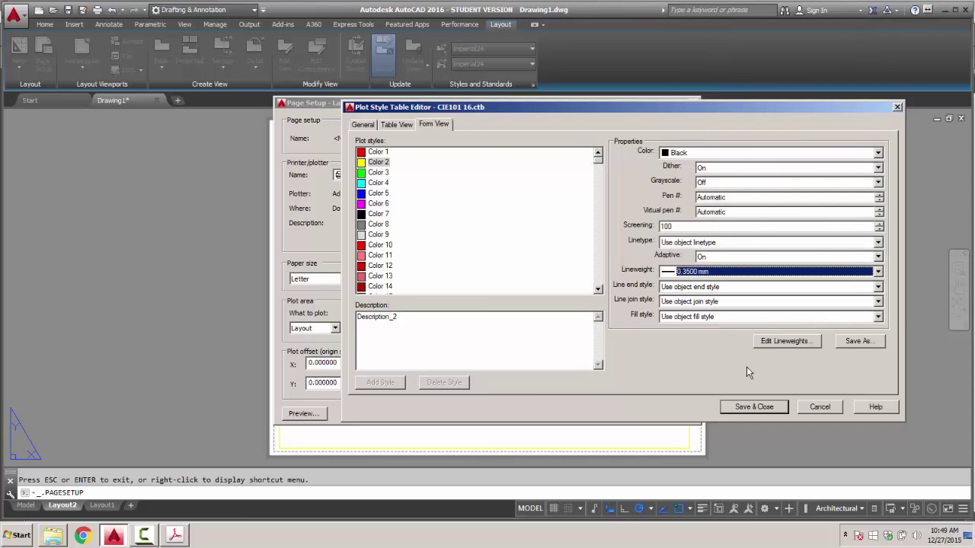
{"action": "left_click", "coordinate": [761, 407]}
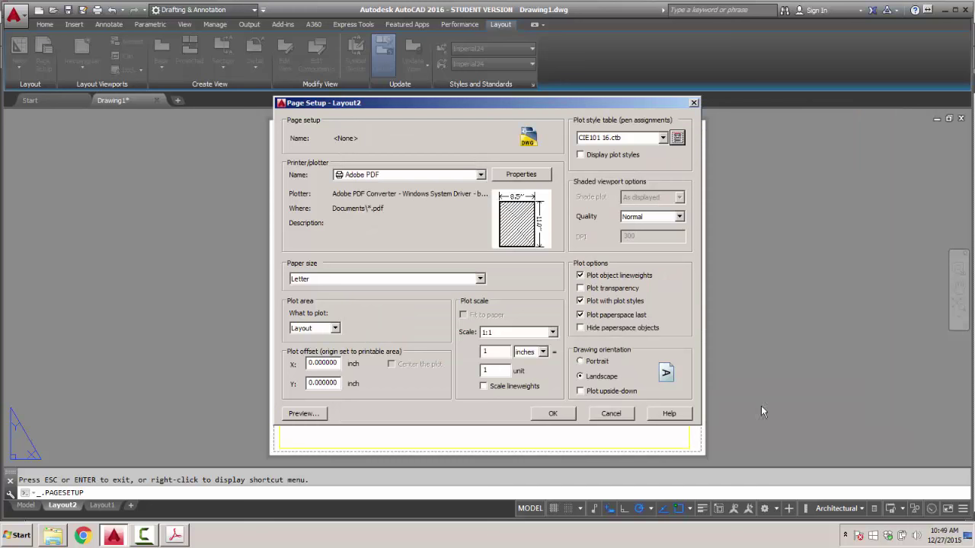
Preview Layout2 with the CIE101 16 plot styles, inspect the line thickness up close, and close the preview.
{"action": "left_click", "coordinate": [303, 415]}
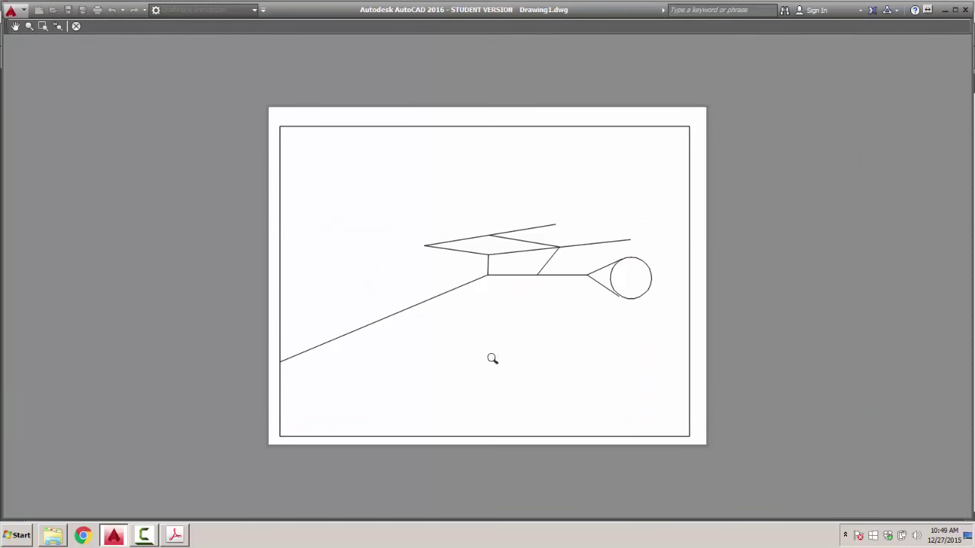
{"action": "scroll", "coordinate": [566, 256], "scroll_direction": "up", "scroll_amount": 3}
{"action": "scroll", "coordinate": [506, 271], "scroll_direction": "up", "scroll_amount": 2}
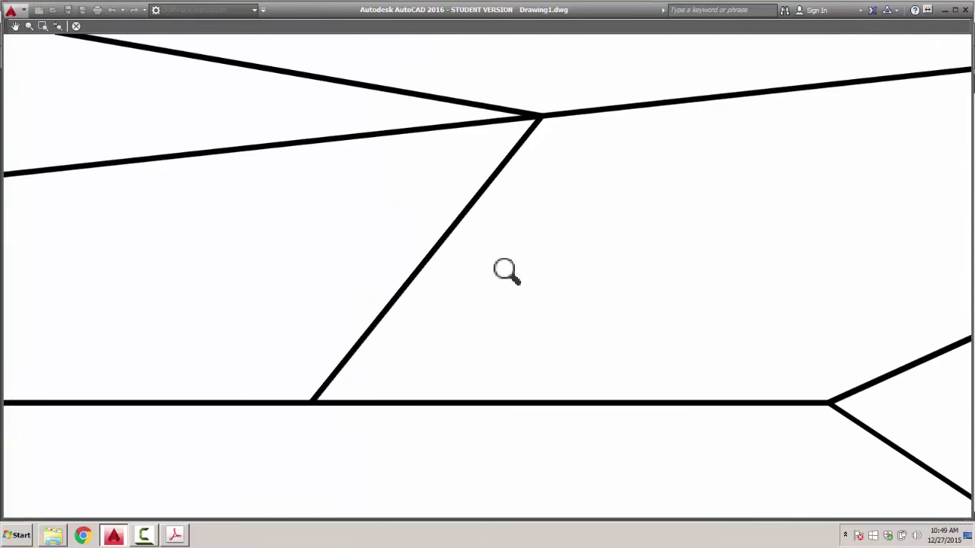
{"action": "scroll", "coordinate": [507, 271], "scroll_direction": "down", "scroll_amount": 3}
{"action": "scroll", "coordinate": [512, 274], "scroll_direction": "down", "scroll_amount": 4}
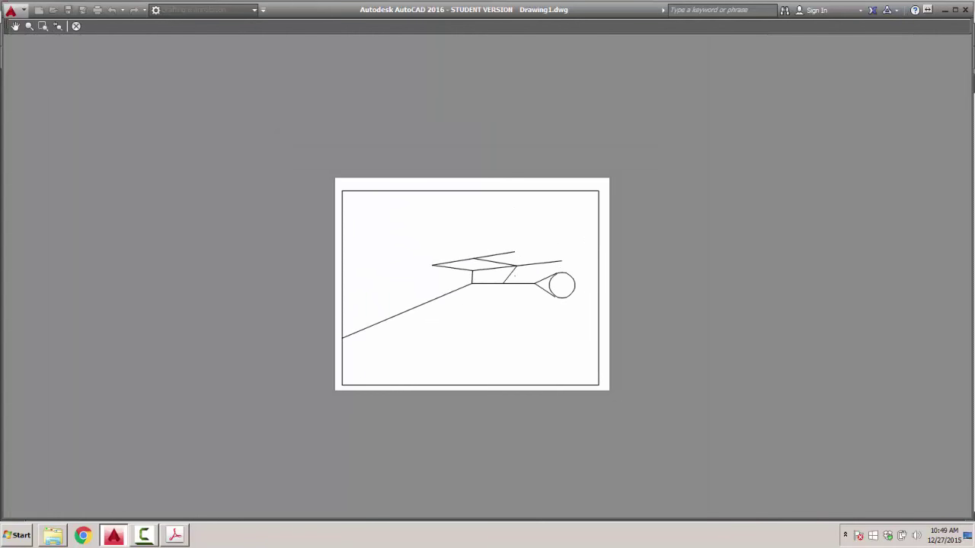
{"action": "scroll", "coordinate": [506, 277], "scroll_direction": "up", "scroll_amount": 1}
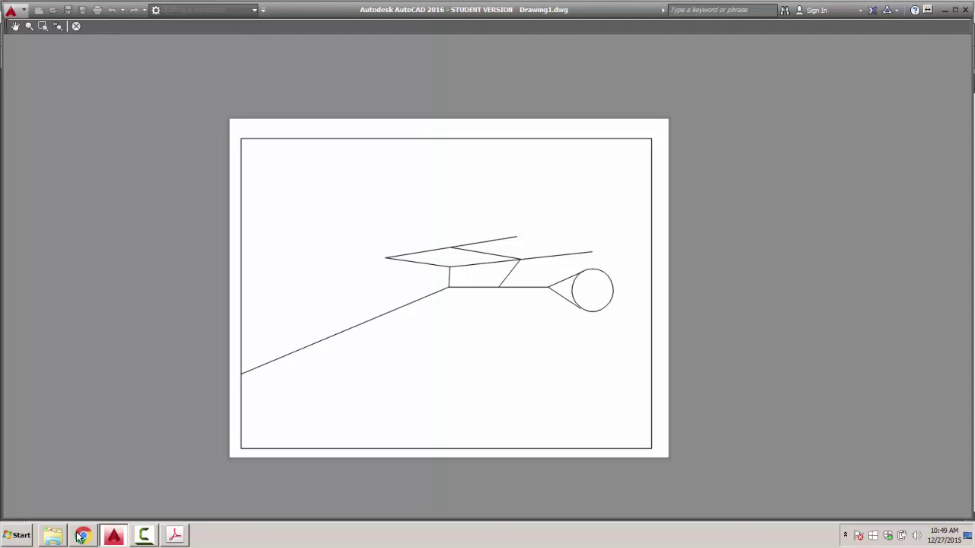
{"action": "left_click", "coordinate": [77, 26]}
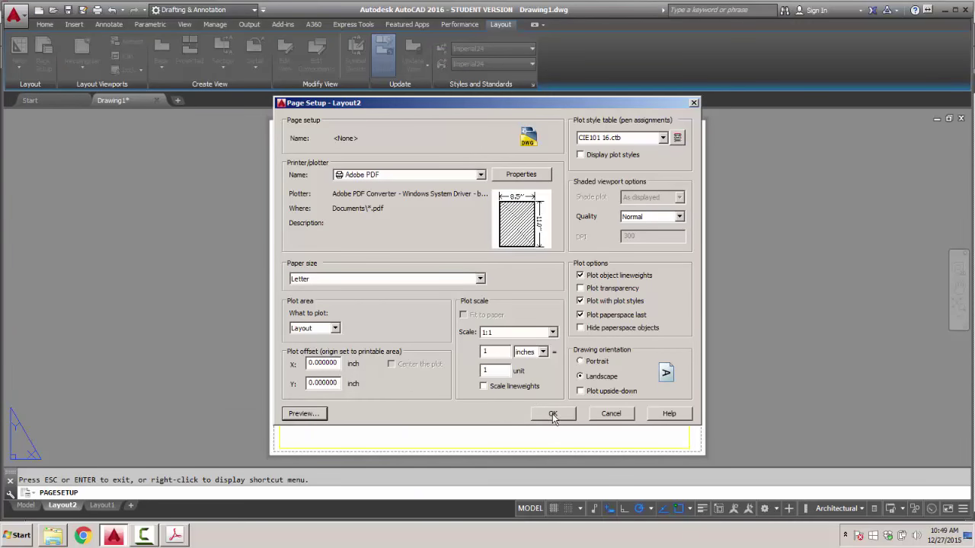
Cancel further changes to Layout2's page setup, close the Page Setup Manager, and return to model space.
{"action": "left_click", "coordinate": [609, 417]}
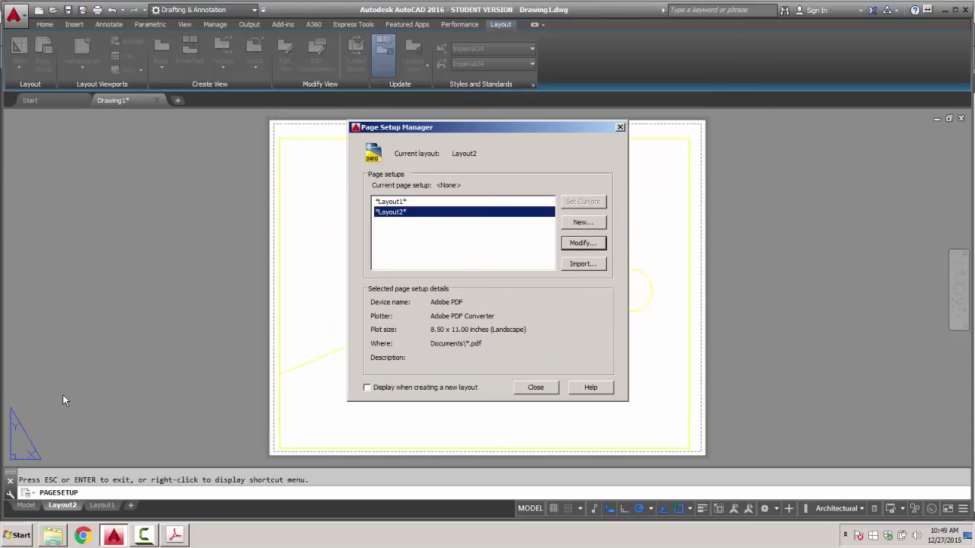
{"action": "left_click", "coordinate": [535, 388]}
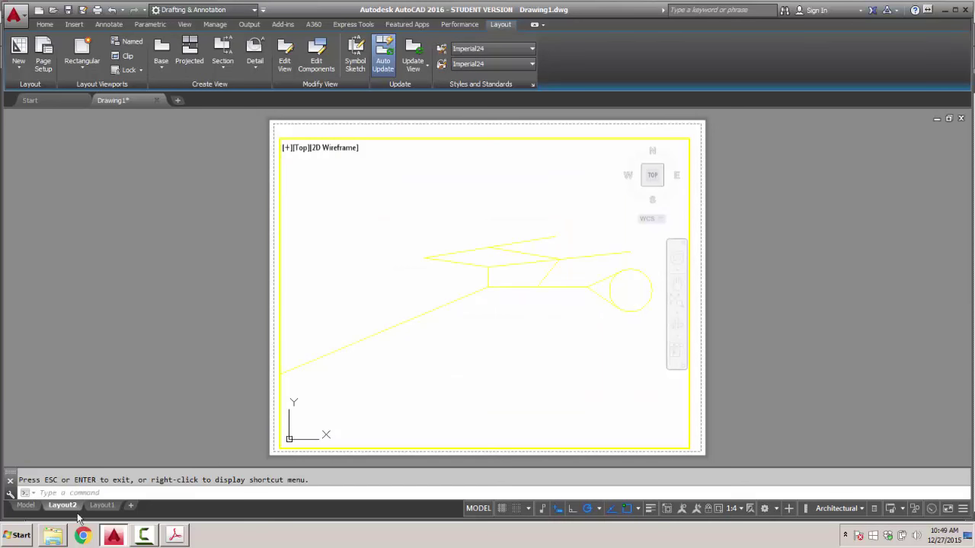
{"action": "left_click", "coordinate": [26, 506]}
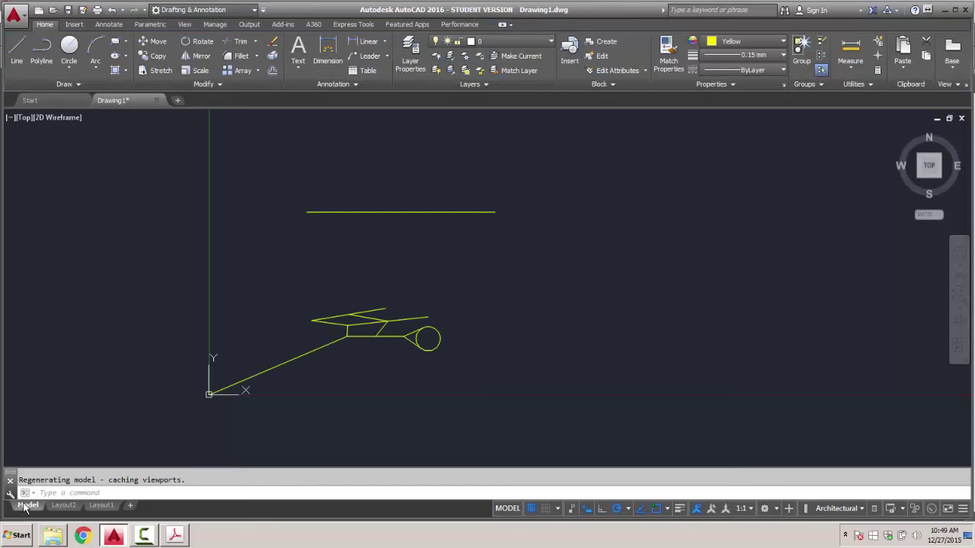
Set the current color to Red and draw a circle of about 2 1/4" radius above the long diagonal line.
{"action": "left_click", "coordinate": [723, 42]}
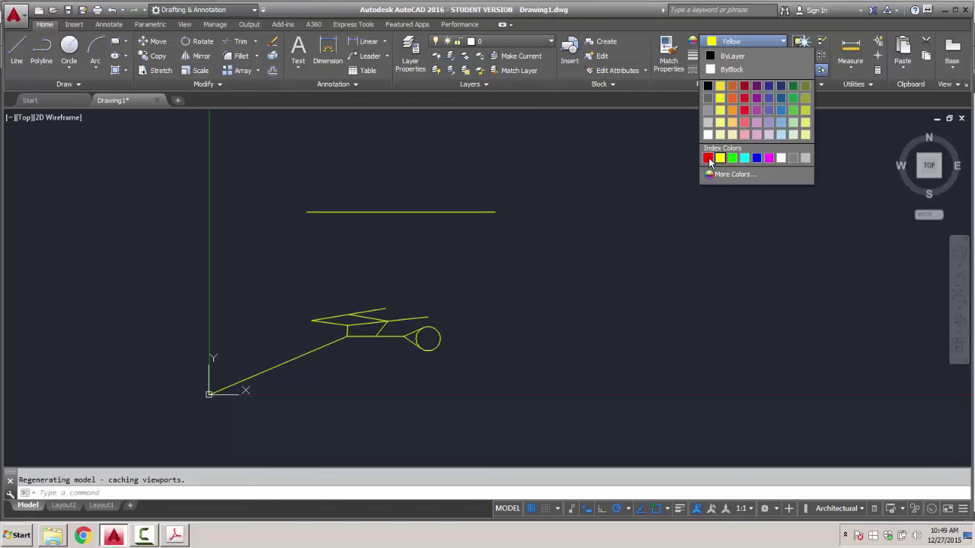
{"action": "left_click", "coordinate": [707, 158]}
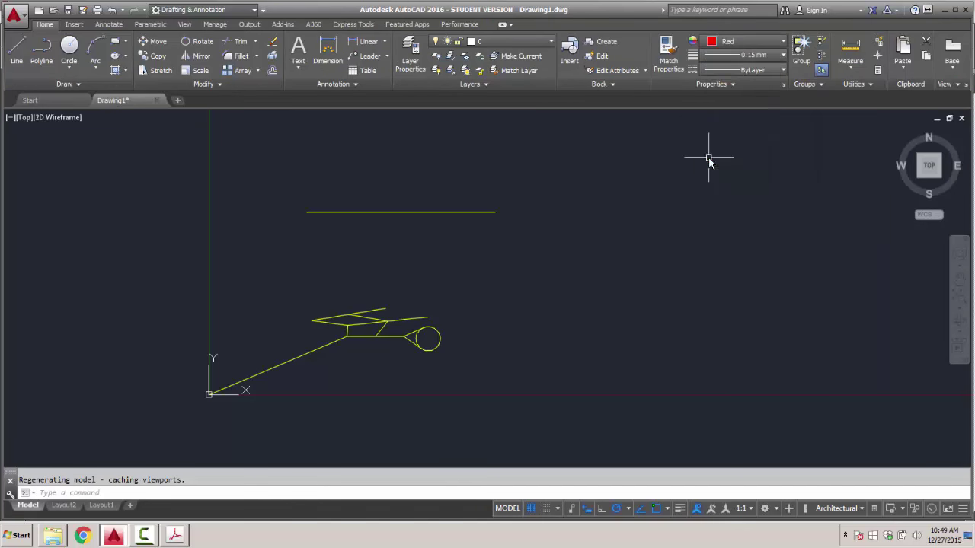
{"action": "left_click", "coordinate": [70, 49]}
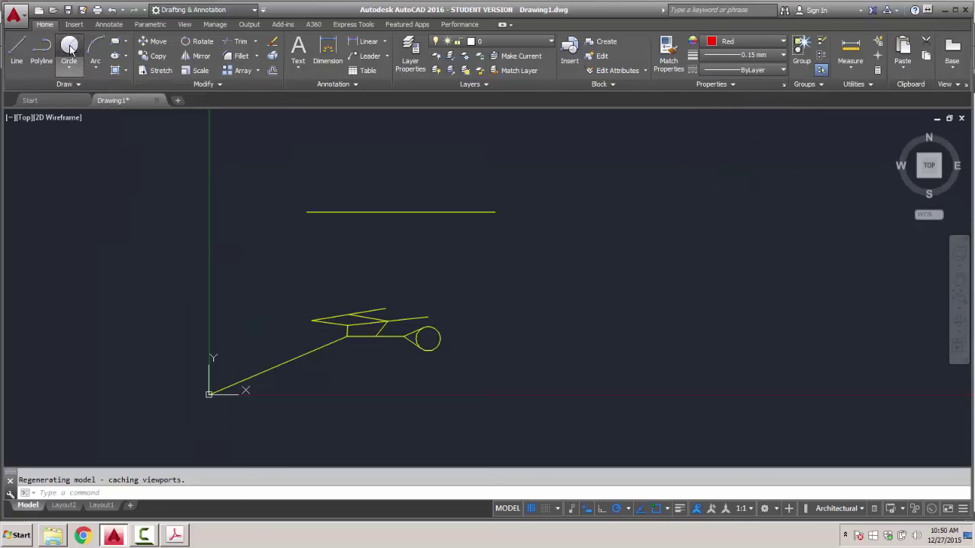
{"action": "left_click", "coordinate": [264, 342]}
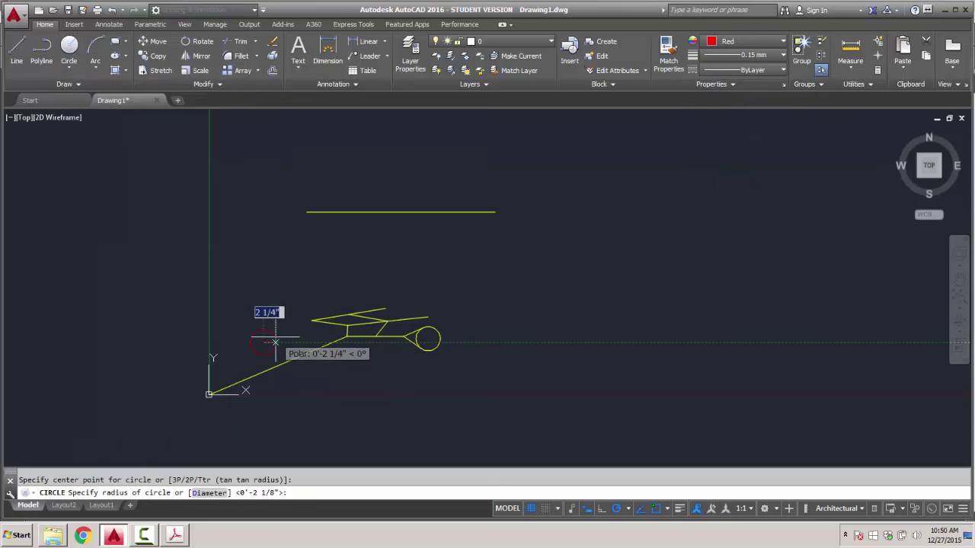
{"action": "left_click", "coordinate": [275, 343]}
Try to draw a Tan, Tan, Radius circle tangent to the red and yellow circles, defining the radius by two points.
{"action": "left_click", "coordinate": [68, 65]}
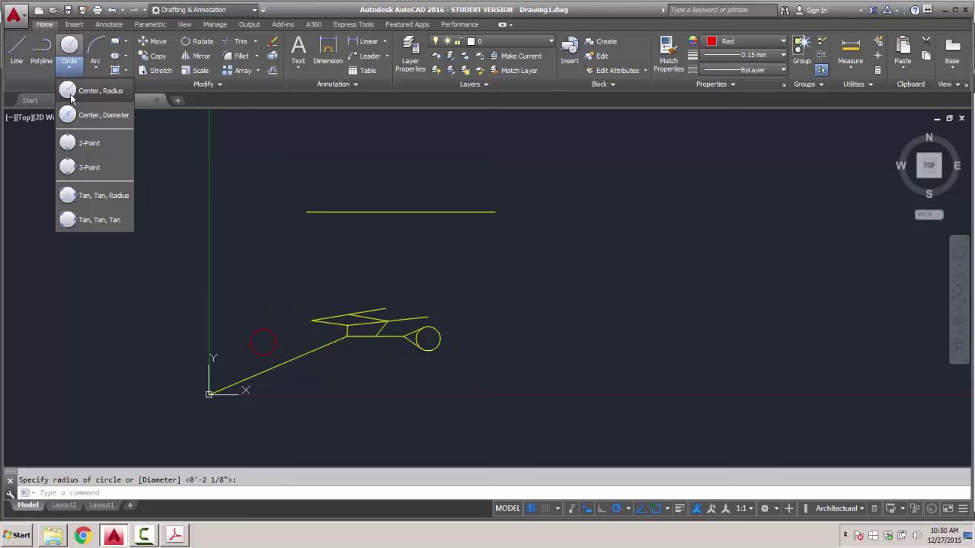
{"action": "left_click", "coordinate": [67, 200]}
{"action": "scroll", "coordinate": [325, 370], "scroll_direction": "up", "scroll_amount": 4}
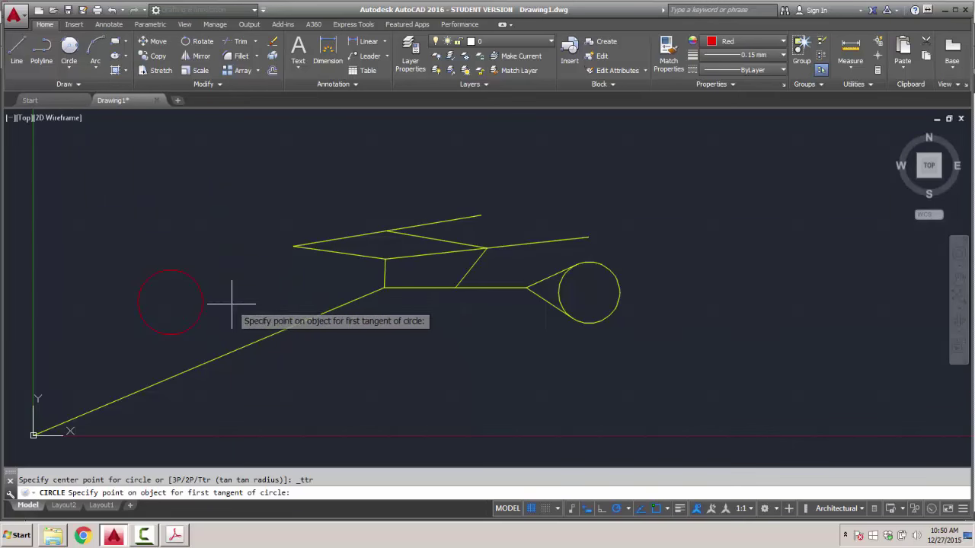
{"action": "left_click", "coordinate": [202, 306]}
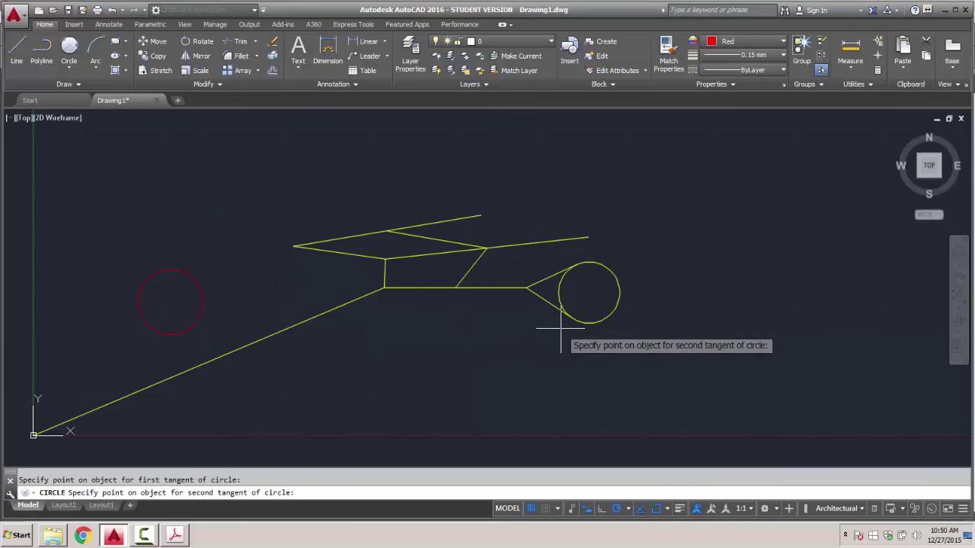
{"action": "left_click", "coordinate": [584, 322]}
{"action": "scroll", "coordinate": [421, 390], "scroll_direction": "down", "scroll_amount": 4}
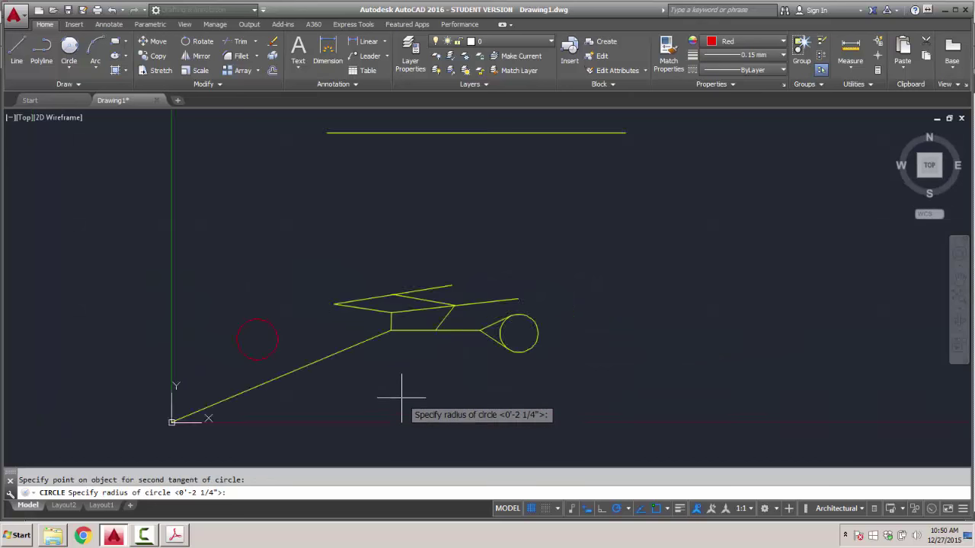
{"action": "left_click", "coordinate": [388, 460]}
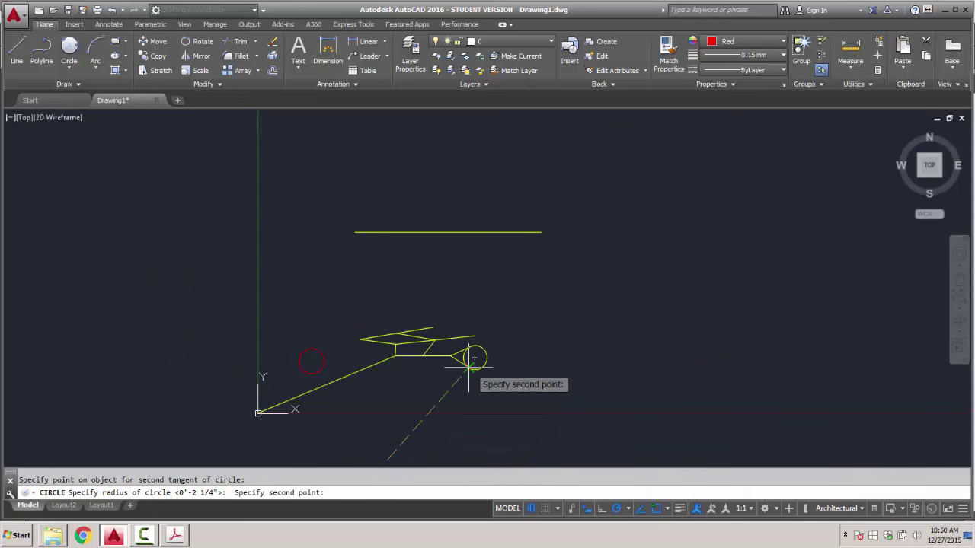
{"action": "middle_click_drag", "start_coordinate": [398, 374], "coordinate": [398, 252]}
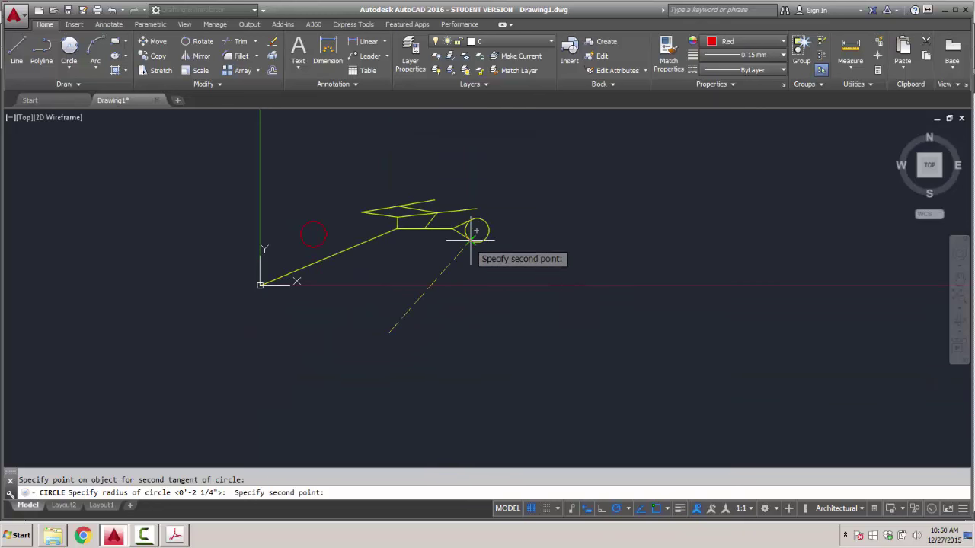
{"action": "left_click", "coordinate": [477, 330]}
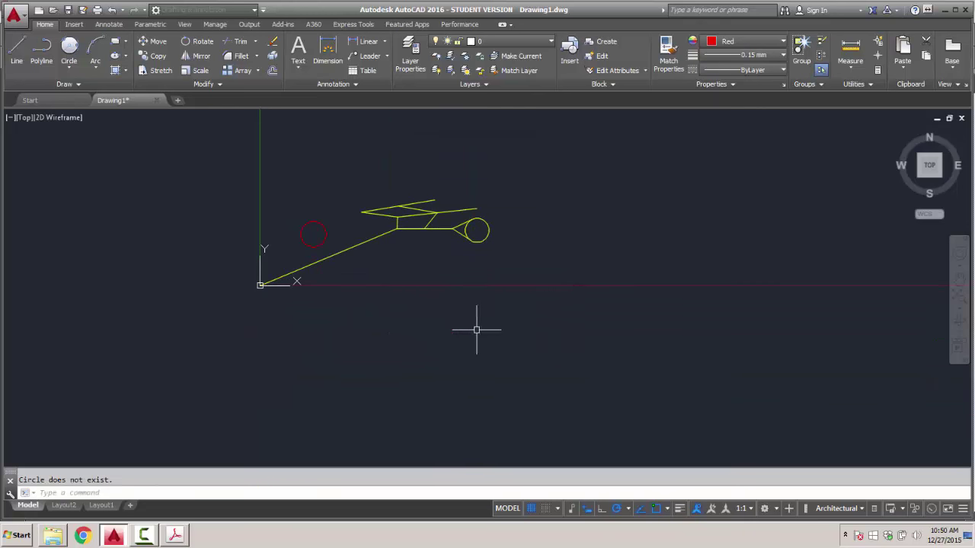
Draw a Tan, Tan, Radius circle tangent to the small red circle and the long diagonal line, defining the radius by two picked points.
{"action": "scroll", "coordinate": [461, 311], "scroll_direction": "down", "scroll_amount": 2}
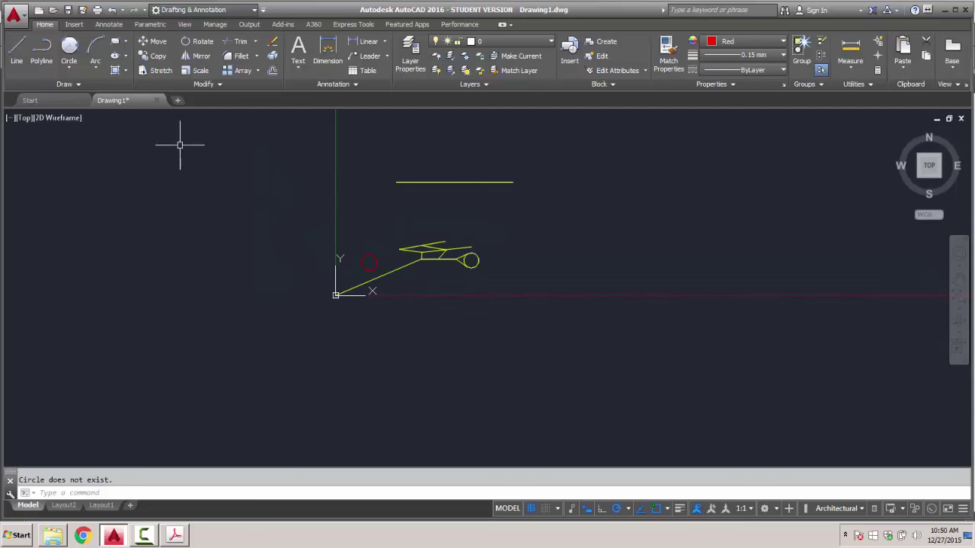
{"action": "left_click", "coordinate": [69, 61]}
{"action": "left_click", "coordinate": [173, 121]}
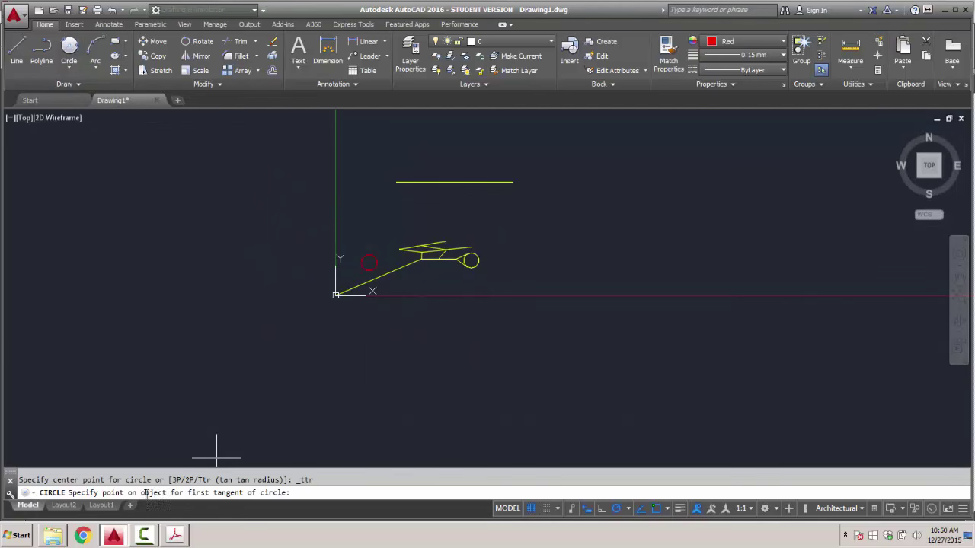
{"action": "left_click", "coordinate": [370, 266]}
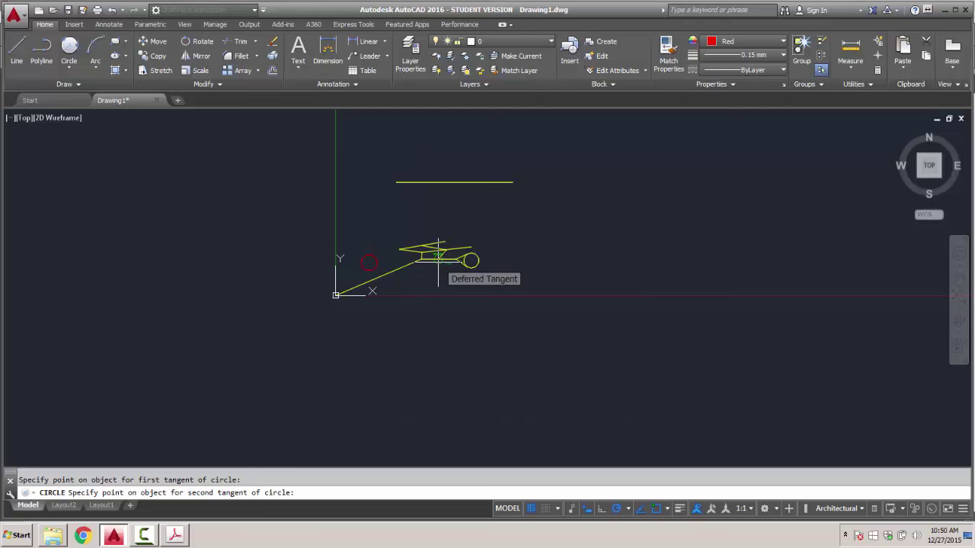
{"action": "left_click", "coordinate": [403, 265]}
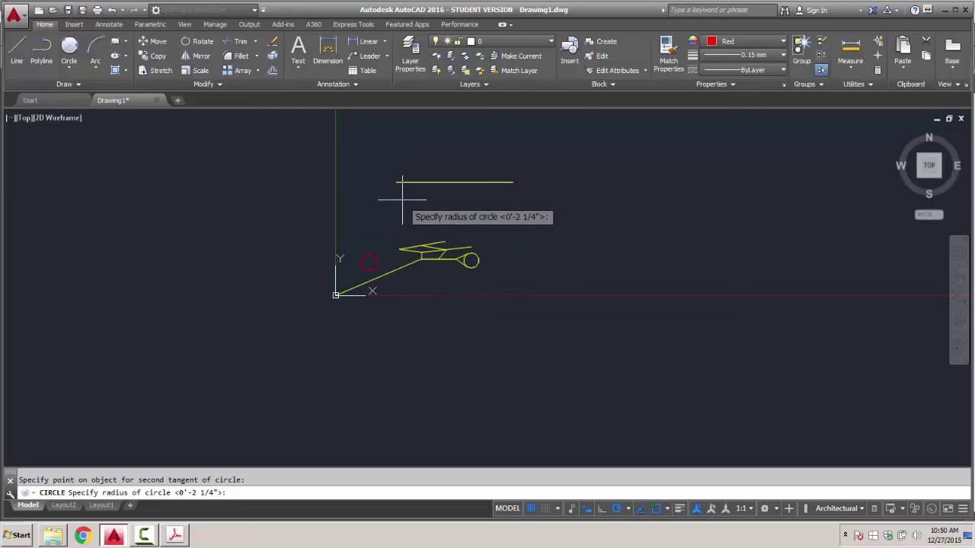
{"action": "left_click", "coordinate": [417, 320]}
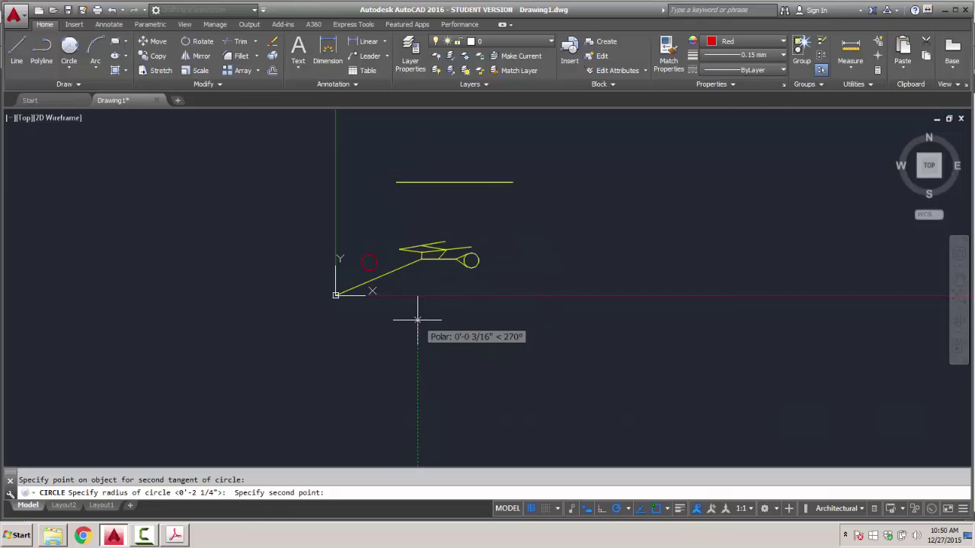
{"action": "left_click", "coordinate": [422, 260]}
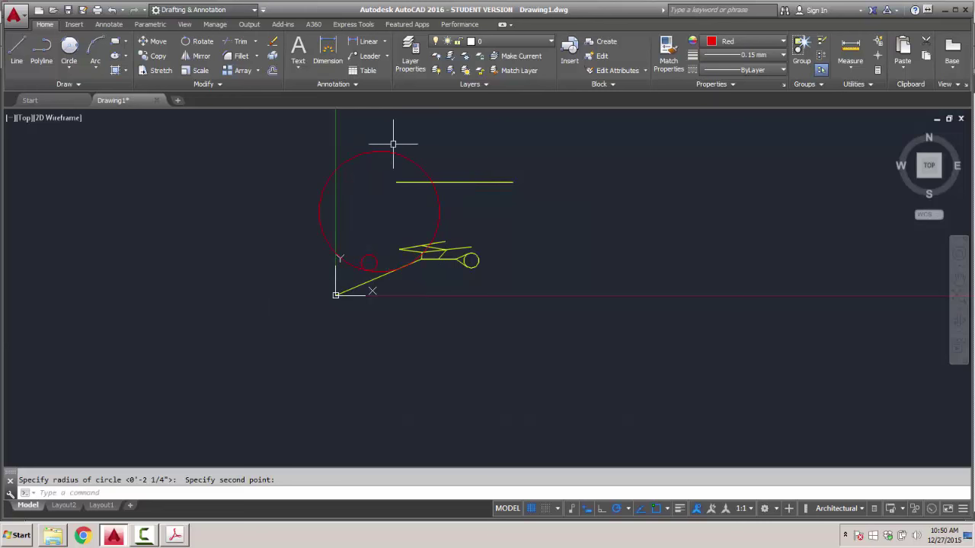
{"action": "scroll", "coordinate": [403, 171], "scroll_direction": "up", "scroll_amount": 4}
{"action": "scroll", "coordinate": [402, 171], "scroll_direction": "down", "scroll_amount": 2}
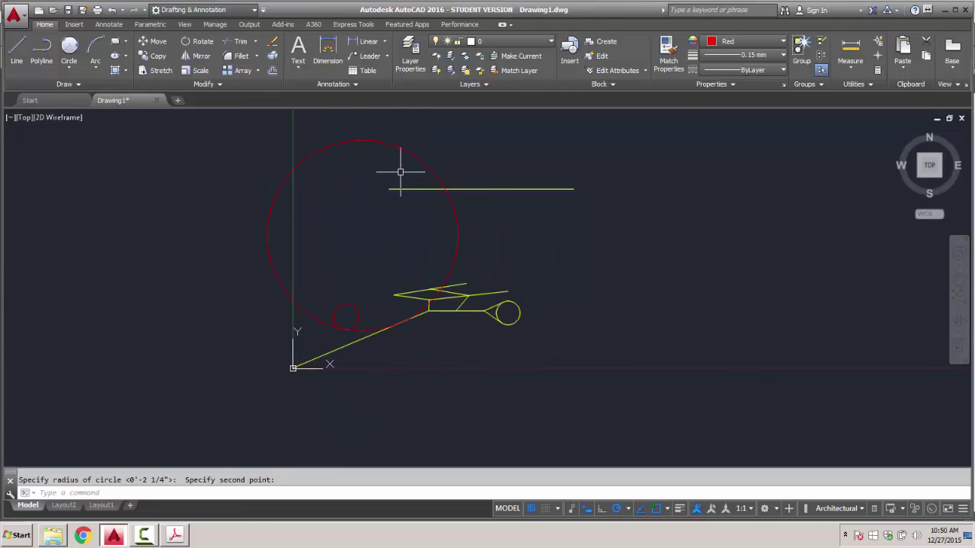
Preview a single-sheet plot of Layout2 with the red circles, and cancel the plot without printing.
{"action": "left_click", "coordinate": [67, 506]}
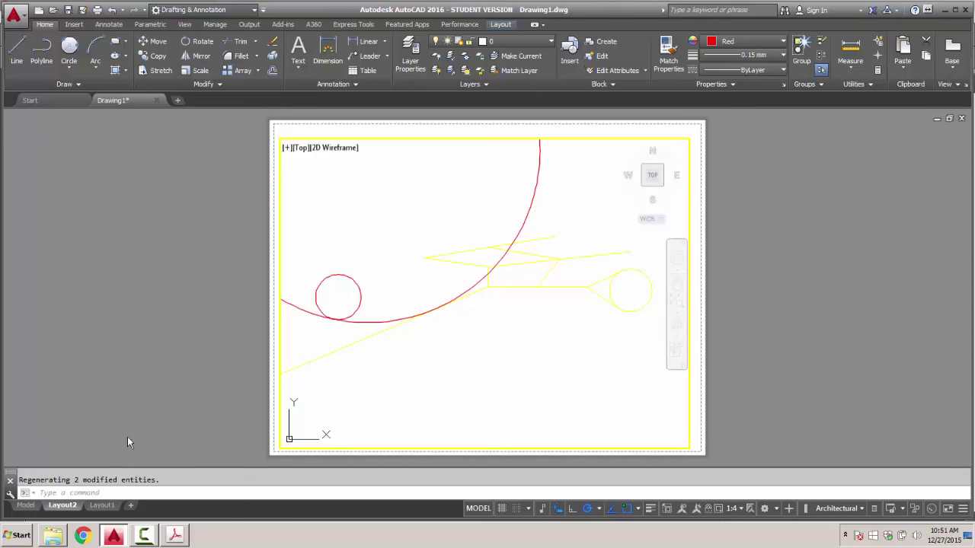
{"action": "right_click", "coordinate": [70, 508]}
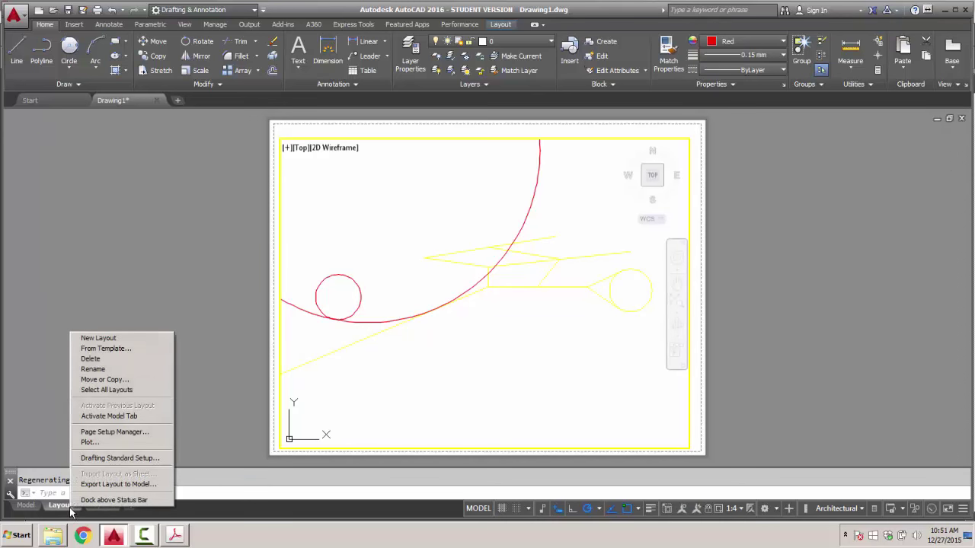
{"action": "left_click", "coordinate": [90, 442]}
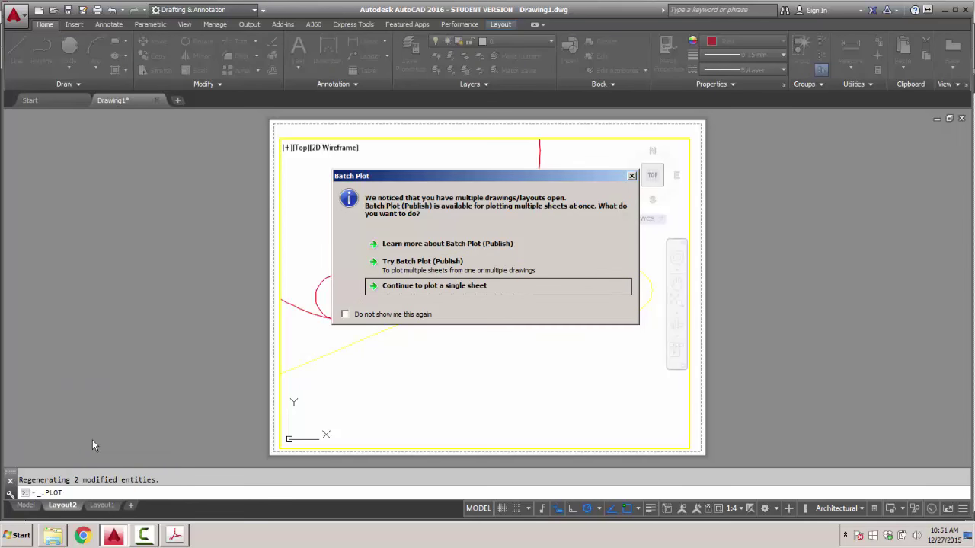
{"action": "left_click", "coordinate": [467, 287]}
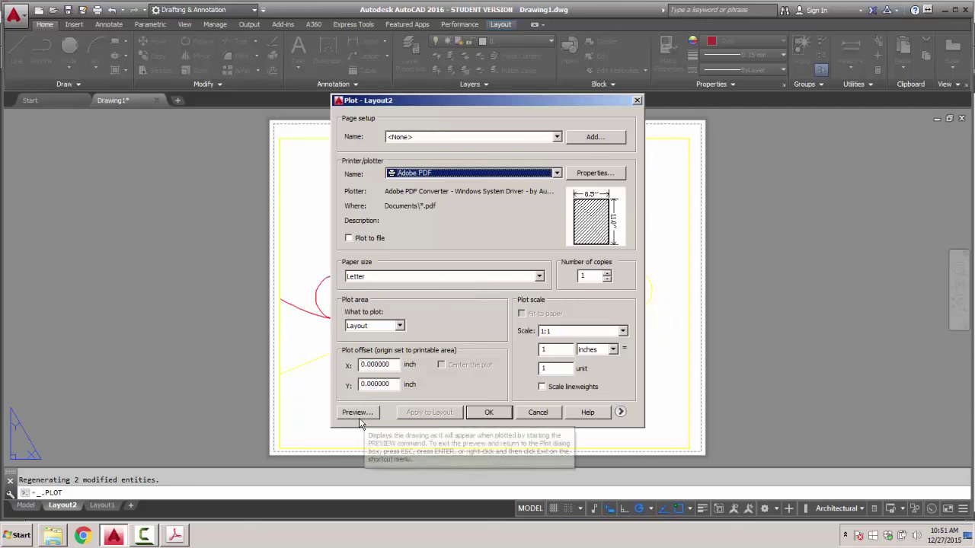
{"action": "left_click", "coordinate": [358, 414]}
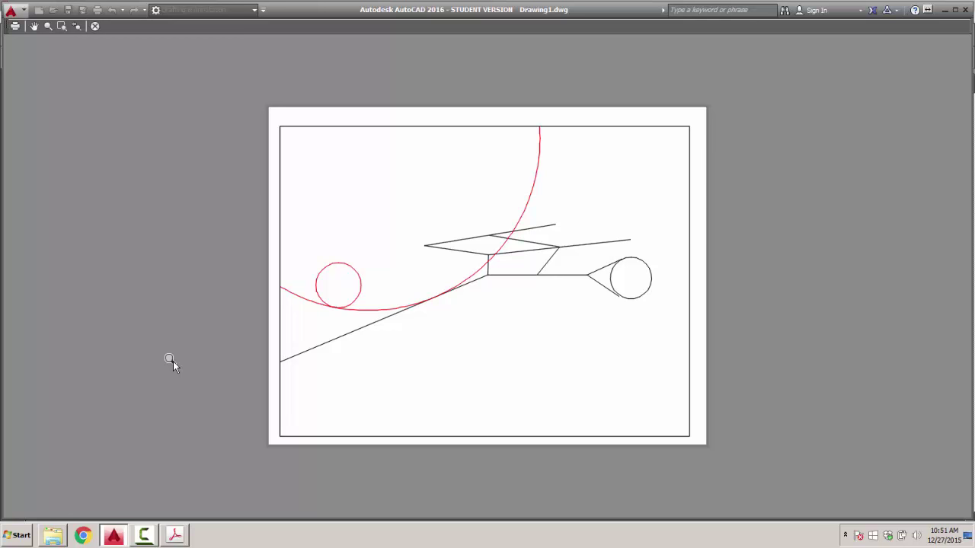
{"action": "left_click", "coordinate": [95, 26]}
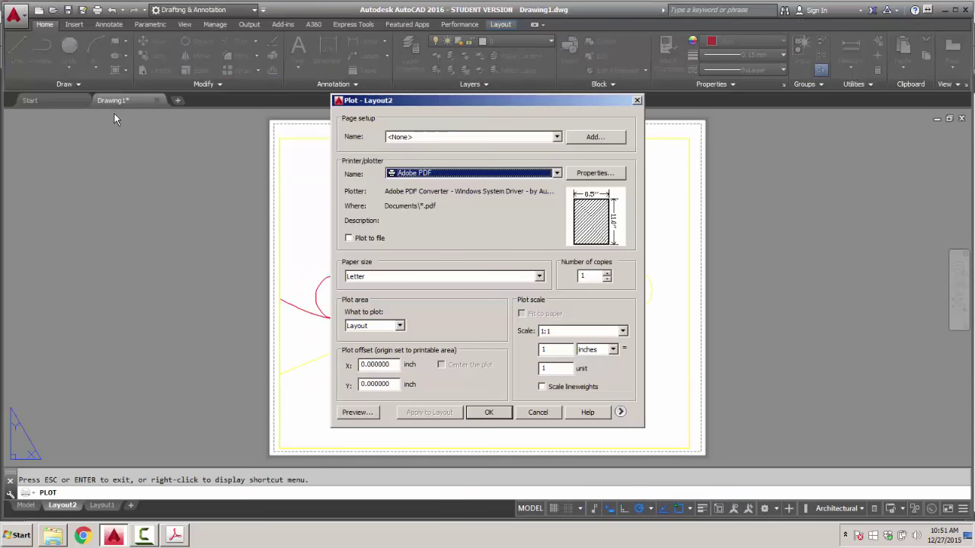
{"action": "left_click", "coordinate": [542, 411]}
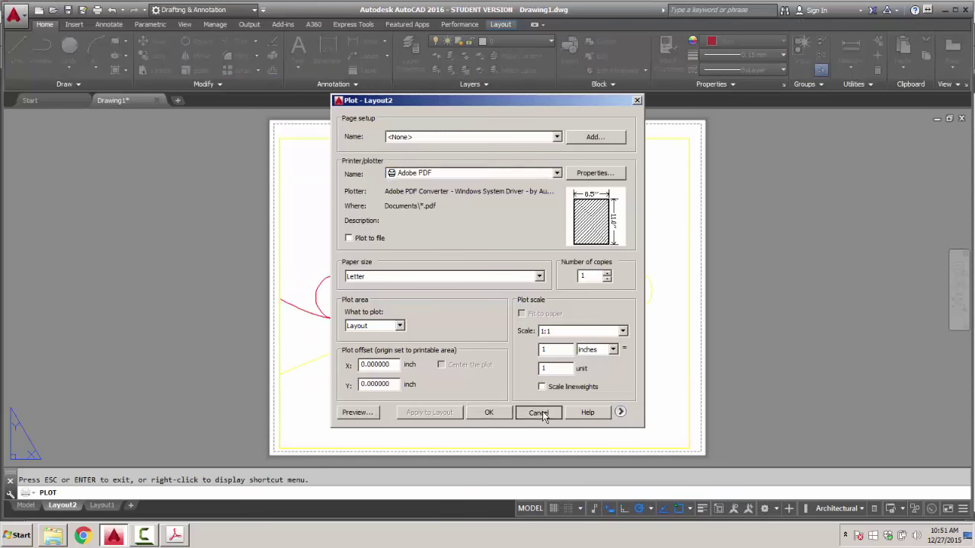
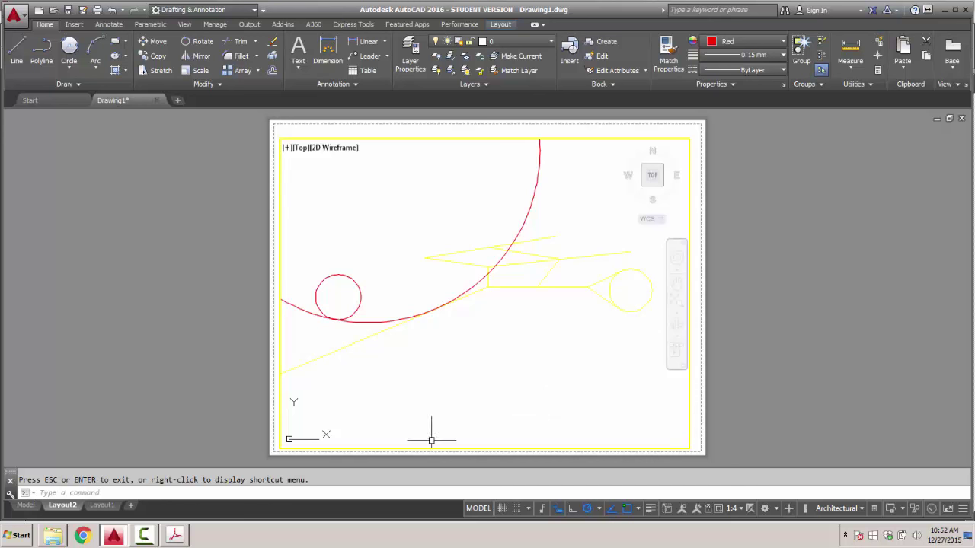
In model space, start a line at the vertex beside the small yellow circle and toggle object snap tracking off and on.
{"action": "left_click", "coordinate": [30, 504]}
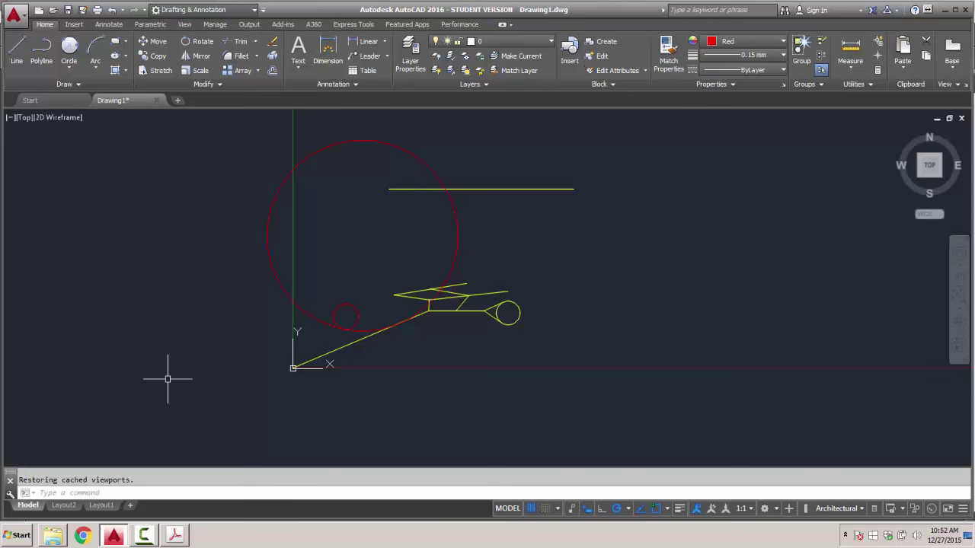
{"action": "left_click", "coordinate": [19, 47]}
{"action": "scroll", "coordinate": [474, 226], "scroll_direction": "up", "scroll_amount": 4}
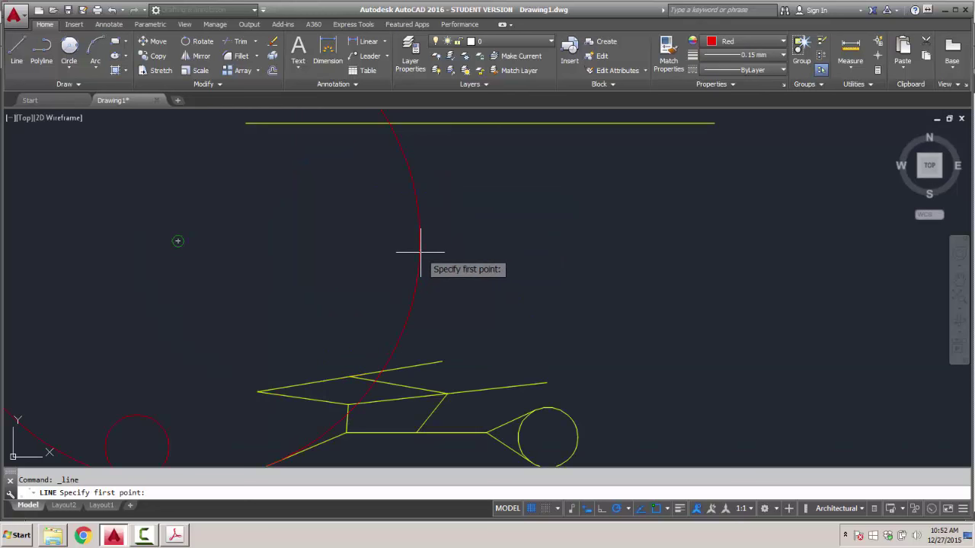
{"action": "scroll", "coordinate": [436, 255], "scroll_direction": "down", "scroll_amount": 2}
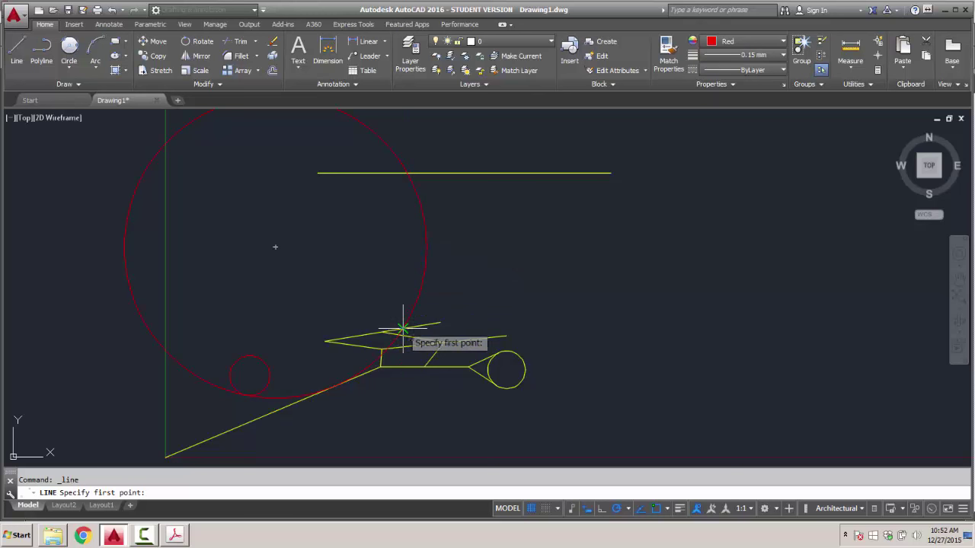
{"action": "left_click", "coordinate": [468, 367]}
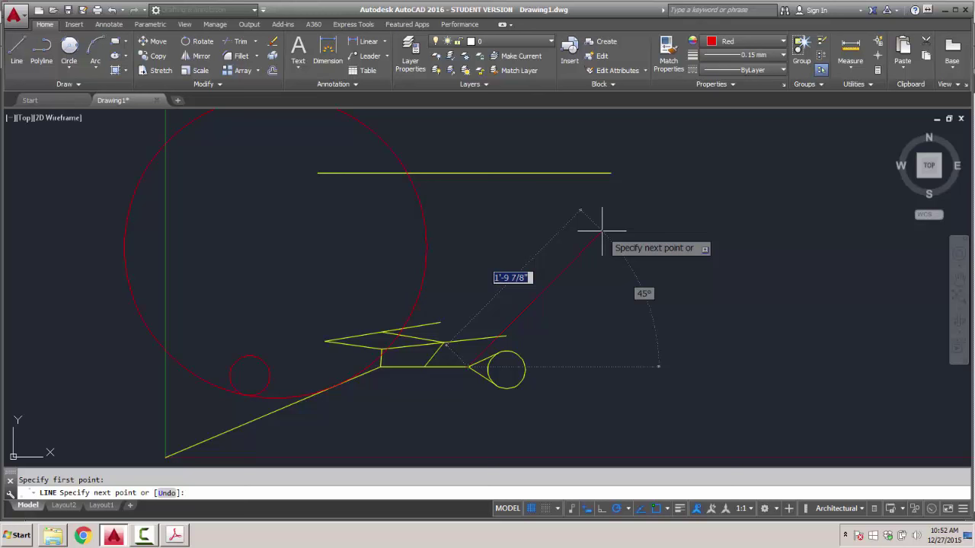
{"action": "left_click", "coordinate": [643, 510]}
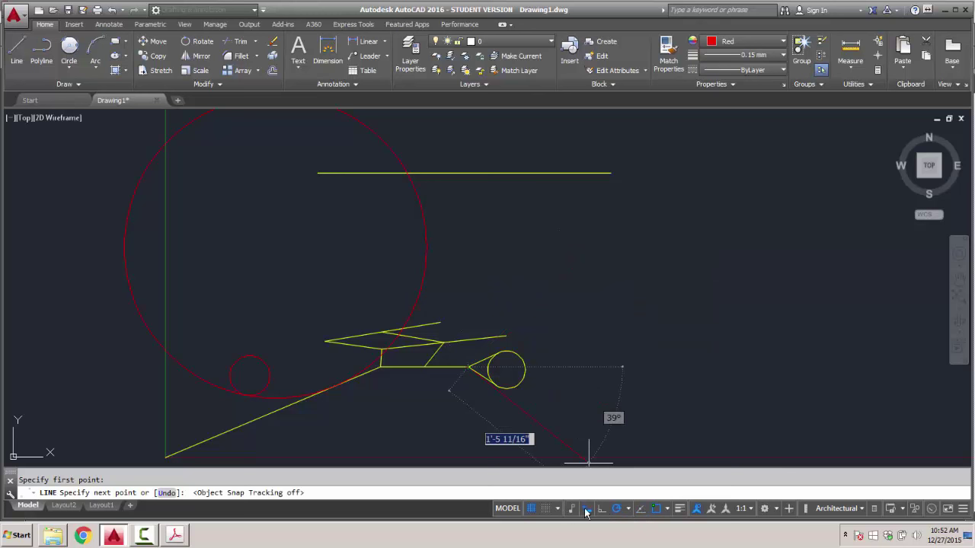
{"action": "left_click", "coordinate": [642, 510]}
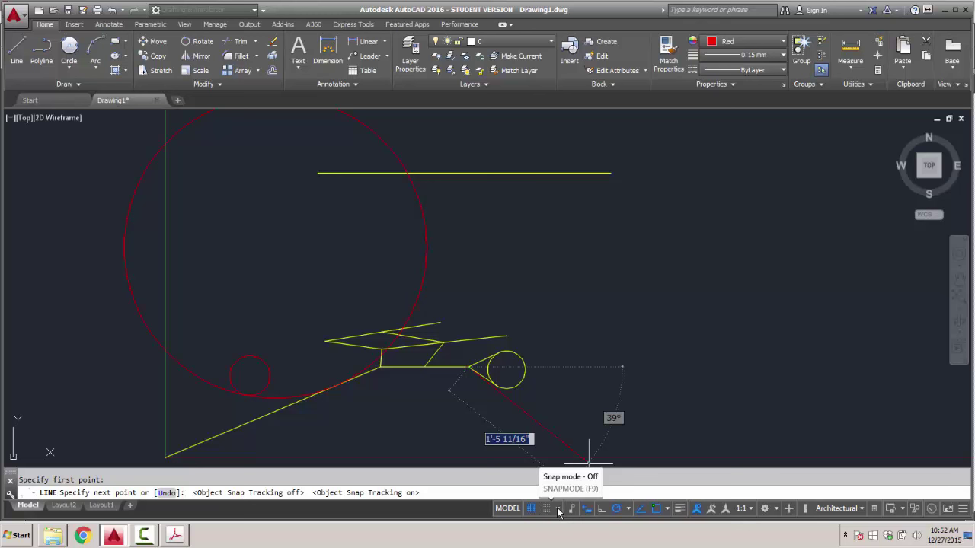
Set the polar tracking increment angle to 45 degrees, accept the tracking settings, and end the pending line.
{"action": "left_click", "coordinate": [627, 509]}
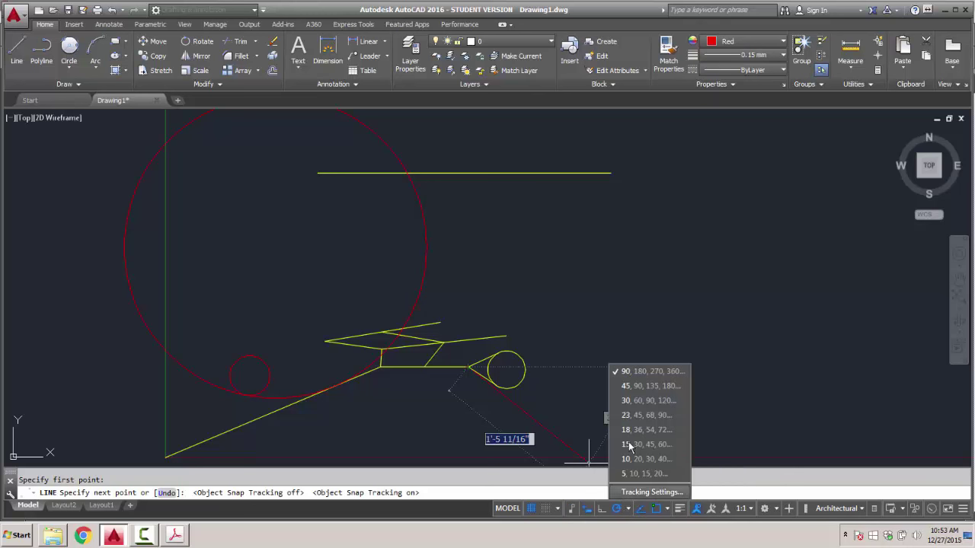
{"action": "left_click", "coordinate": [626, 388]}
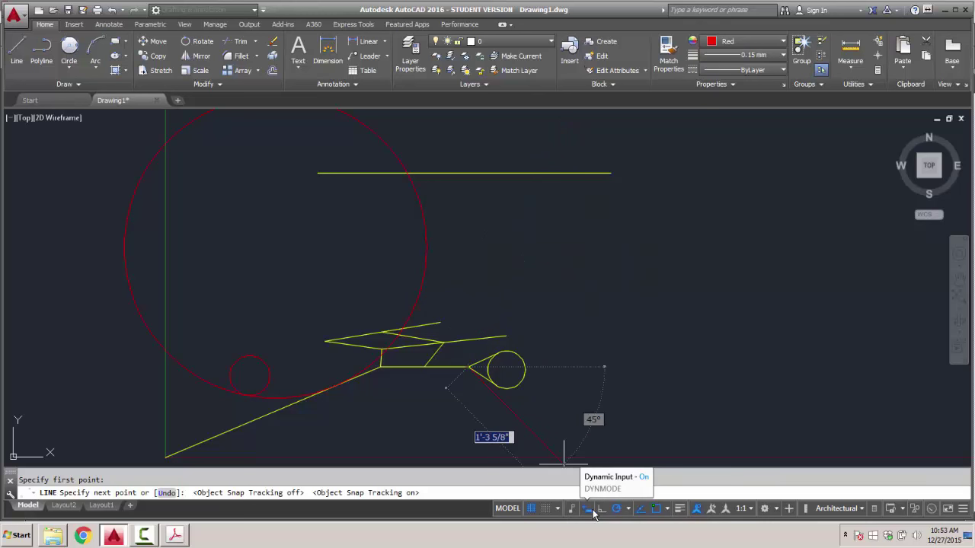
{"action": "left_click", "coordinate": [645, 514]}
{"action": "left_click", "coordinate": [645, 516]}
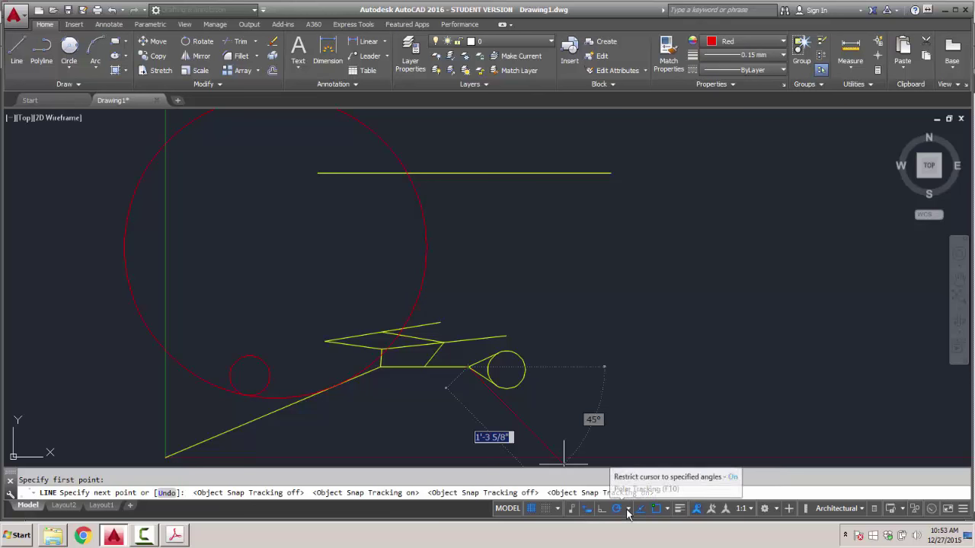
{"action": "left_click", "coordinate": [627, 509]}
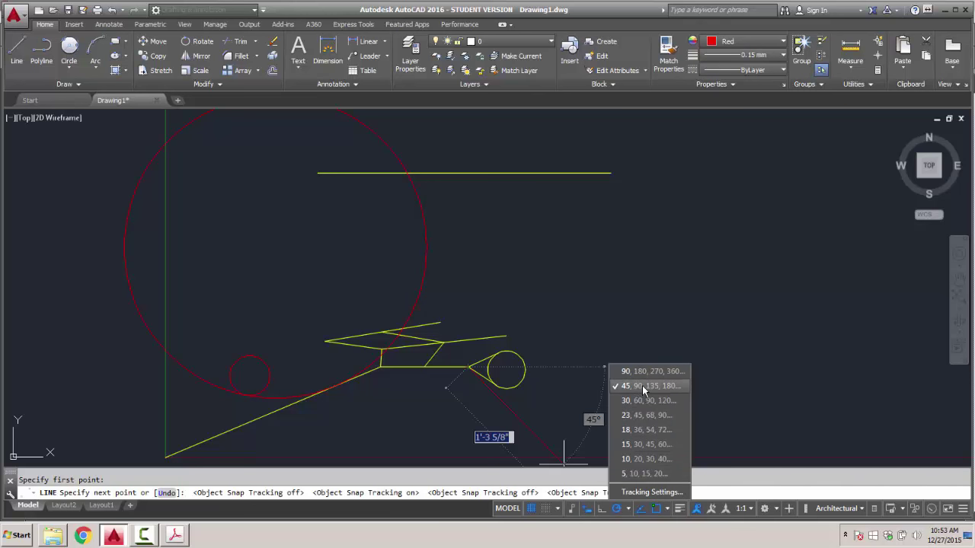
{"action": "left_click", "coordinate": [651, 492]}
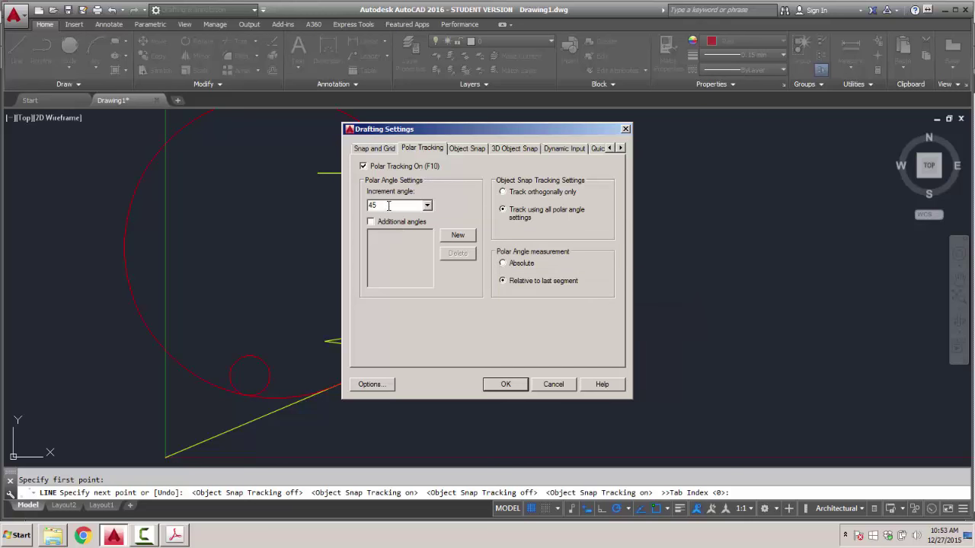
{"action": "left_click", "coordinate": [514, 390]}
{"action": "key", "text": "Return"}
{"action": "key", "text": "Return"}
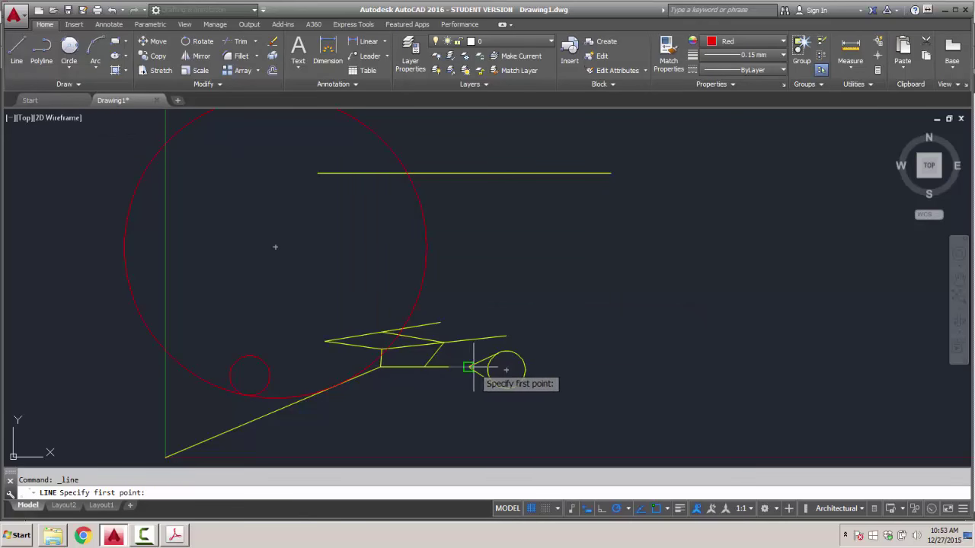
{"action": "left_click", "coordinate": [470, 367]}
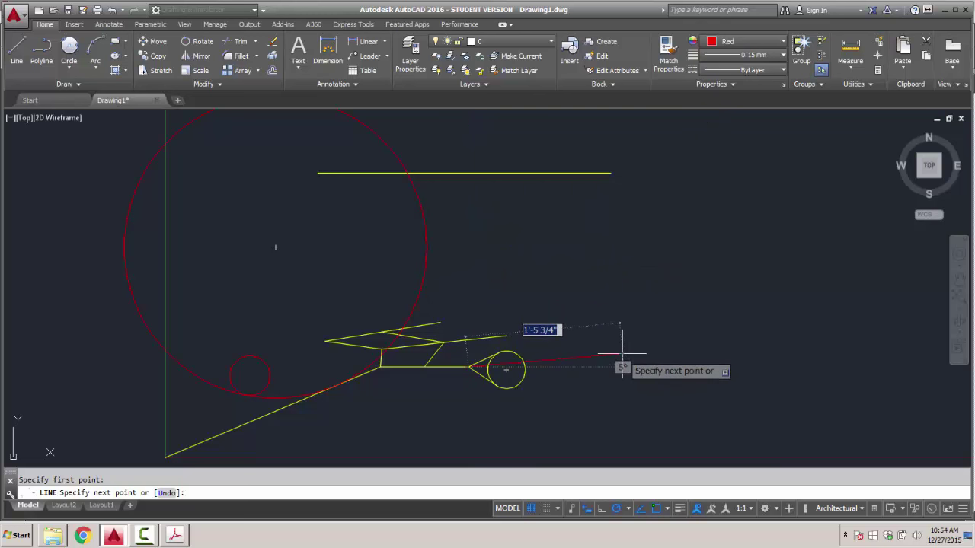
{"action": "key", "text": "Return"}
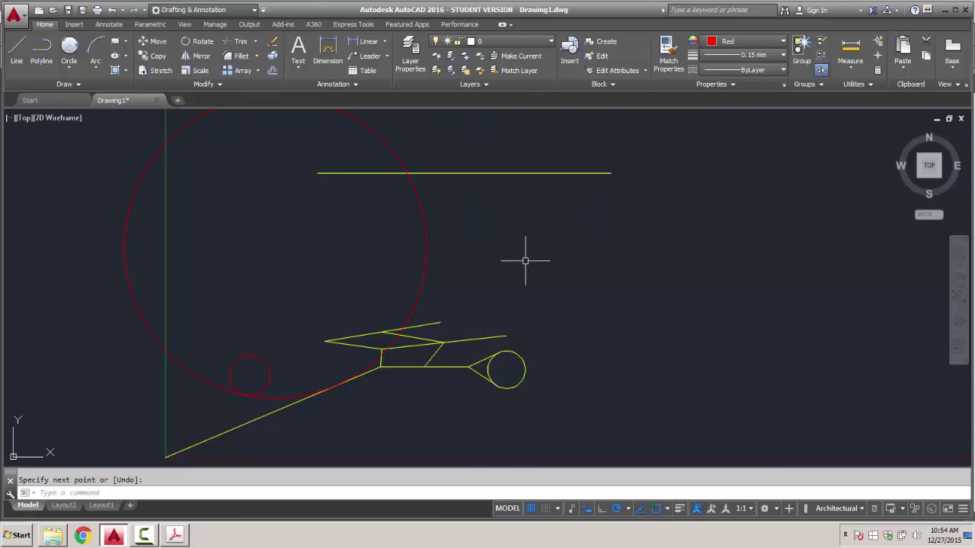
Draw a vertical red line downward, starting 10" beyond the right end of the horizontal yellow line along its extension.
{"action": "left_click", "coordinate": [17, 52]}
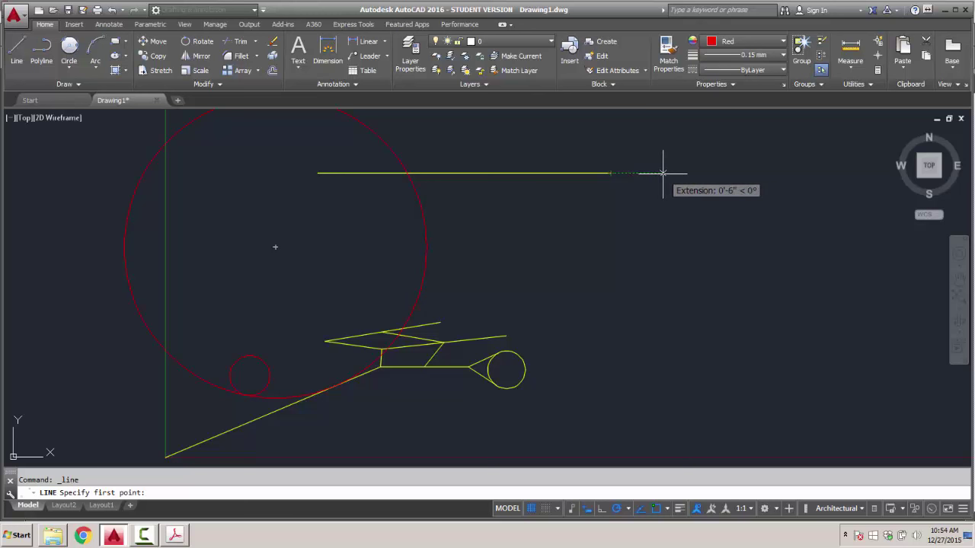
{"action": "type", "text": "1"}
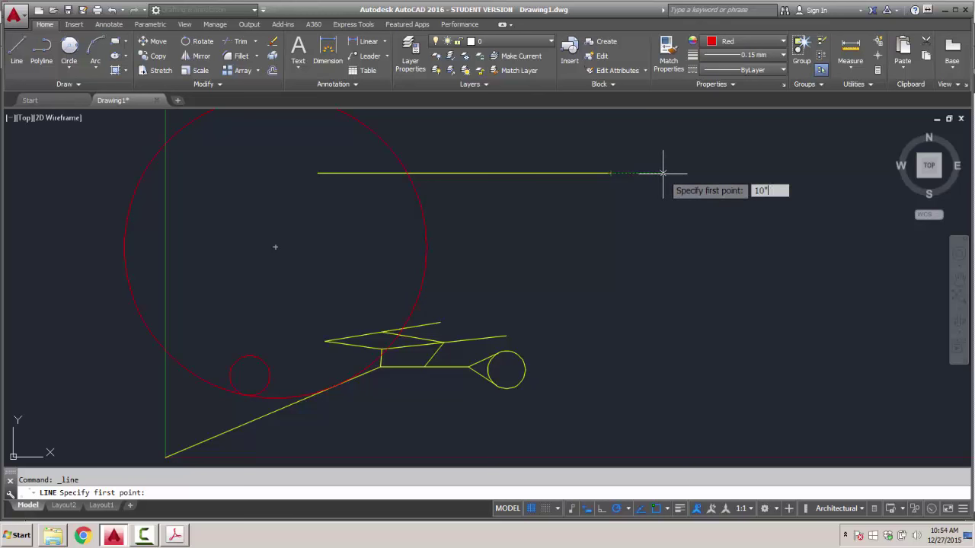
{"action": "type", "text": "0\""}
{"action": "key", "text": "Return"}
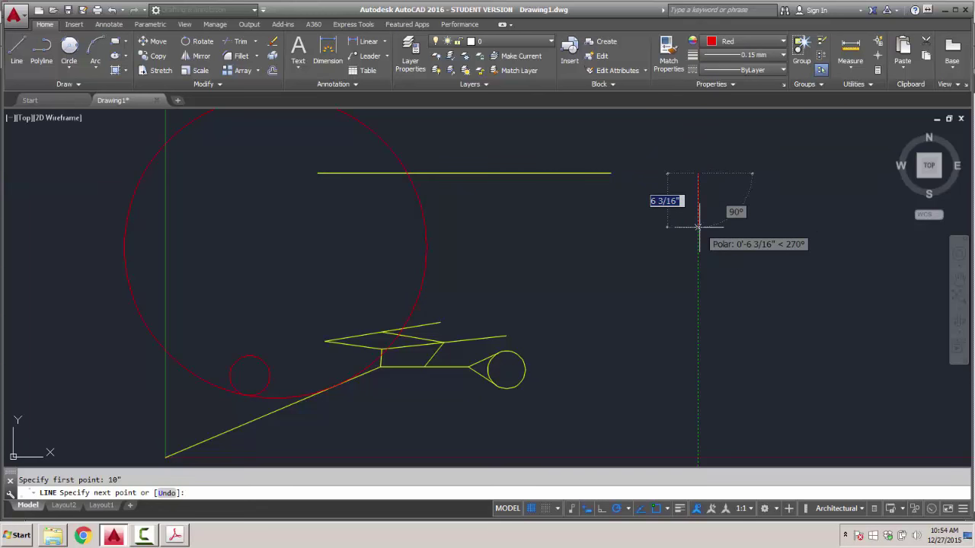
{"action": "key", "text": "Return"}
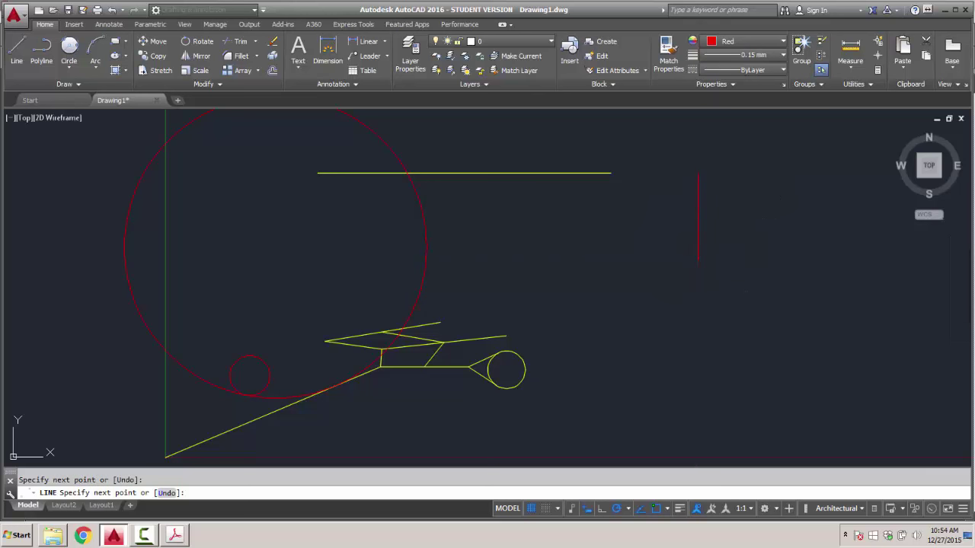
{"action": "key", "text": "Return"}
Draw a shorter vertical red line to the left of the first one, starting level with its lower end by object snap tracking.
{"action": "key", "text": "Return"}
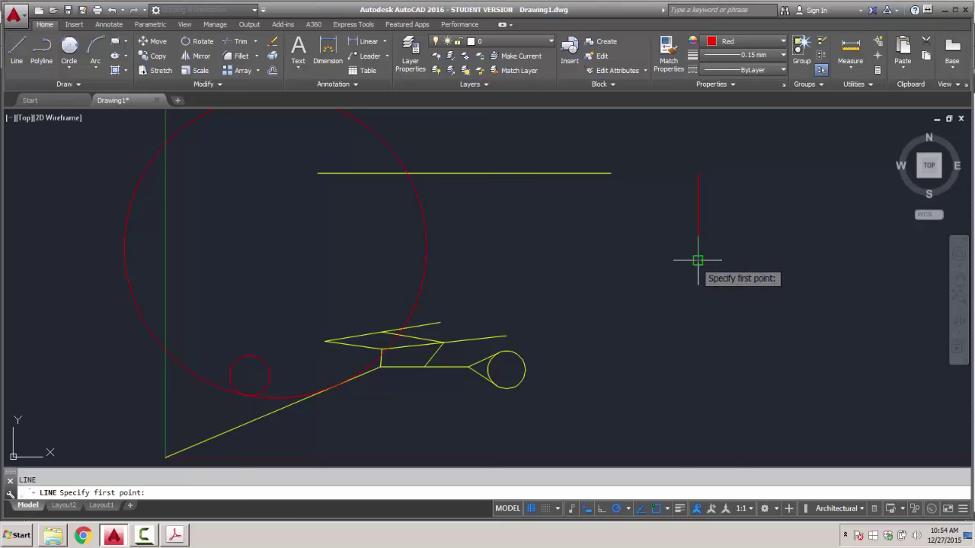
{"action": "left_click", "coordinate": [645, 261]}
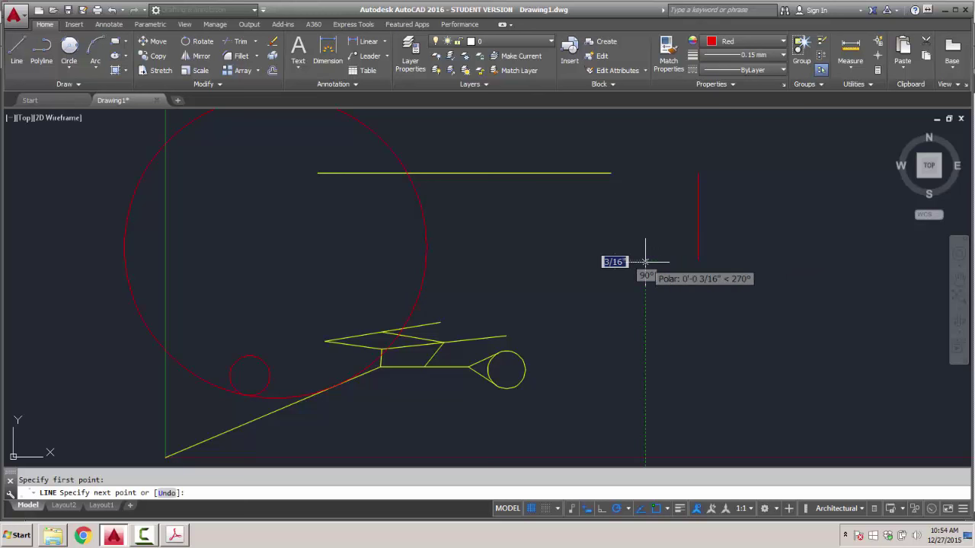
{"action": "left_click", "coordinate": [645, 300]}
{"action": "key", "text": "Return"}
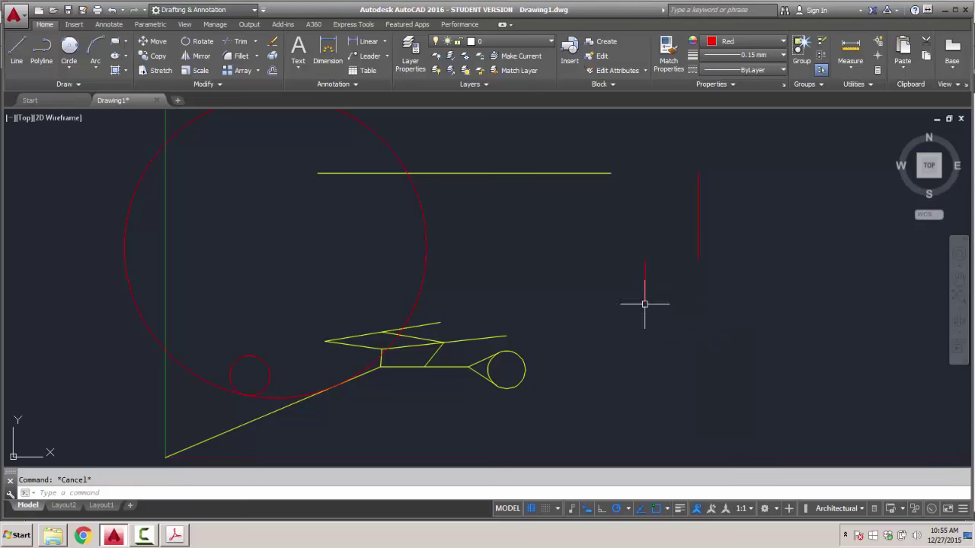
Start a line 6" at 225° from the short red line's lower end, then another freehand, switching object snap tracking off and back on.
{"action": "left_click", "coordinate": [17, 52]}
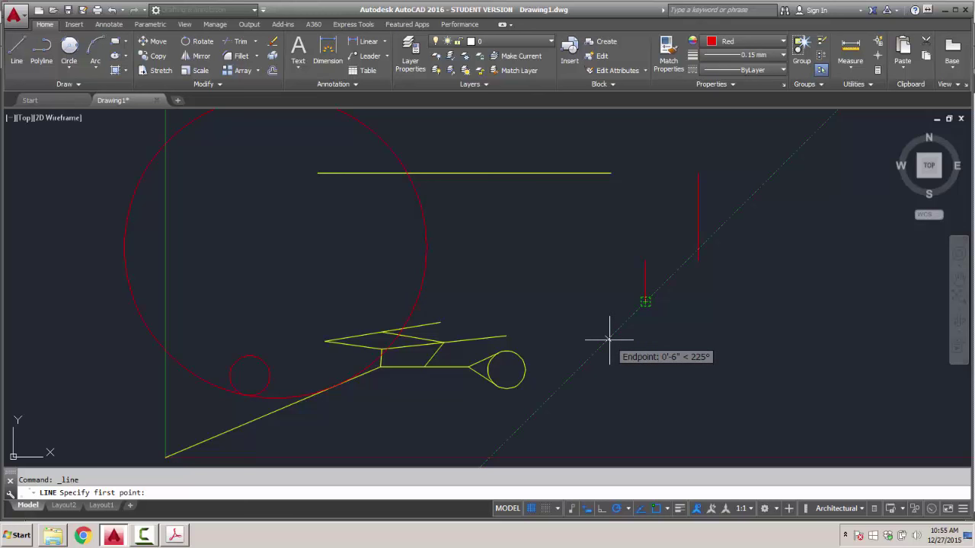
{"action": "left_click", "coordinate": [609, 339]}
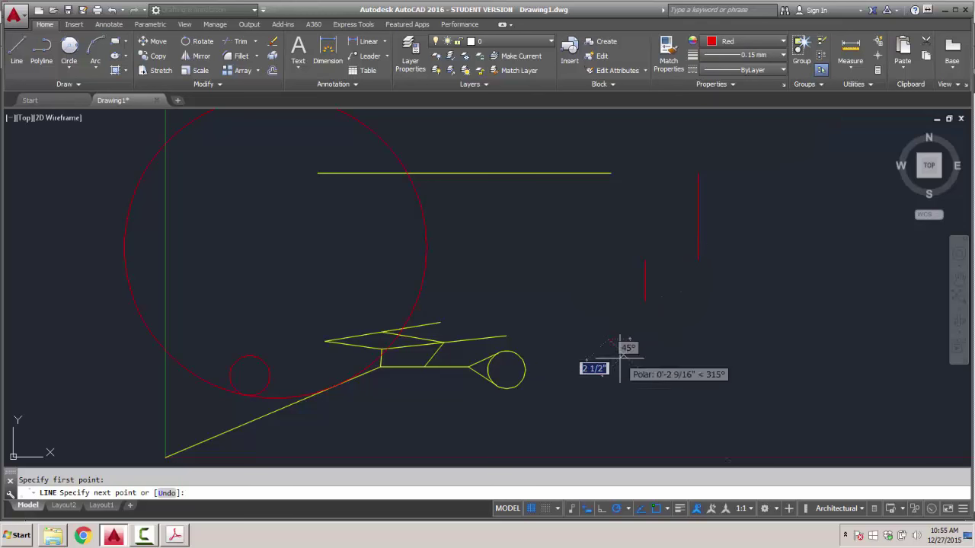
{"action": "left_click", "coordinate": [641, 510]}
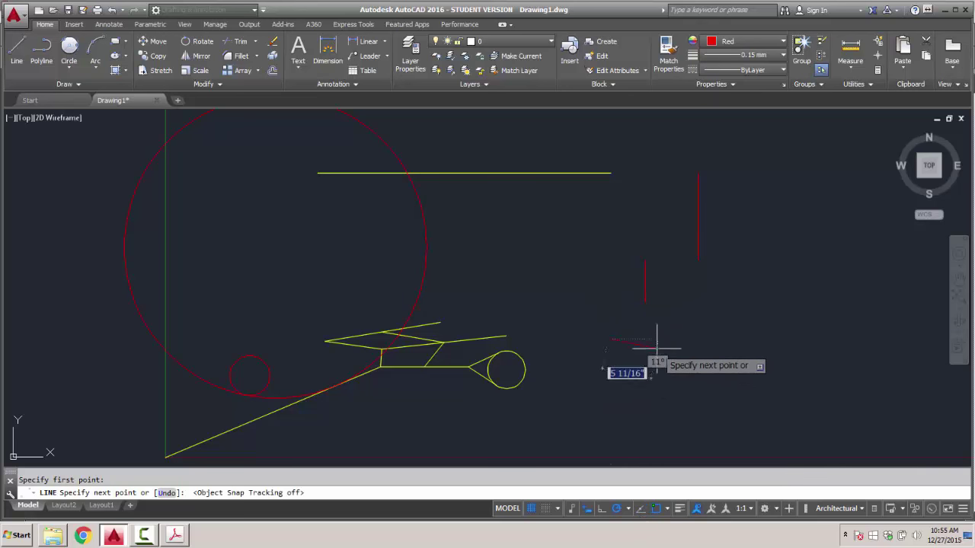
{"action": "key", "text": "Return"}
{"action": "key", "text": "Return"}
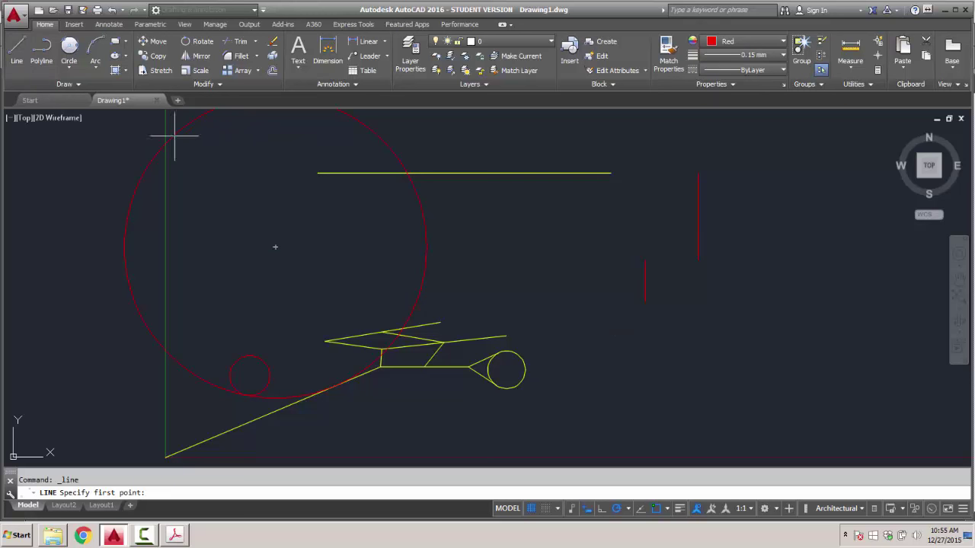
{"action": "left_click", "coordinate": [584, 320]}
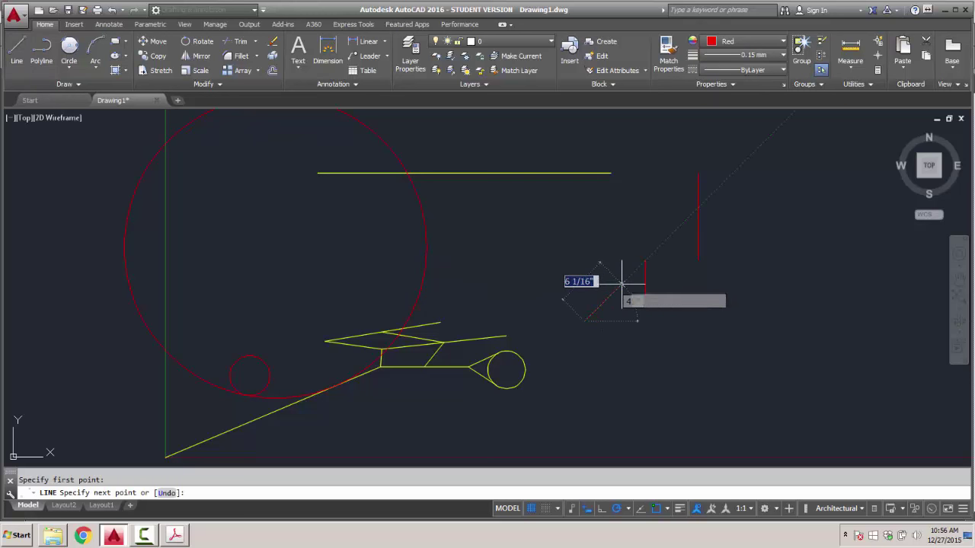
{"action": "left_click", "coordinate": [642, 510]}
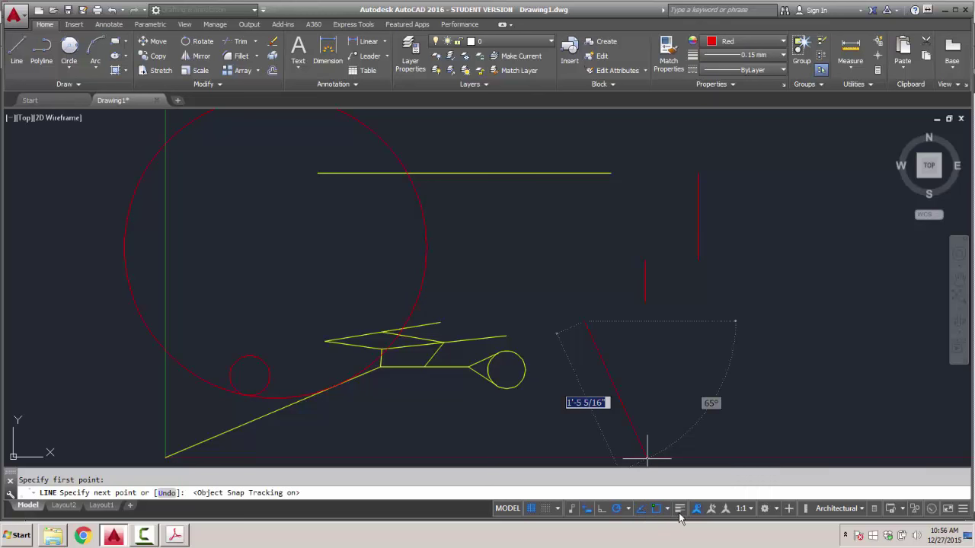
Turn polar tracking off and back on in the drafting settings while the line is pending.
{"action": "left_click", "coordinate": [629, 509]}
{"action": "left_click", "coordinate": [644, 492]}
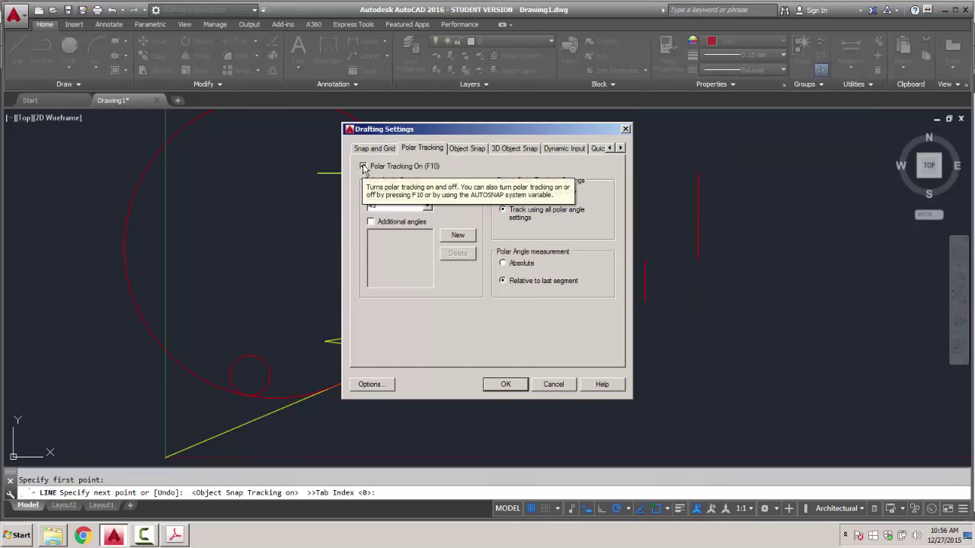
{"action": "left_click", "coordinate": [505, 384]}
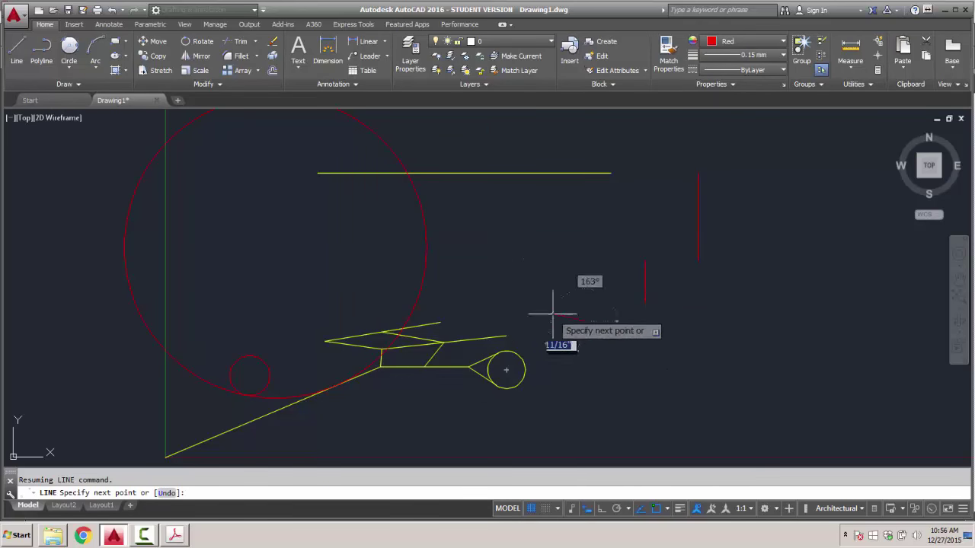
{"action": "left_click", "coordinate": [628, 508]}
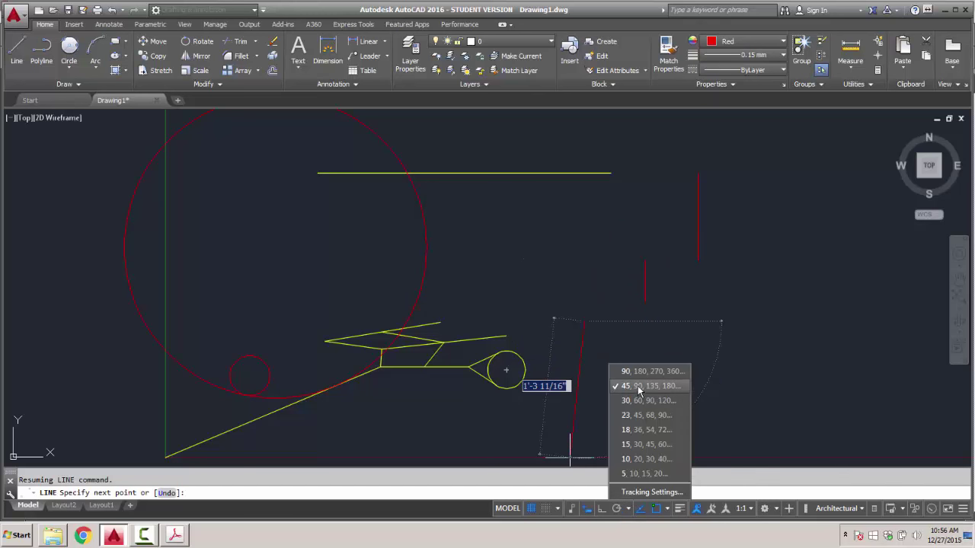
{"action": "left_click", "coordinate": [637, 492]}
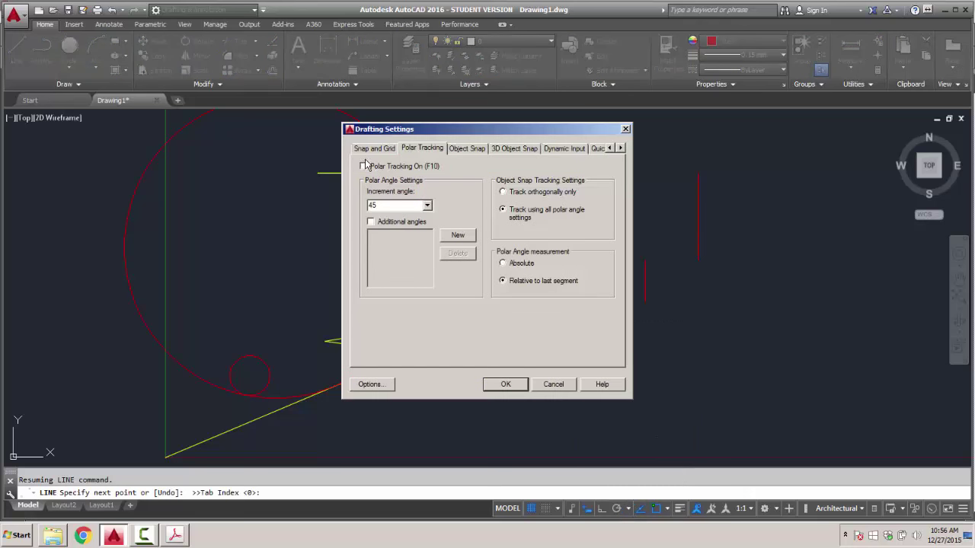
{"action": "left_click", "coordinate": [363, 166]}
{"action": "left_click", "coordinate": [505, 383]}
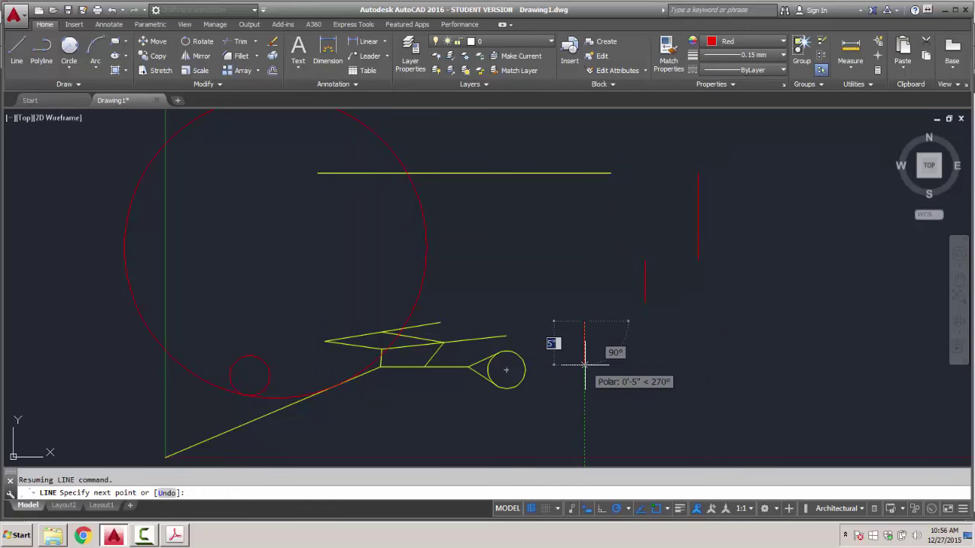
Toggle polar tracking off and on once more and end the pending line without a second point.
{"action": "key", "text": "F10"}
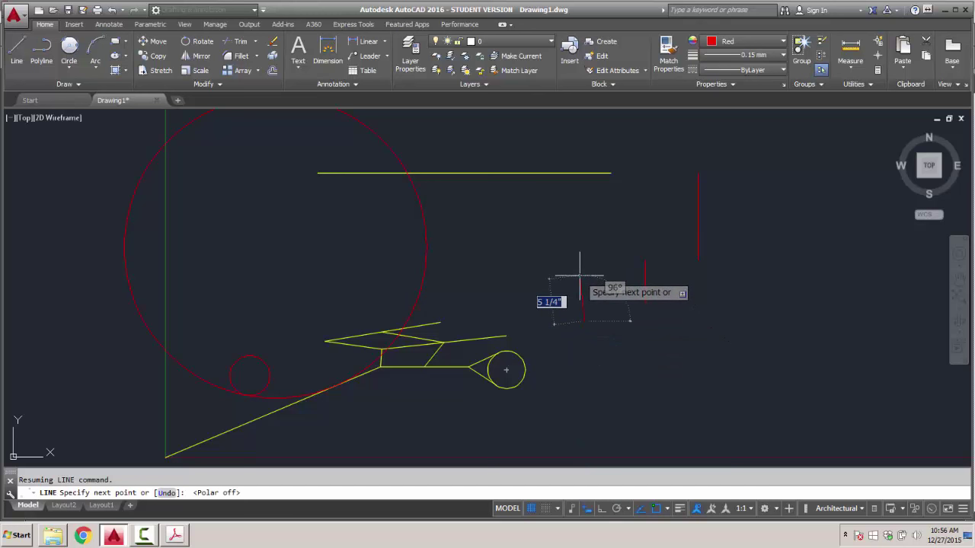
{"action": "key", "text": "F10"}
{"action": "key", "text": "Return"}
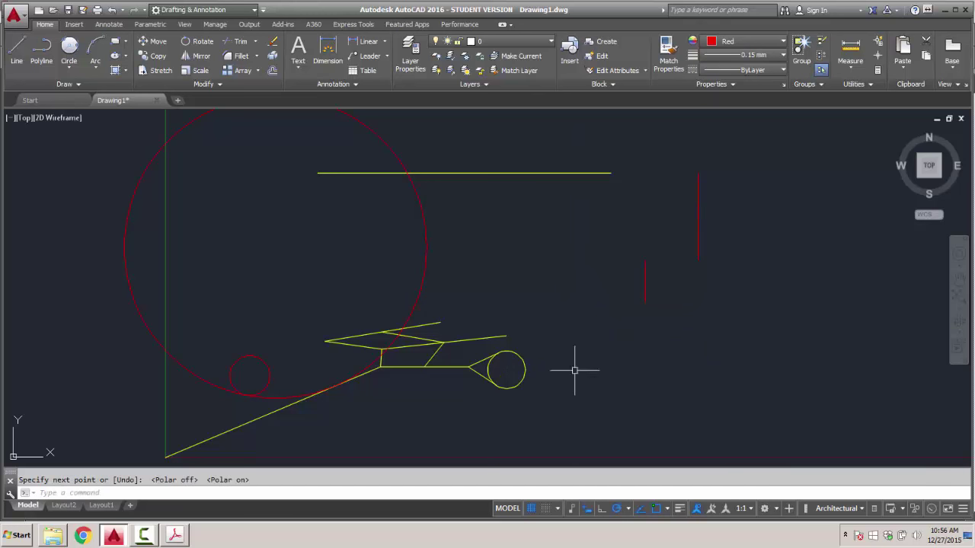
{"action": "scroll", "coordinate": [524, 409], "scroll_direction": "down", "scroll_amount": 4}
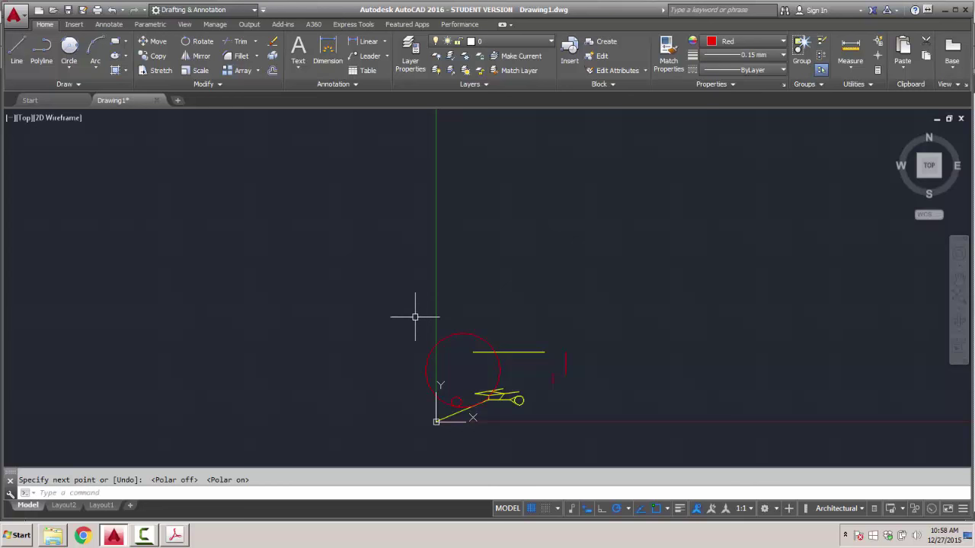
Window-select and erase everything in the drawing, then undo the erase.
{"action": "scroll", "coordinate": [502, 420], "scroll_direction": "up", "scroll_amount": 4}
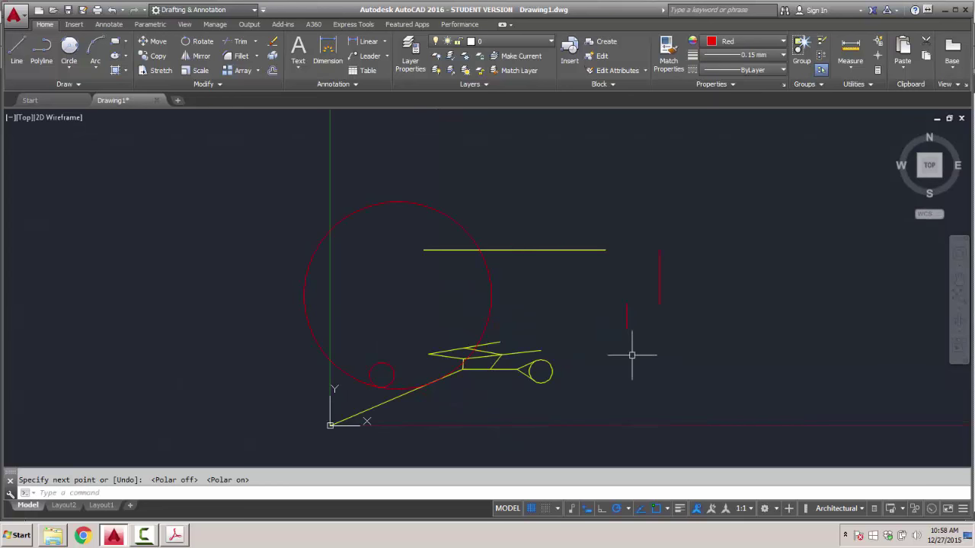
{"action": "left_click", "coordinate": [239, 164]}
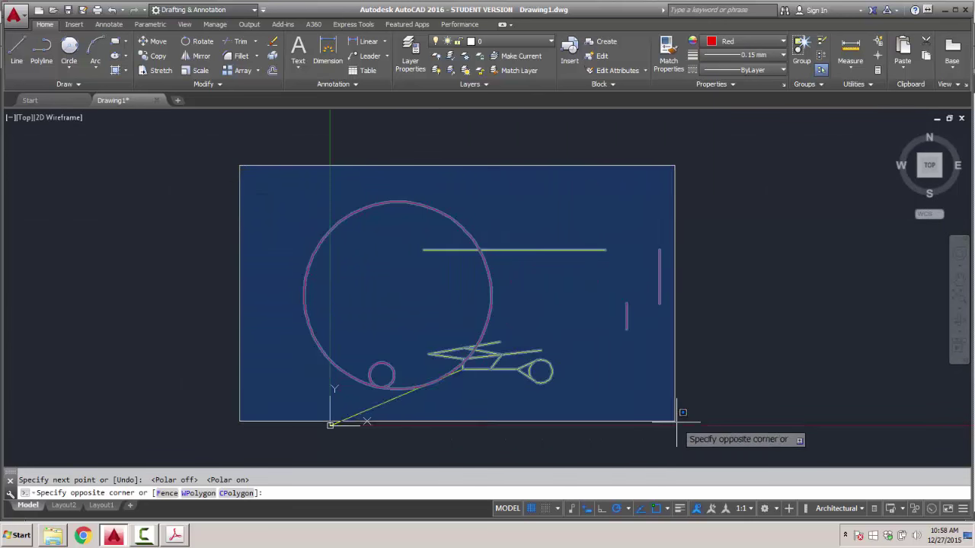
{"action": "left_click", "coordinate": [730, 451]}
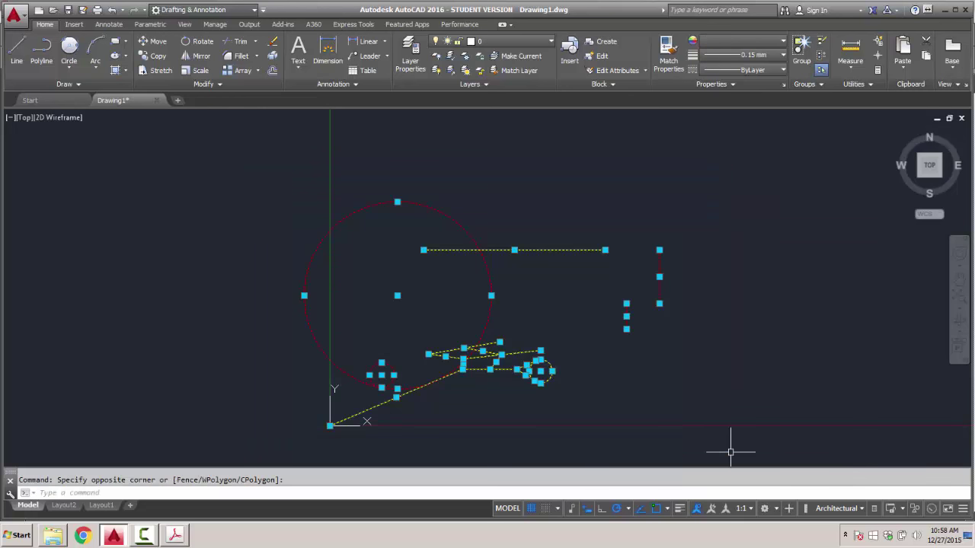
{"action": "key", "text": "Delete"}
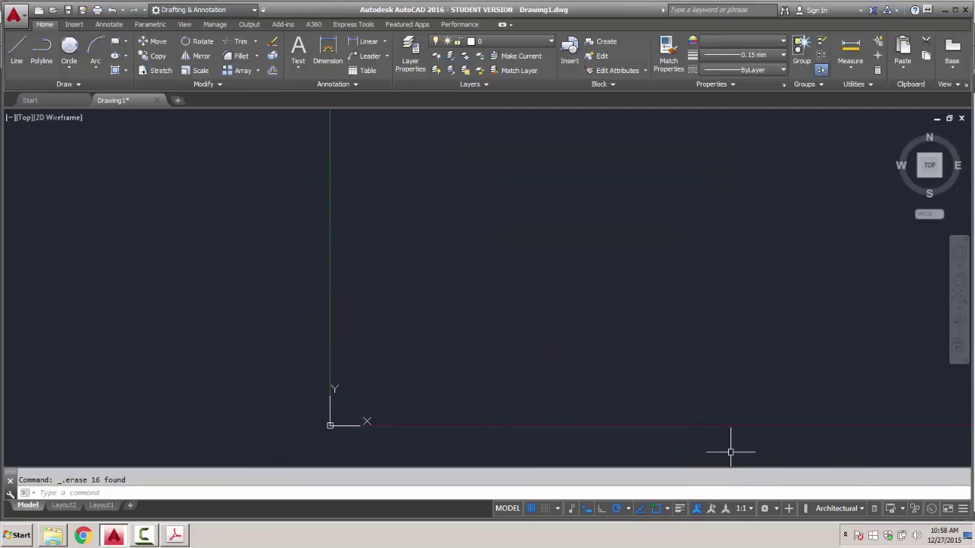
{"action": "key", "text": "ctrl+z"}
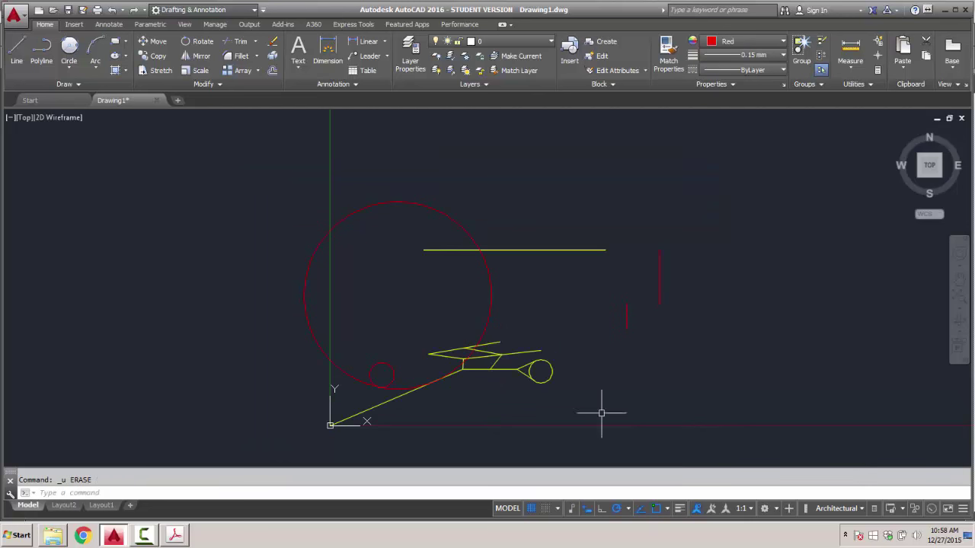
Try window selections around the lines and small circle near the origin, a wider group of figures, and the whole drawing, clearing each selection.
{"action": "left_click", "coordinate": [242, 171]}
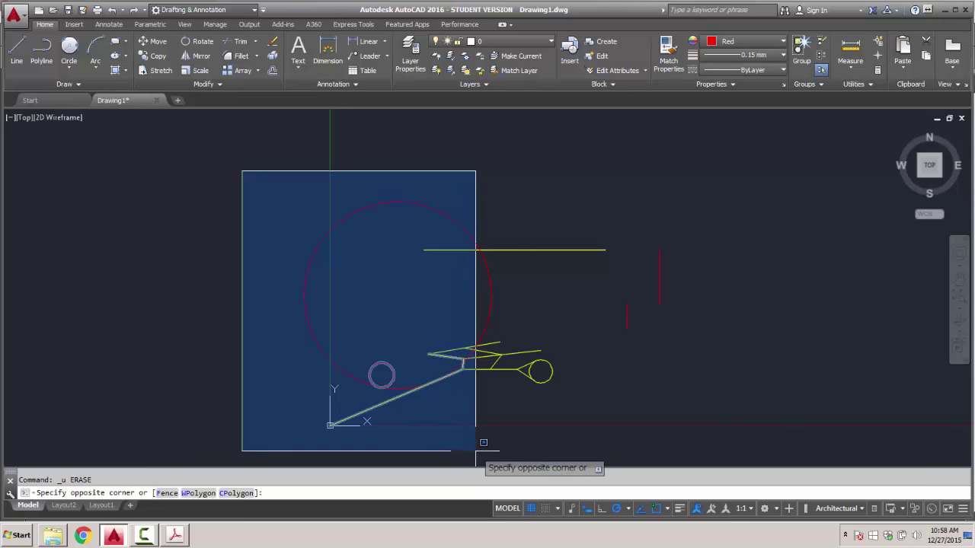
{"action": "left_click", "coordinate": [478, 451]}
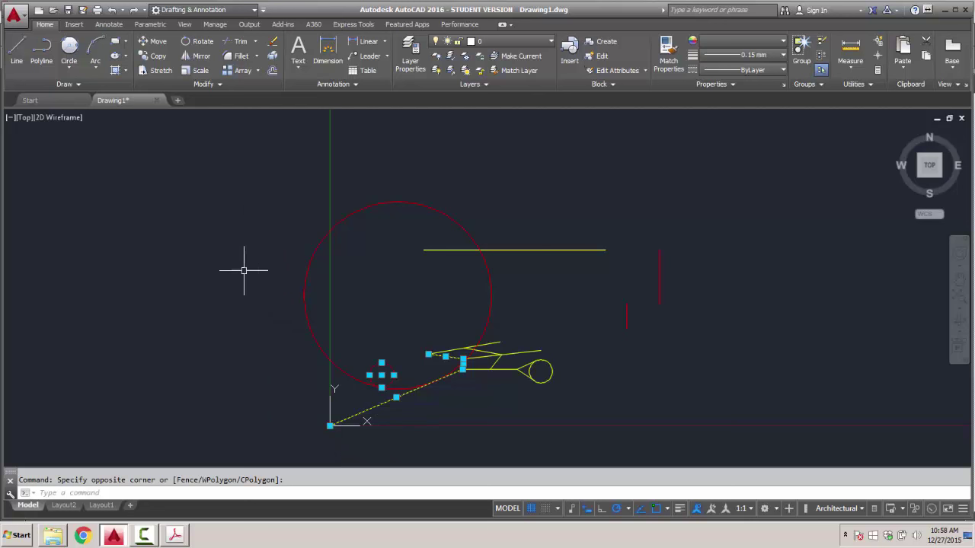
{"action": "key", "text": "Escape"}
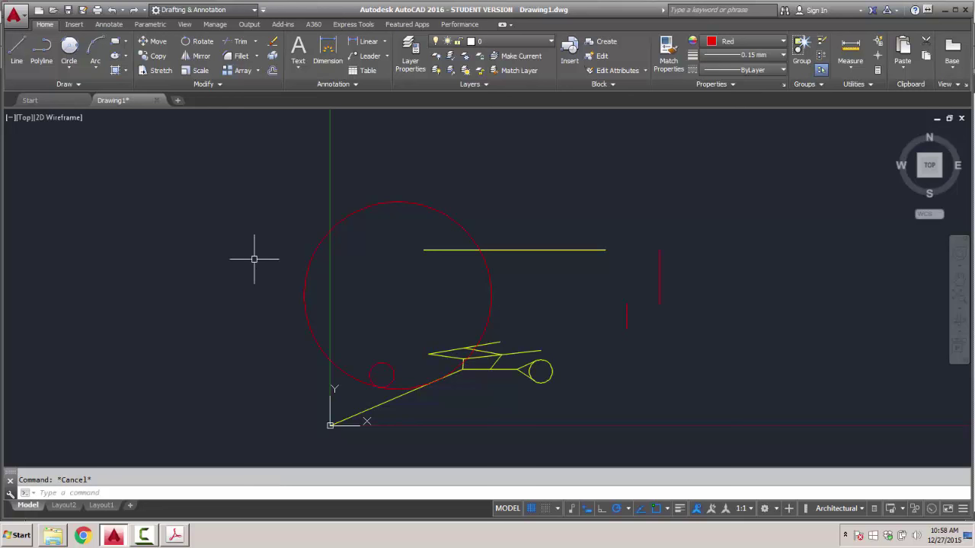
{"action": "left_click", "coordinate": [255, 260]}
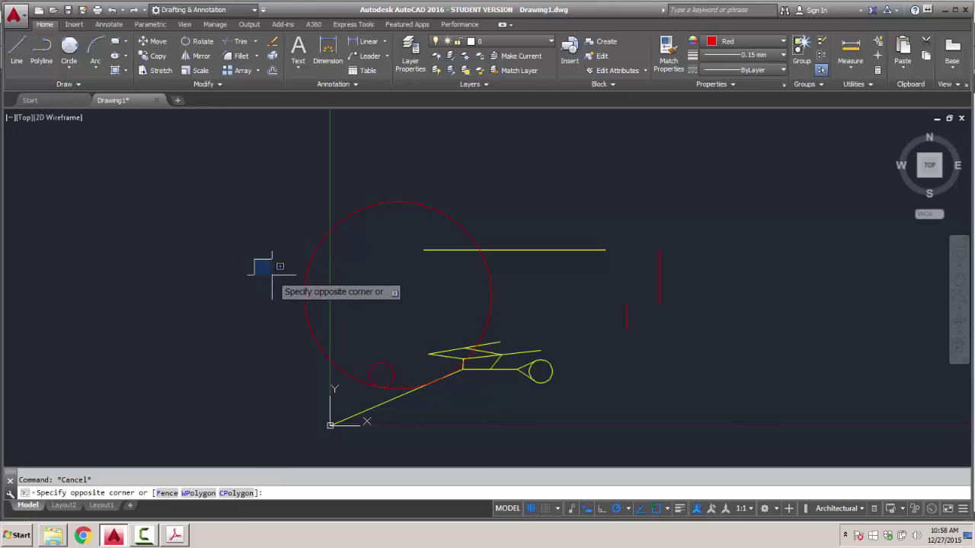
{"action": "left_click", "coordinate": [581, 392]}
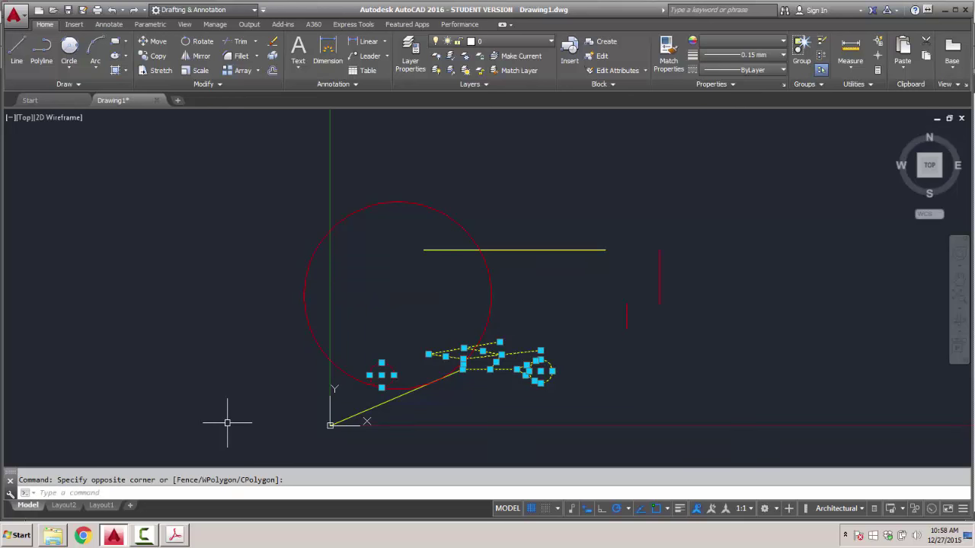
{"action": "key", "text": "Escape"}
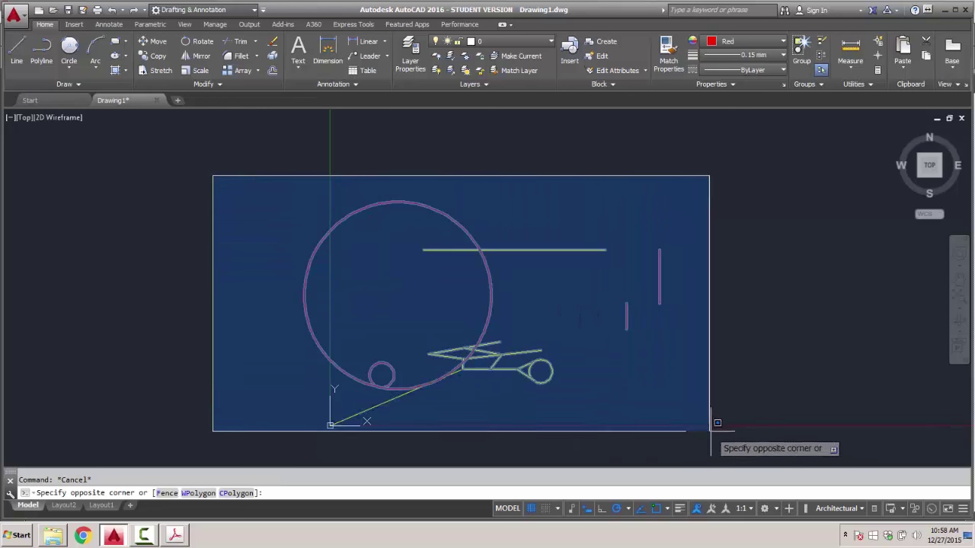
{"action": "left_click", "coordinate": [731, 447]}
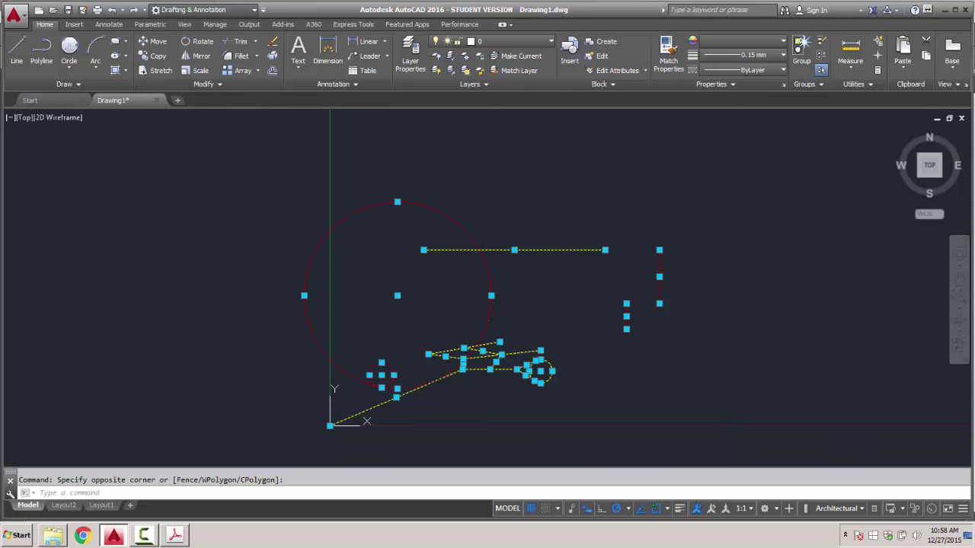
{"action": "key", "text": "Escape"}
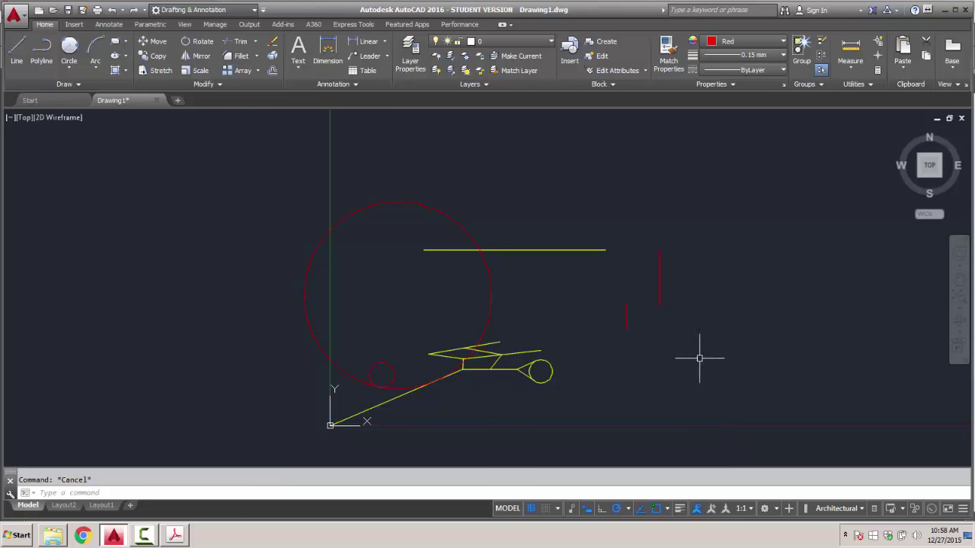
Try a crossing selection over the lower figures and a window selection enclosing only the small red circle, clearing each selection.
{"action": "left_click", "coordinate": [709, 446]}
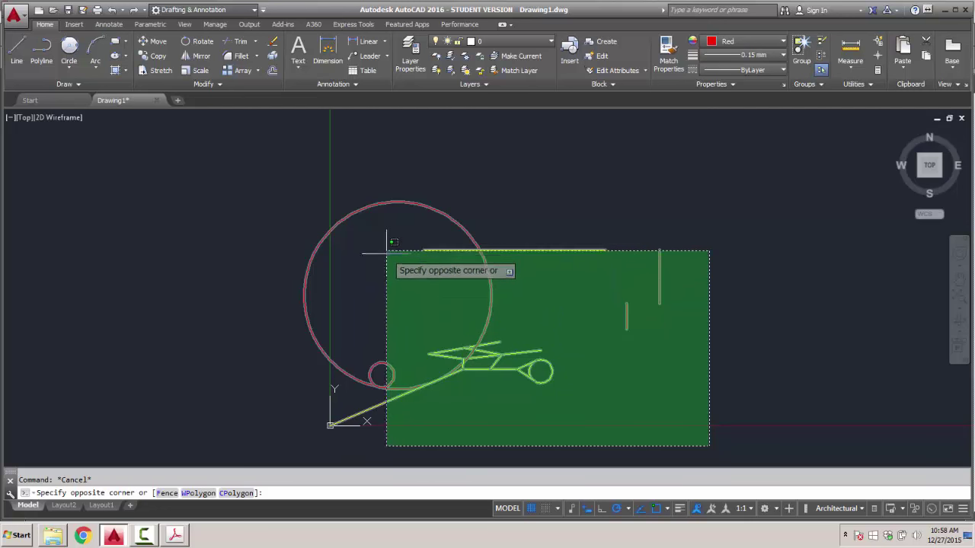
{"action": "left_click", "coordinate": [383, 328]}
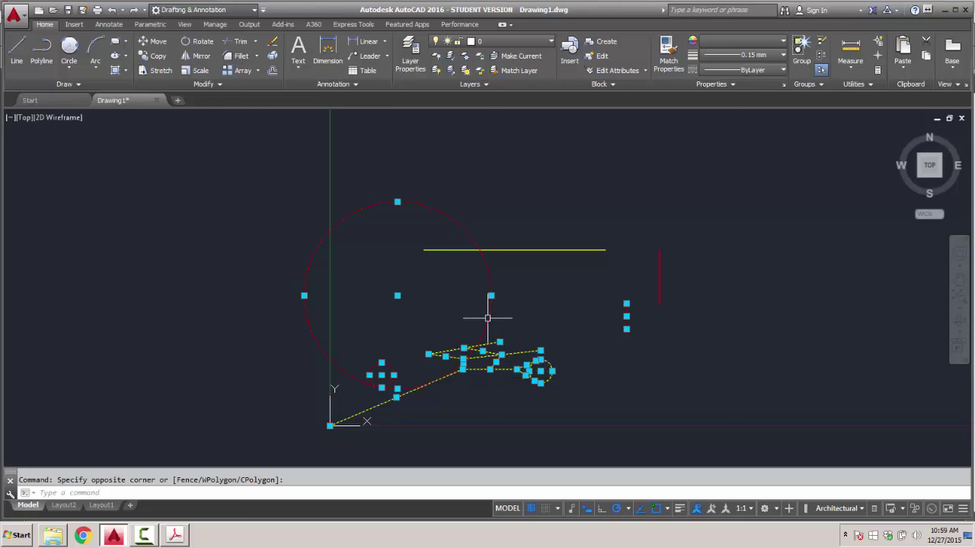
{"action": "key", "text": "Escape"}
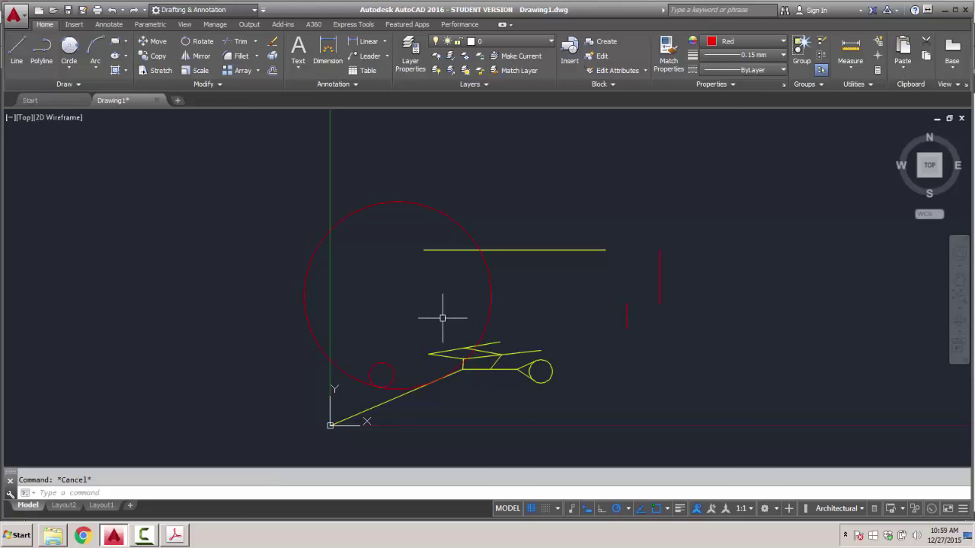
{"action": "left_click", "coordinate": [247, 190]}
{"action": "left_click", "coordinate": [427, 451]}
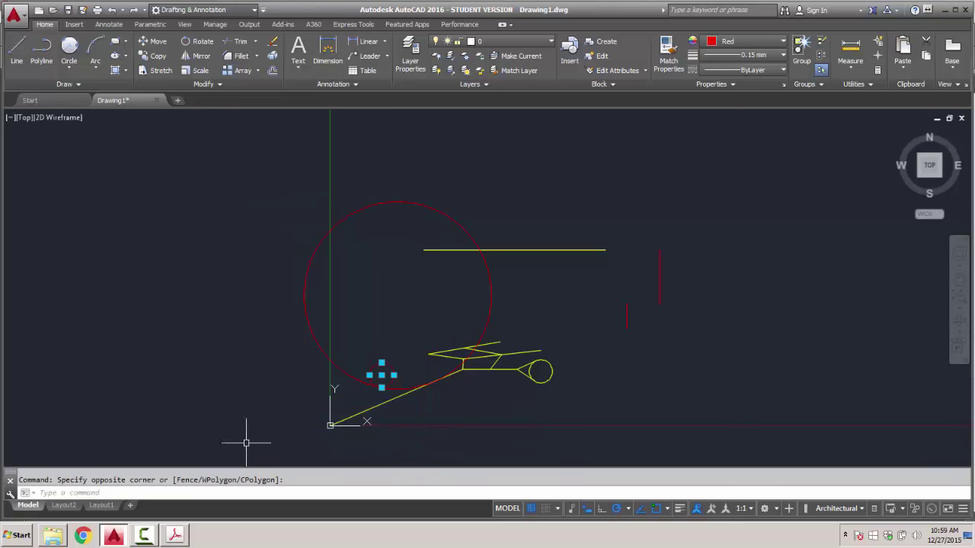
{"action": "key", "text": "Escape"}
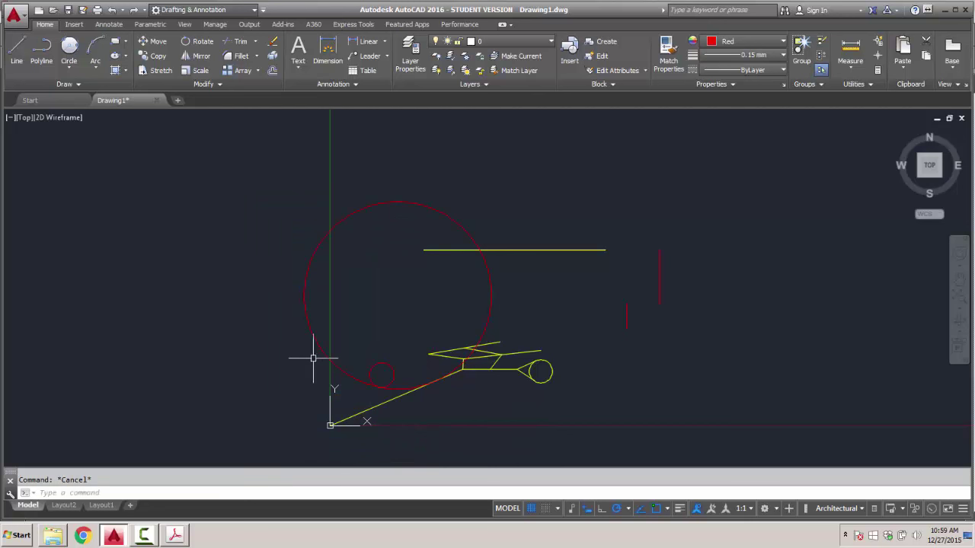
Try a crossing selection that touches the horizontal yellow line and both vertical red lines, then clear the selection.
{"action": "left_click", "coordinate": [719, 444]}
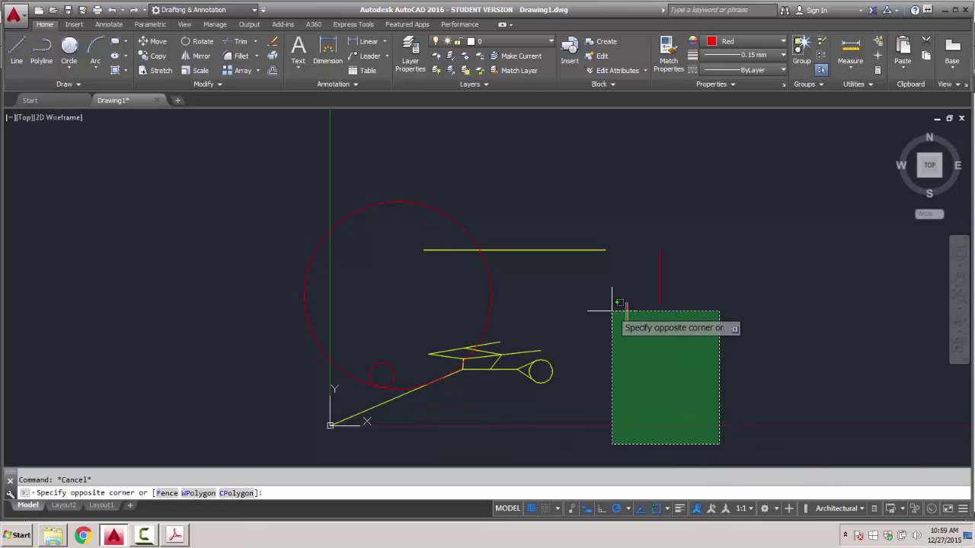
{"action": "left_click", "coordinate": [586, 242]}
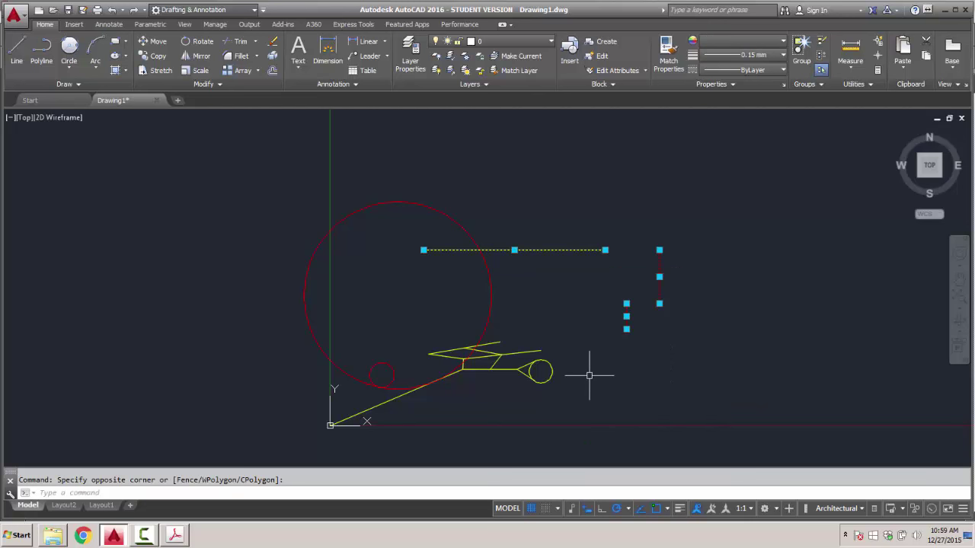
{"action": "key", "text": "Escape"}
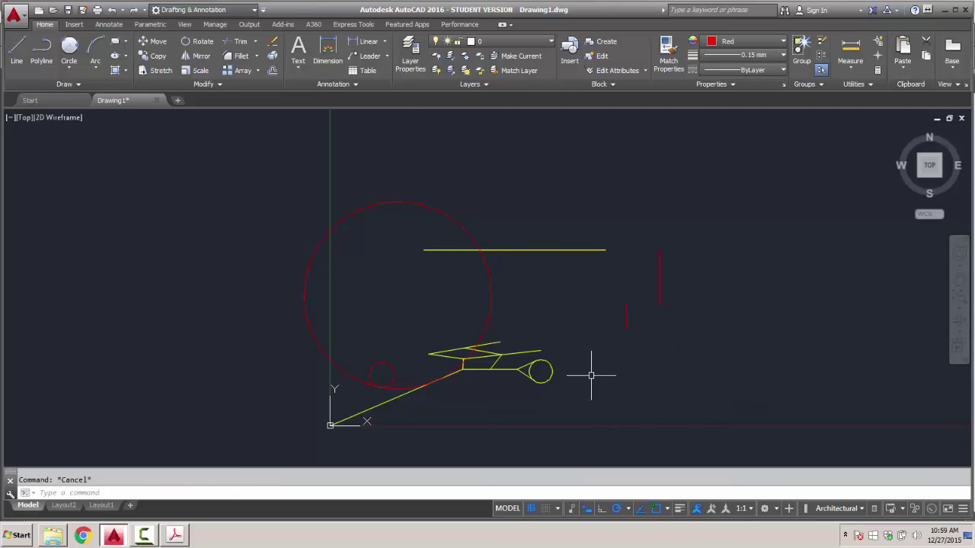
Erase the two vertical red lines, the long horizontal yellow line and both red circles by picking them individually.
{"action": "left_click", "coordinate": [626, 324]}
{"action": "left_click", "coordinate": [659, 278]}
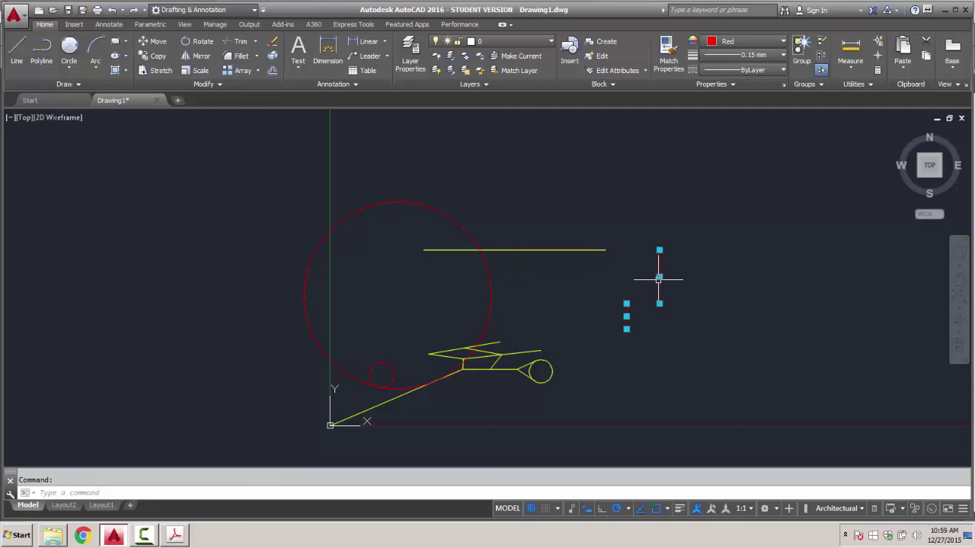
{"action": "left_click", "coordinate": [561, 250]}
{"action": "left_click", "coordinate": [486, 303]}
{"action": "left_click", "coordinate": [389, 369]}
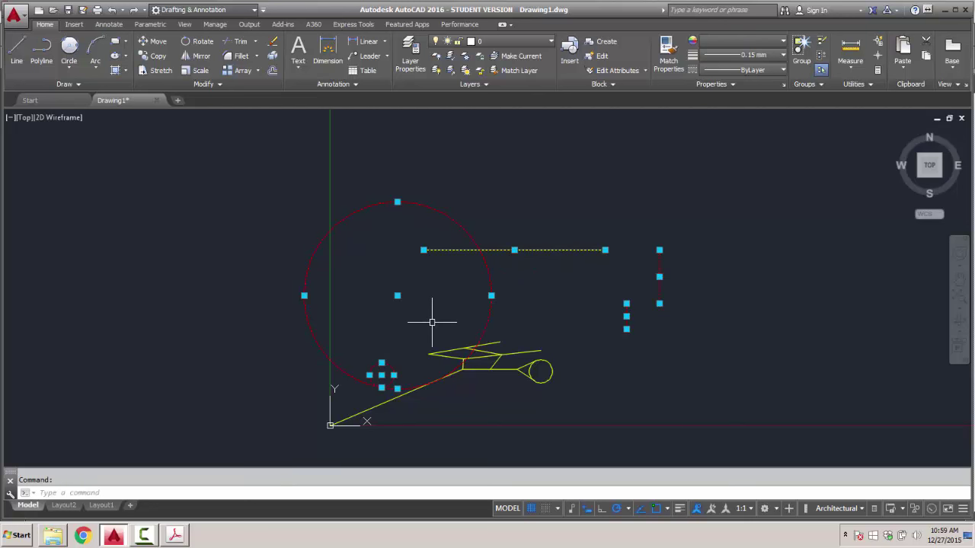
{"action": "key", "text": "Delete"}
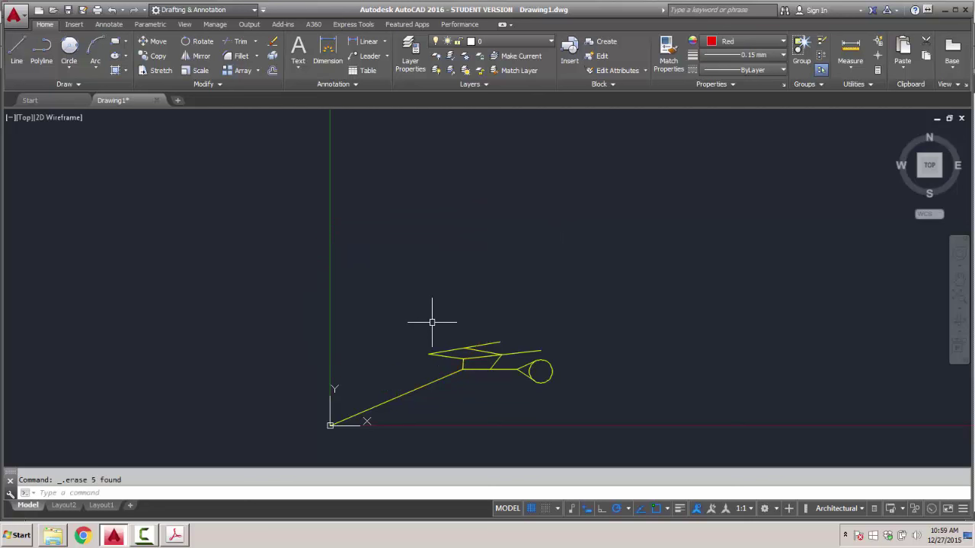
Erase the two slanted yellow lines and the short horizontal yellow line beside the small yellow circle.
{"action": "left_click", "coordinate": [492, 343]}
{"action": "left_click", "coordinate": [521, 353]}
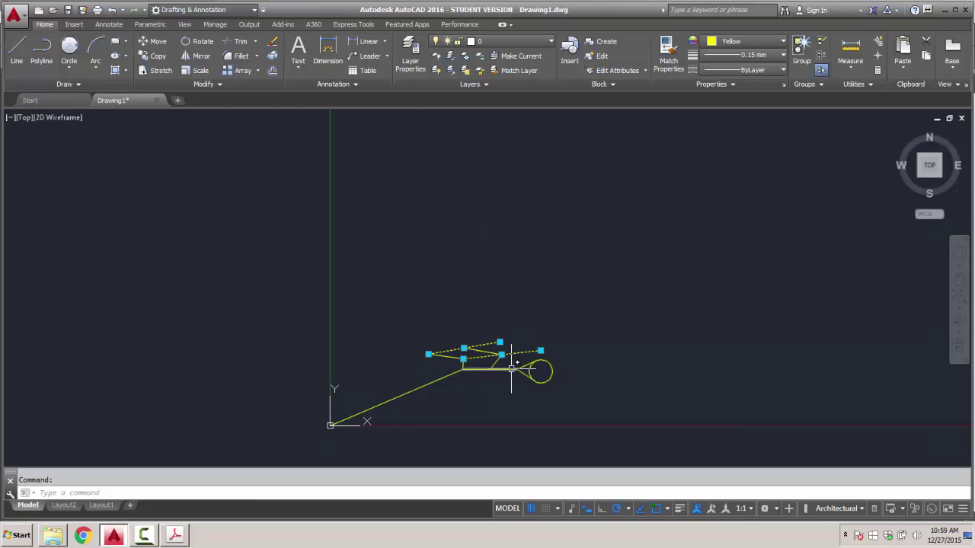
{"action": "left_click", "coordinate": [506, 370]}
{"action": "key", "text": "Delete"}
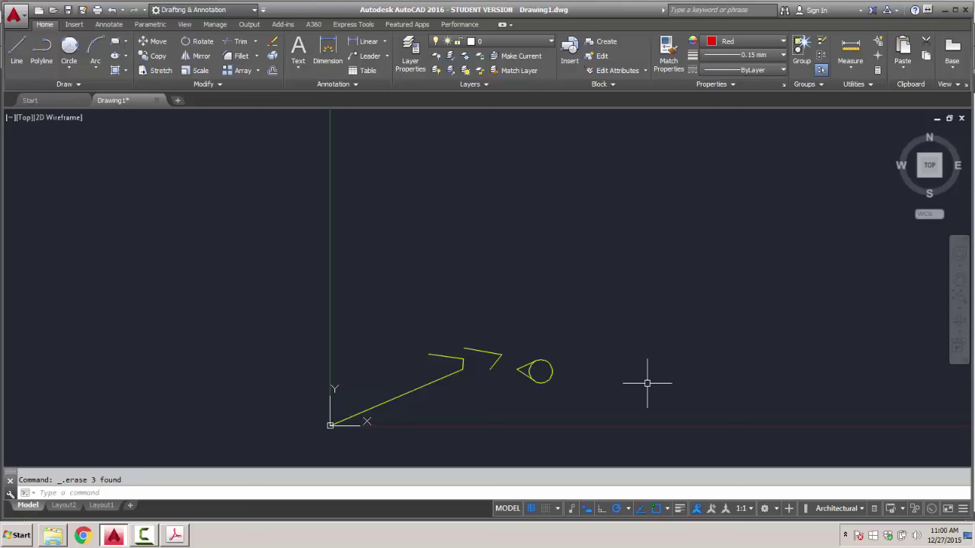
Turn polar tracking off and back on, and toggle snap mode.
{"action": "key", "text": "F10"}
{"action": "key", "text": "alt"}
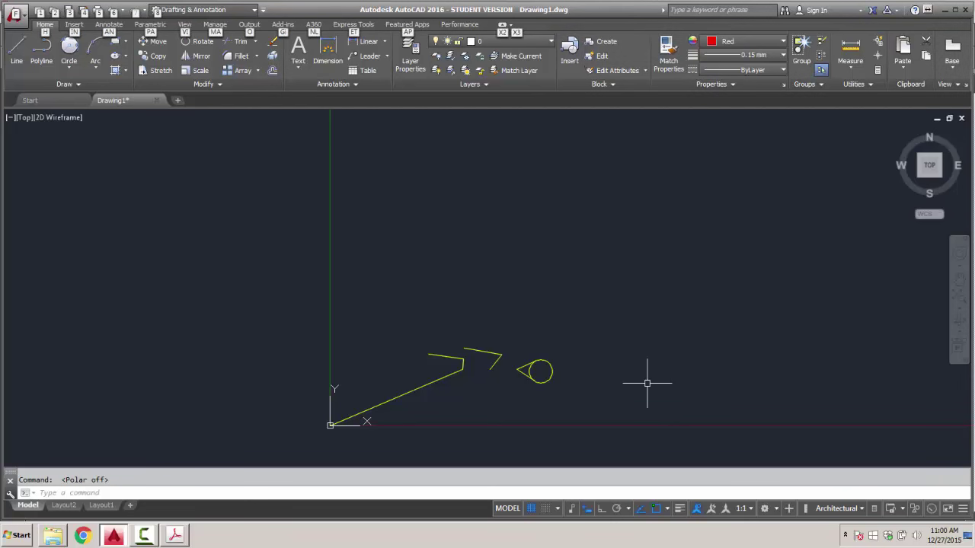
{"action": "key", "text": "F9"}
{"action": "key", "text": "F10"}
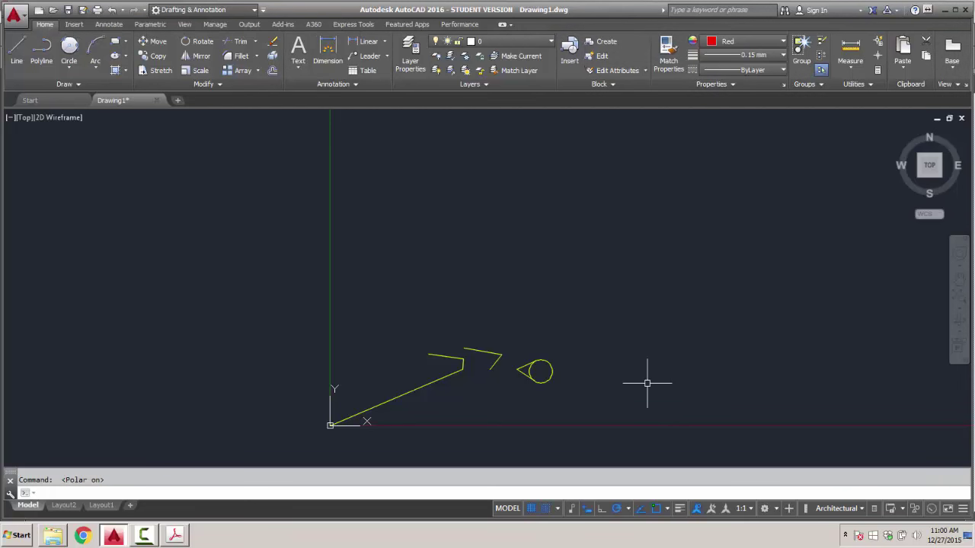
Leave AutoCAD for the desktop, closing the chapter 2 figures.pdf document and the Chapter #1-Figures folder window.
{"action": "left_click", "coordinate": [126, 539]}
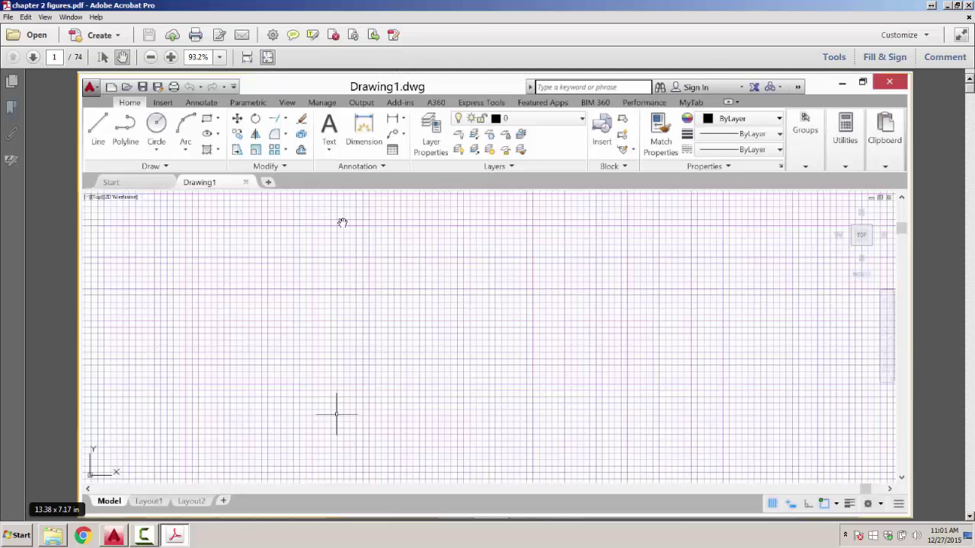
{"action": "left_click", "coordinate": [961, 5]}
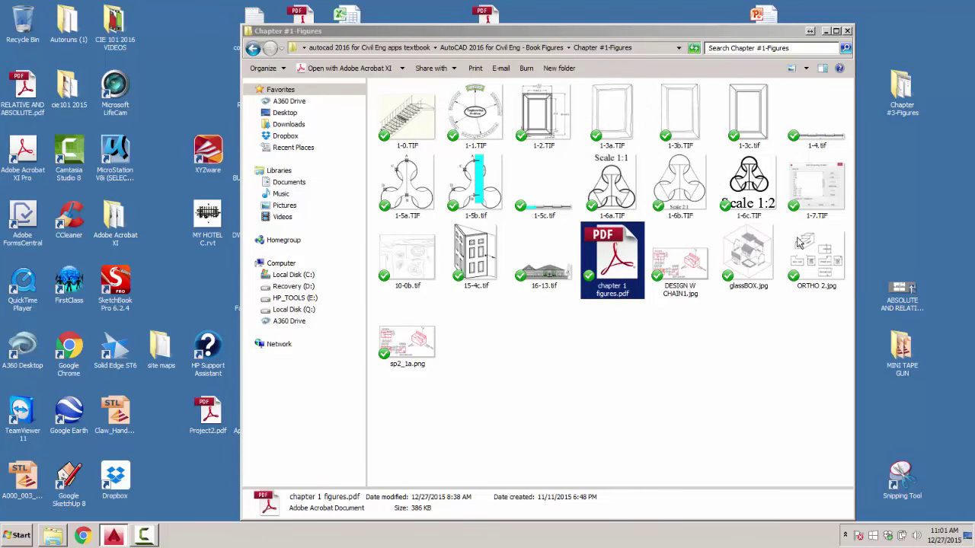
{"action": "left_click", "coordinate": [846, 31]}
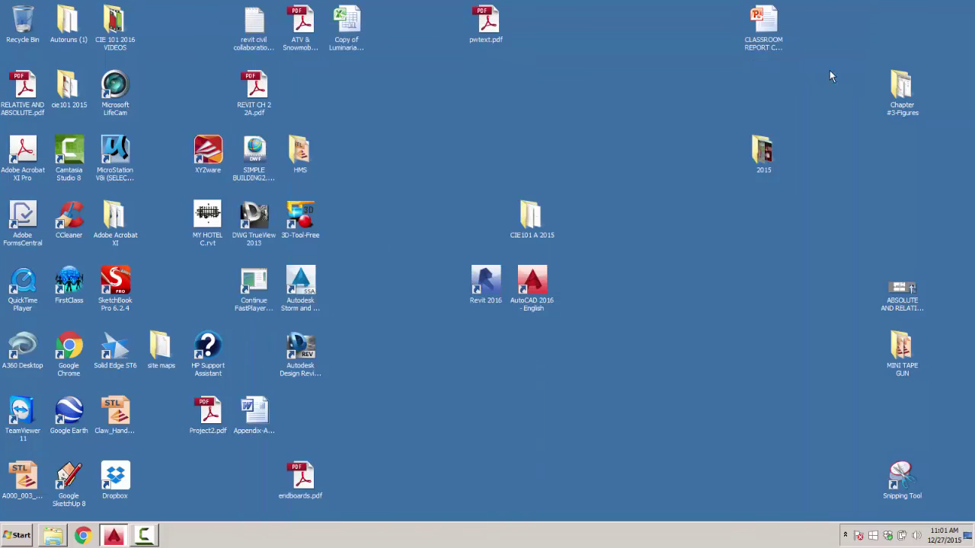
{"action": "left_click", "coordinate": [844, 536]}
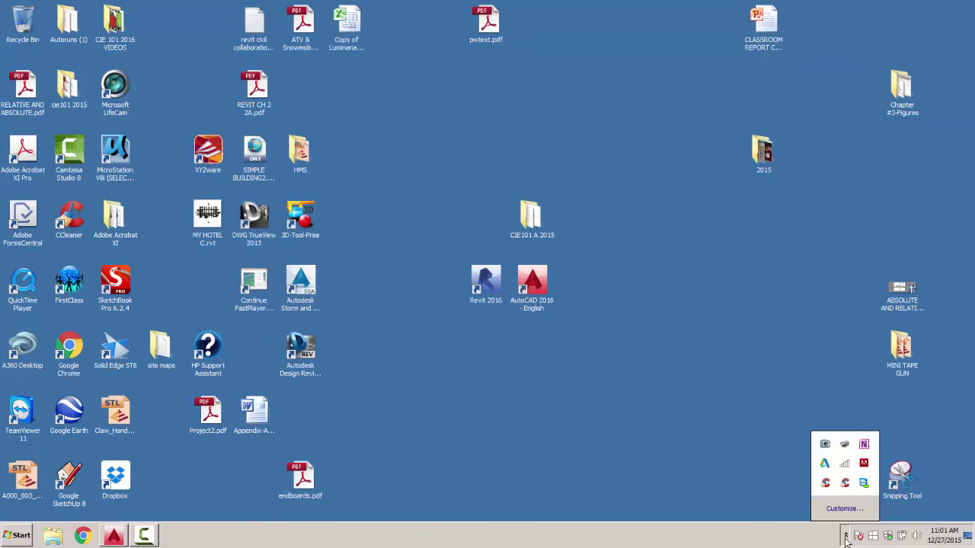
{"action": "left_click", "coordinate": [719, 497]}
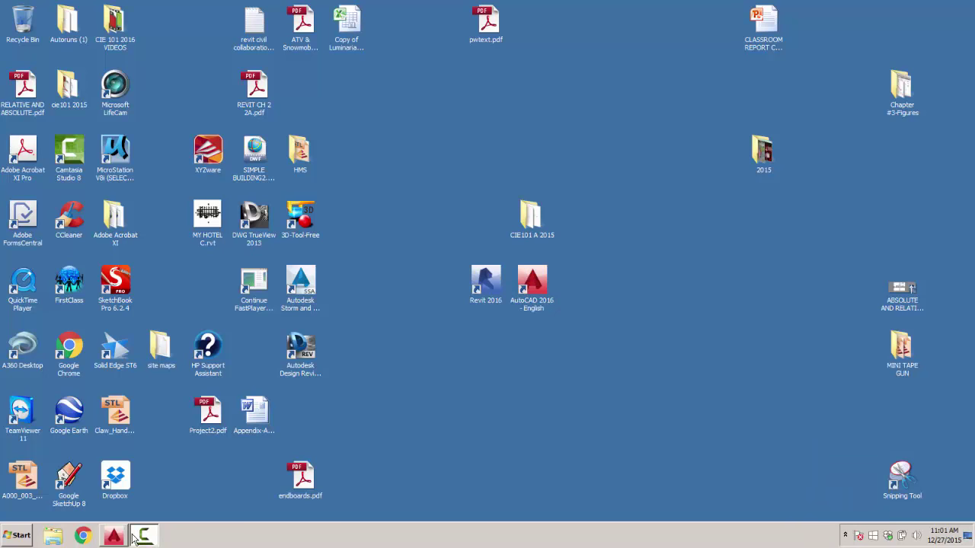